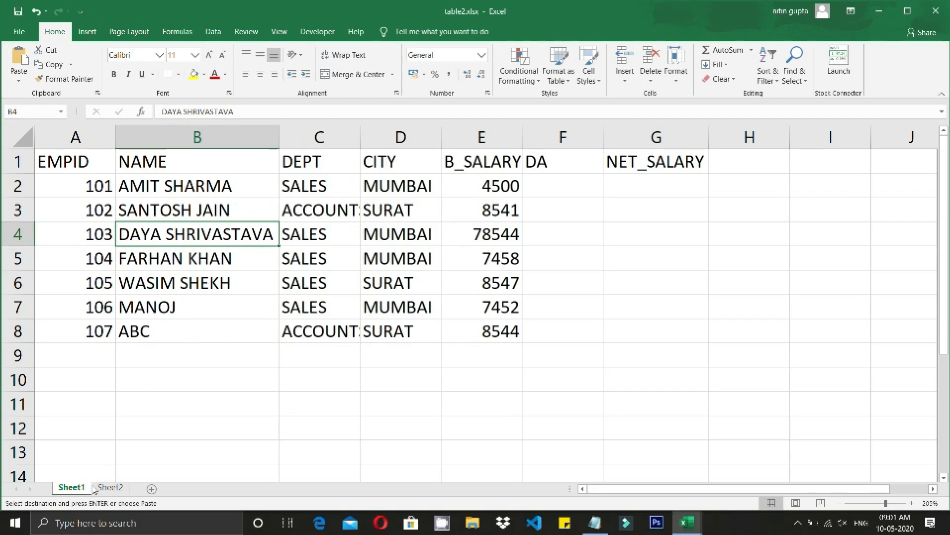
# - Compare the employee data on Sheet1 with the same data on Sheet2
pyautogui.click(108, 487)
pyautogui.click(72, 487)
pyautogui.click(144, 398)
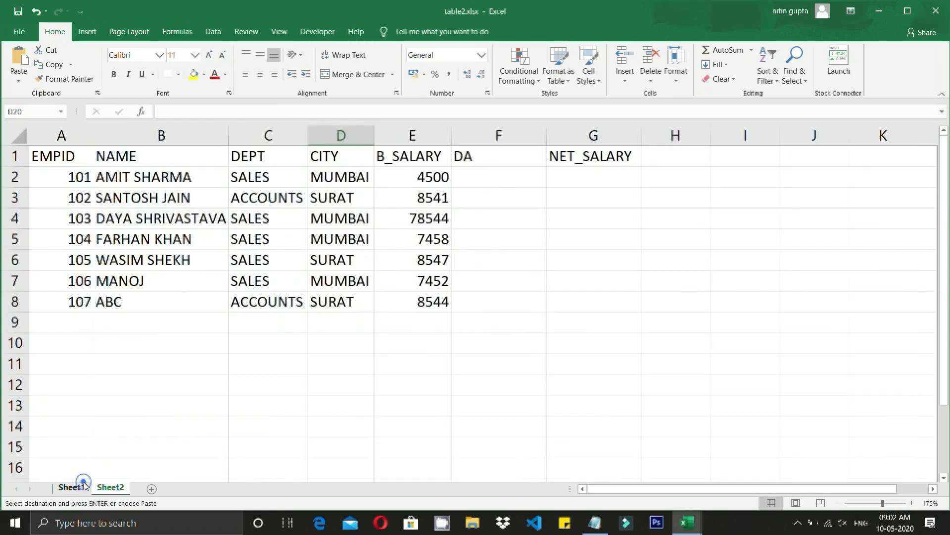
pyautogui.click(77, 485)
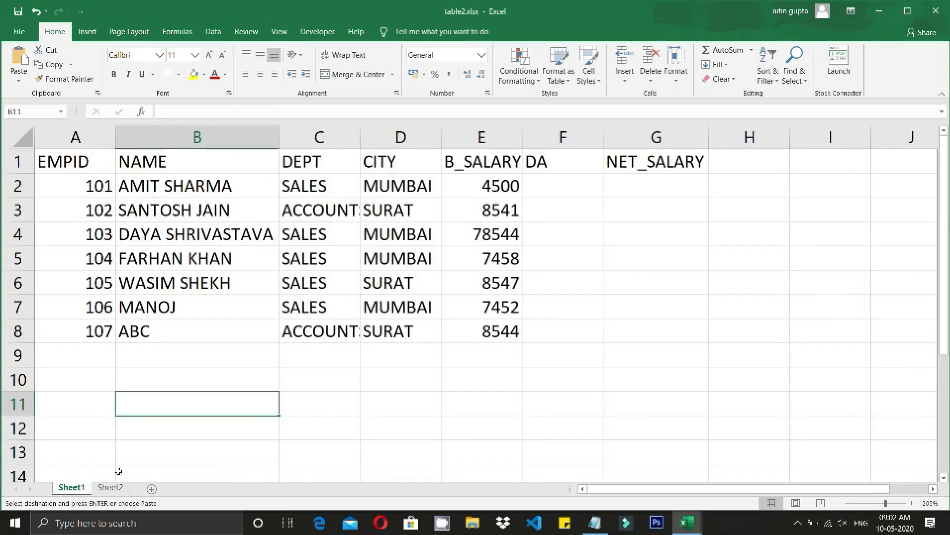
pyautogui.click(116, 488)
pyautogui.click(80, 487)
pyautogui.click(110, 487)
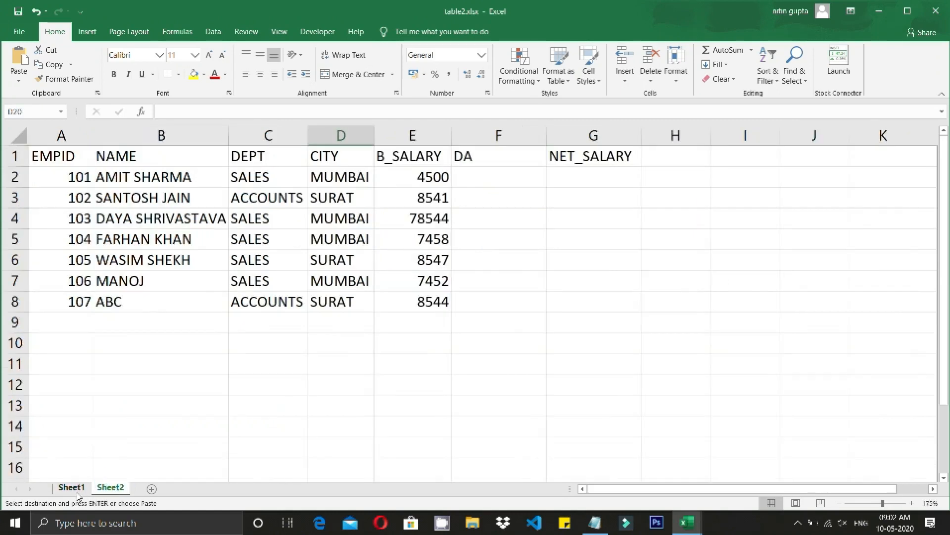
# - Convert the range A1:G8 on Sheet1 into a table with headers
pyautogui.click(72, 487)
pyautogui.moveTo(79, 160); pyautogui.dragTo(686, 338)
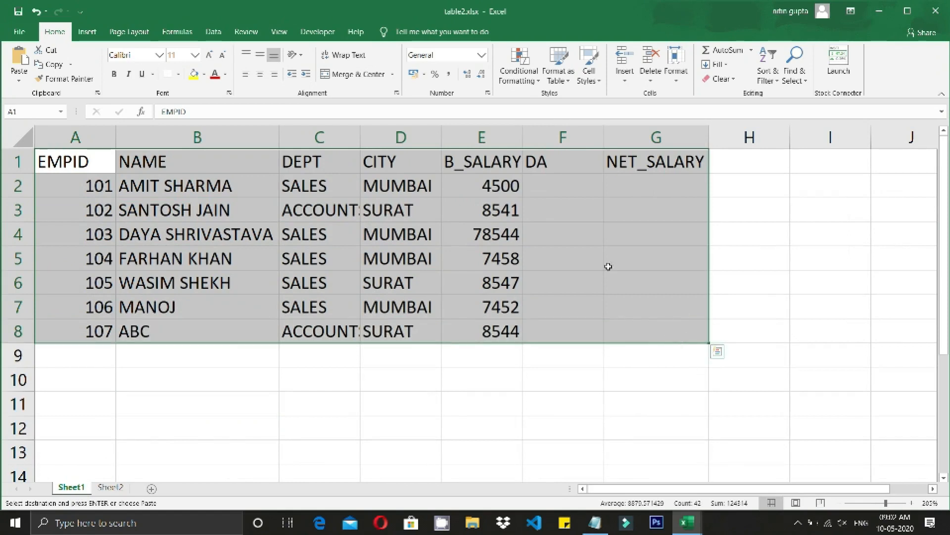
pyautogui.click(87, 31)
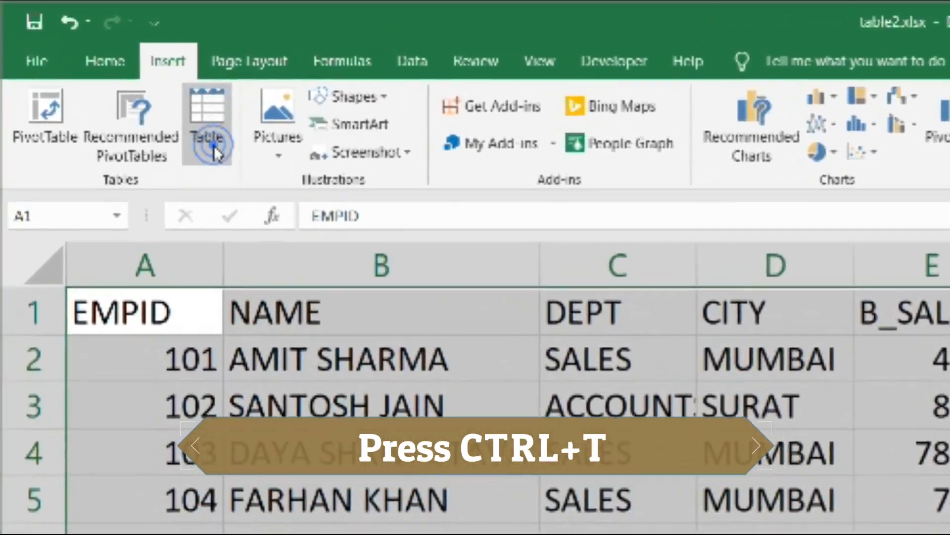
pyautogui.click(144, 99)
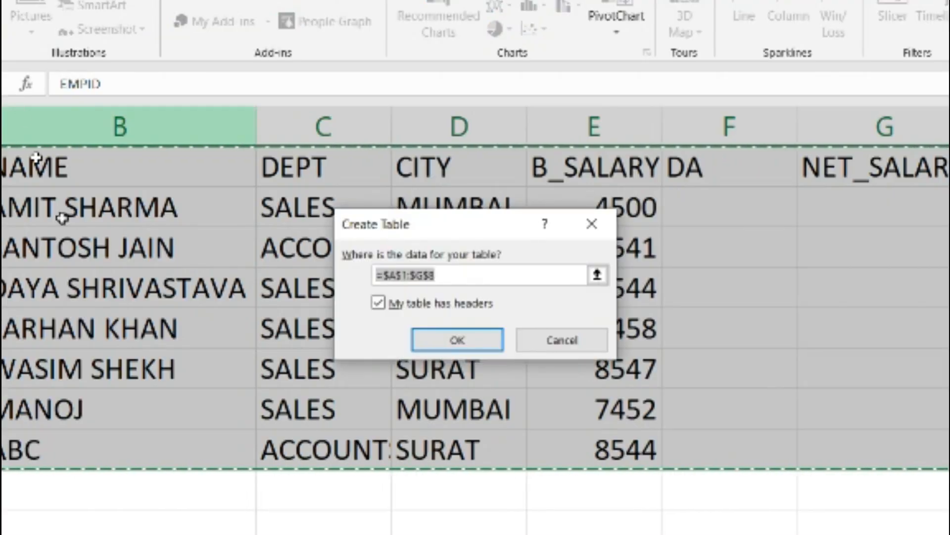
pyautogui.click(511, 274)
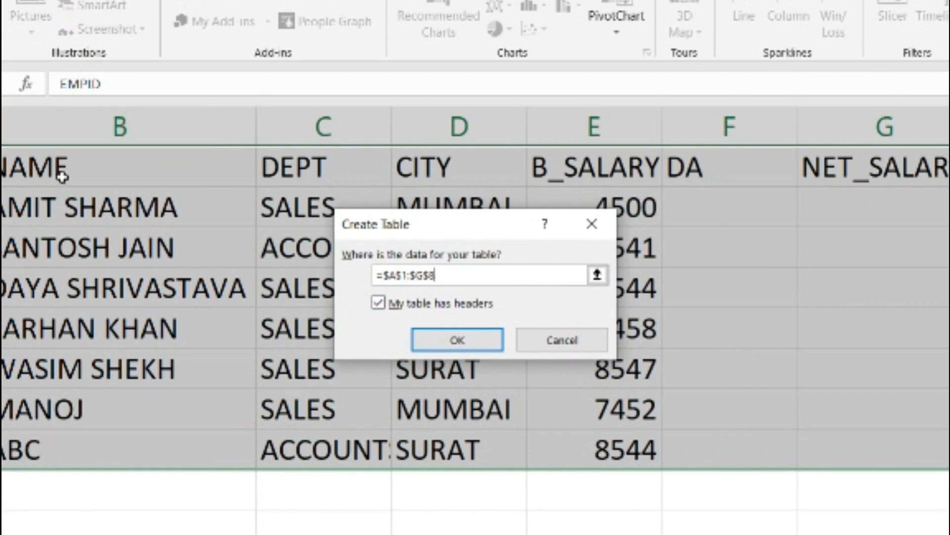
pyautogui.moveTo(391, 238); pyautogui.dragTo(247, 276)
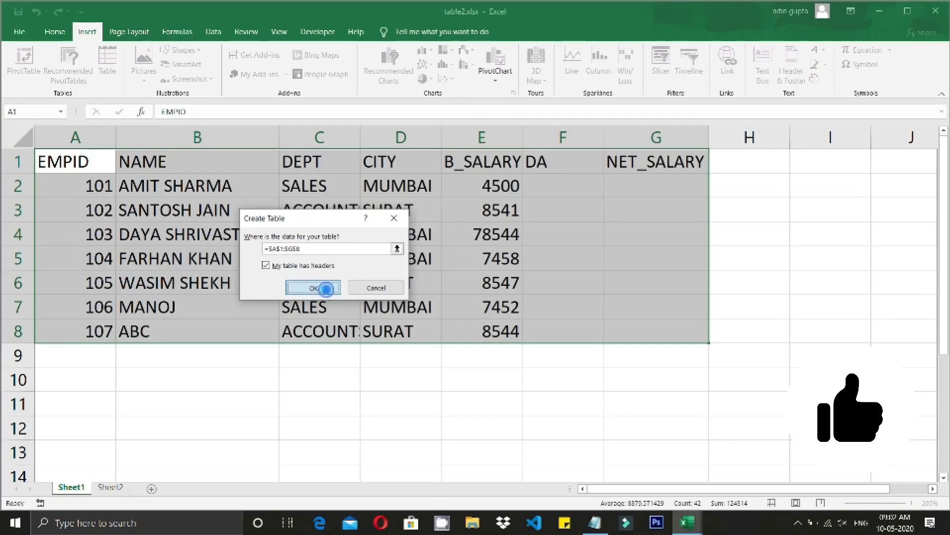
pyautogui.click(331, 380)
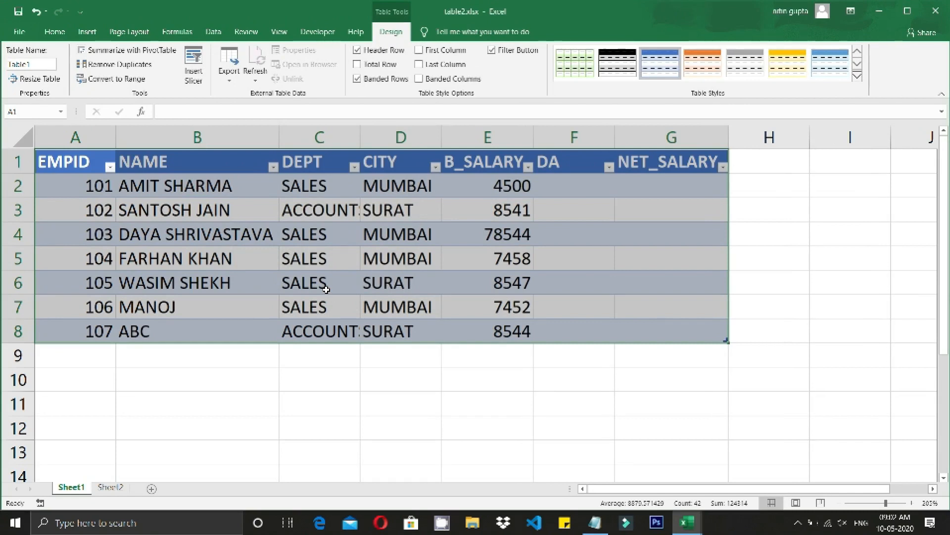
pyautogui.click(326, 289)
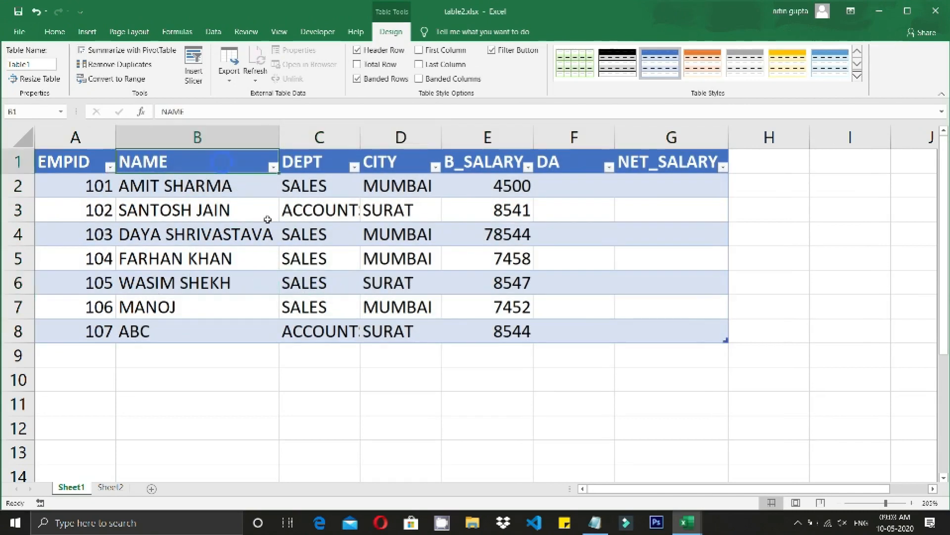
# - Compare the new table on Sheet1 with the plain data range on Sheet2
pyautogui.click(267, 216)
pyautogui.click(111, 488)
pyautogui.click(85, 487)
pyautogui.click(111, 487)
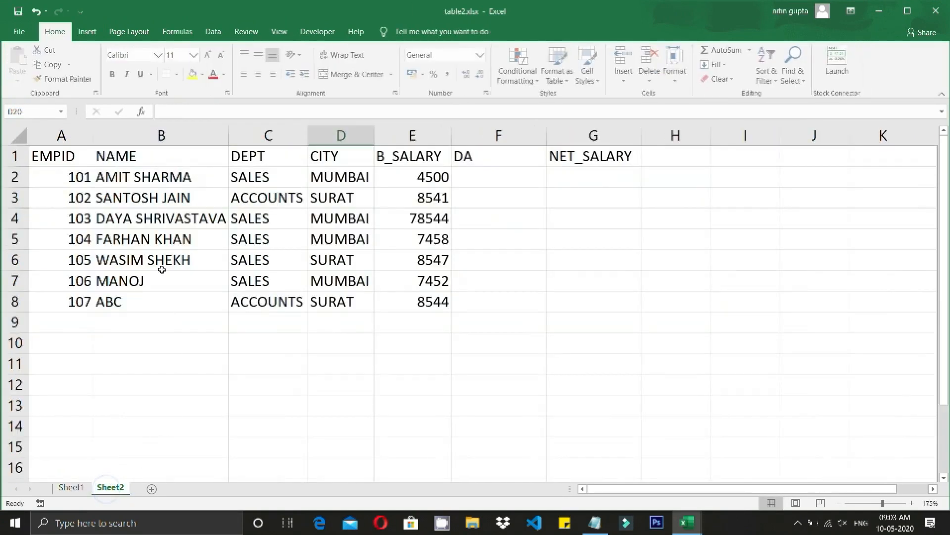
pyautogui.click(67, 155)
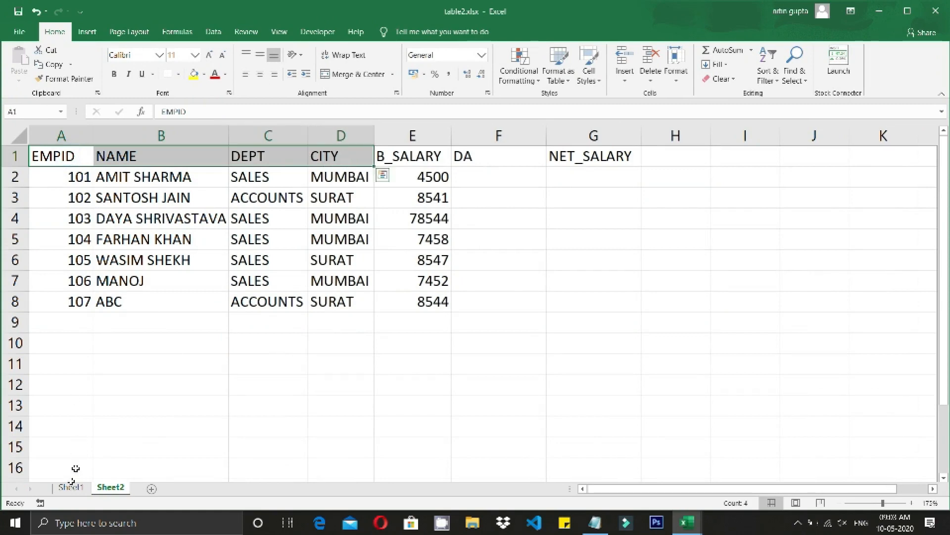
pyautogui.click(70, 487)
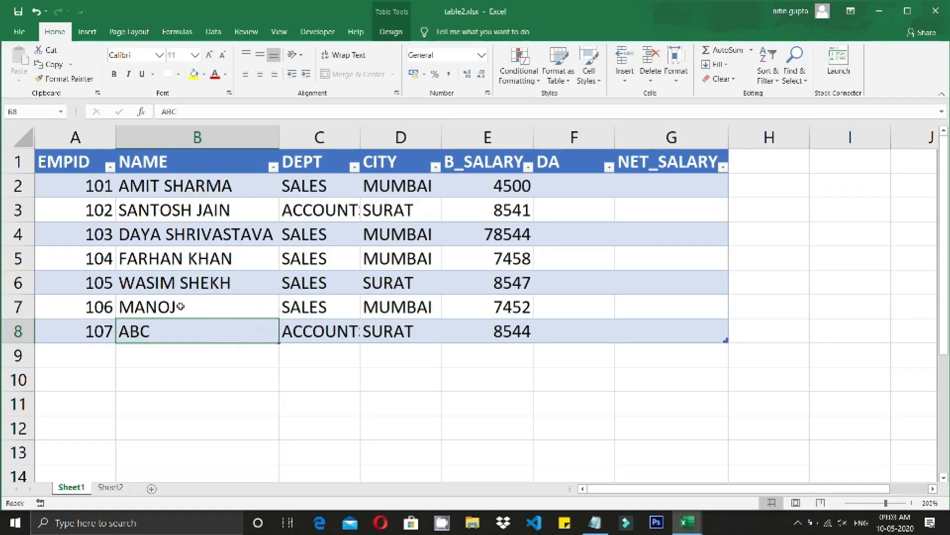
pyautogui.moveTo(77, 162); pyautogui.dragTo(663, 337)
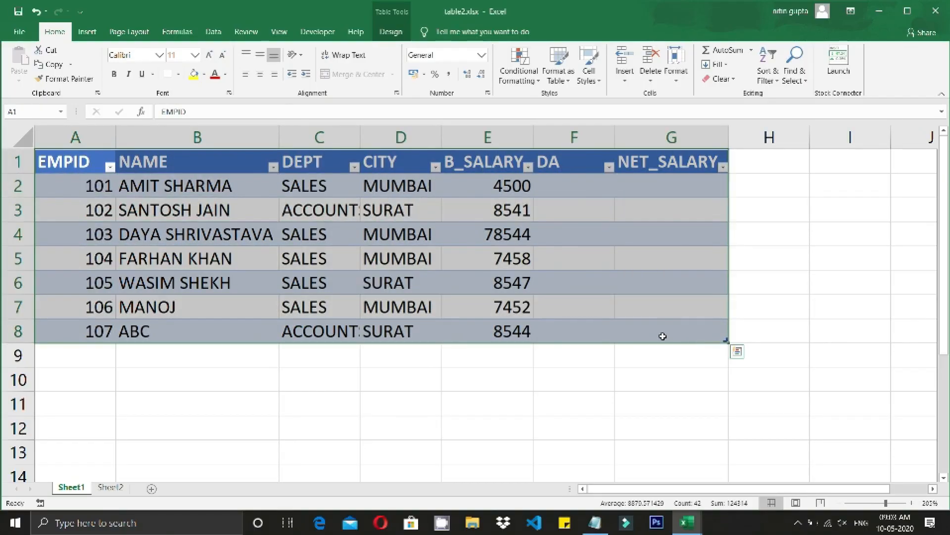
pyautogui.click(364, 242)
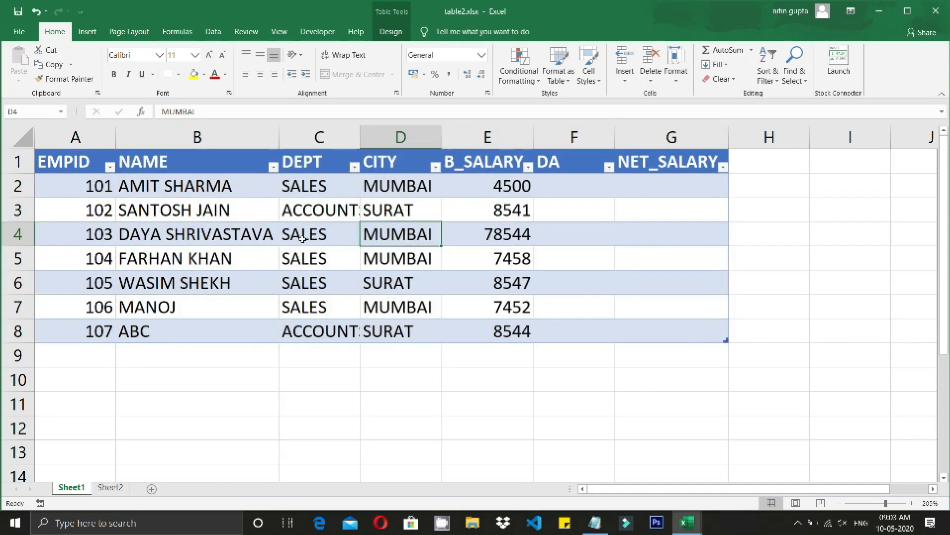
pyautogui.click(295, 292)
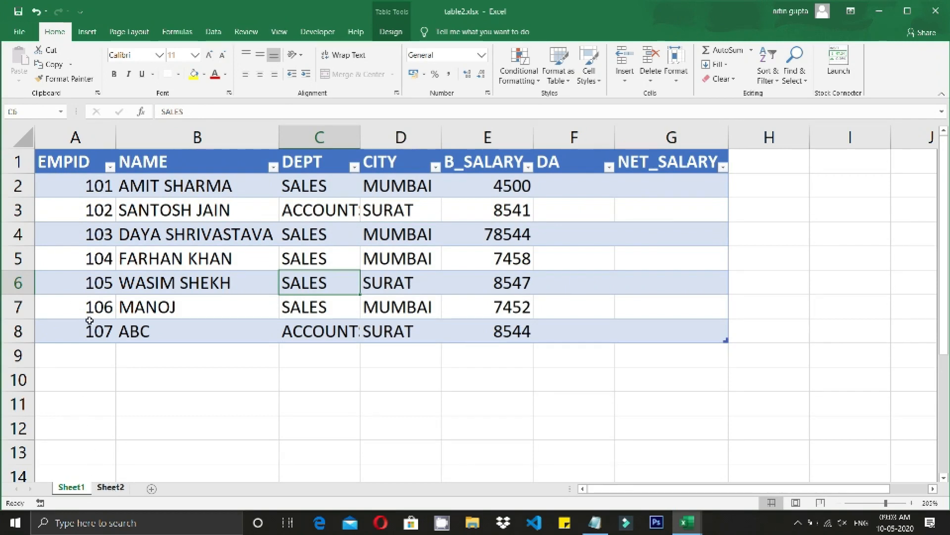
# - Apply the Accent1 cell style to the header row A1:G1 on Sheet2
pyautogui.click(108, 481)
pyautogui.click(195, 204)
pyautogui.moveTo(77, 155); pyautogui.dragTo(586, 163)
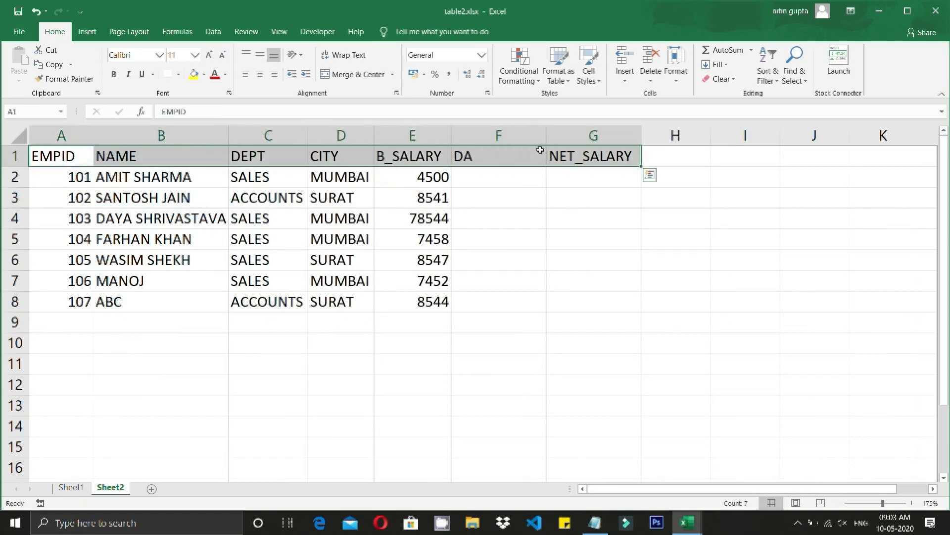
pyautogui.click(589, 79)
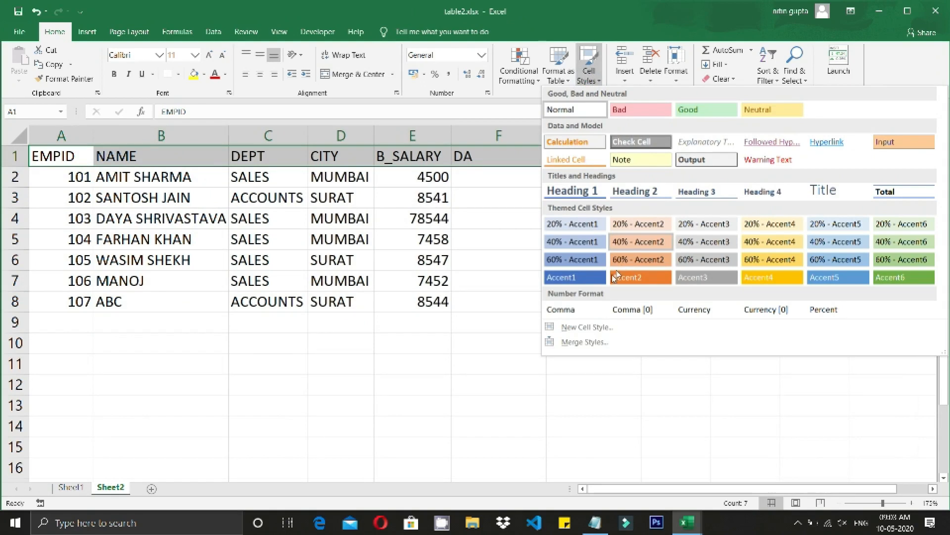
pyautogui.click(572, 278)
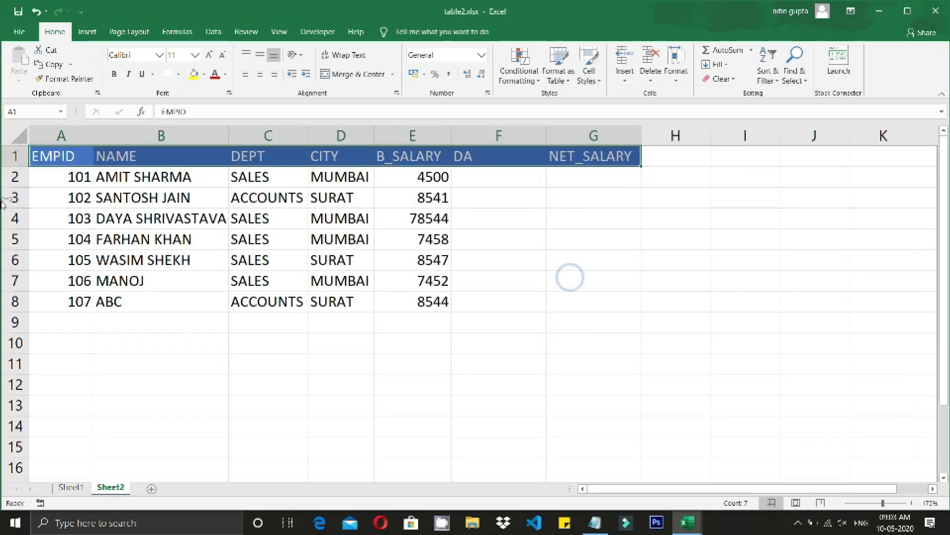
# - Apply the 40% - Accent1 cell style to the data rows A2:G8 on Sheet2
pyautogui.moveTo(55, 177); pyautogui.dragTo(627, 301)
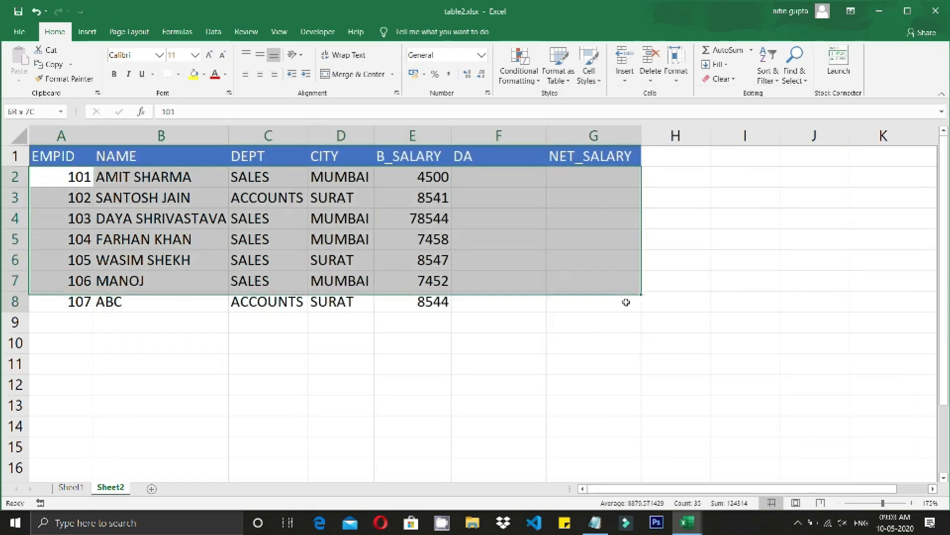
pyautogui.click(484, 323)
pyautogui.click(58, 178)
pyautogui.moveTo(57, 178); pyautogui.dragTo(574, 270)
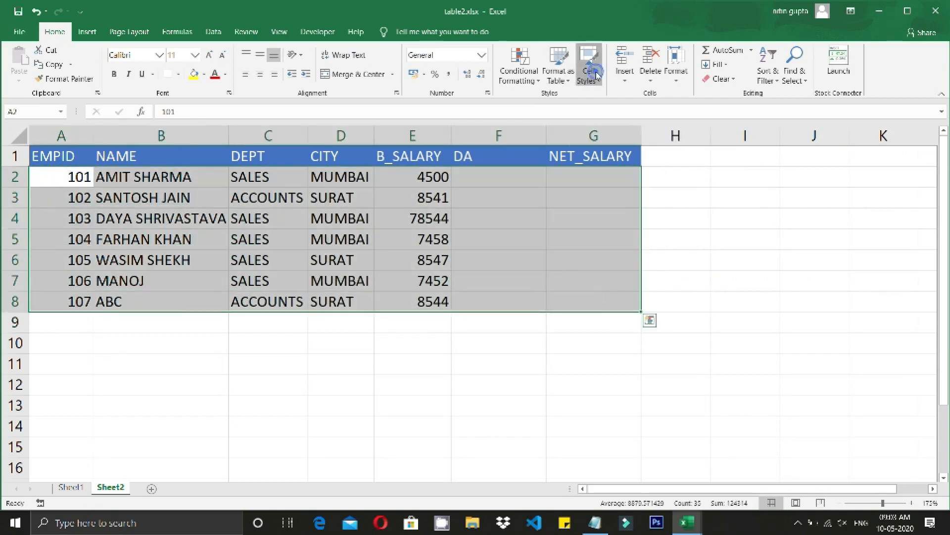
pyautogui.click(590, 69)
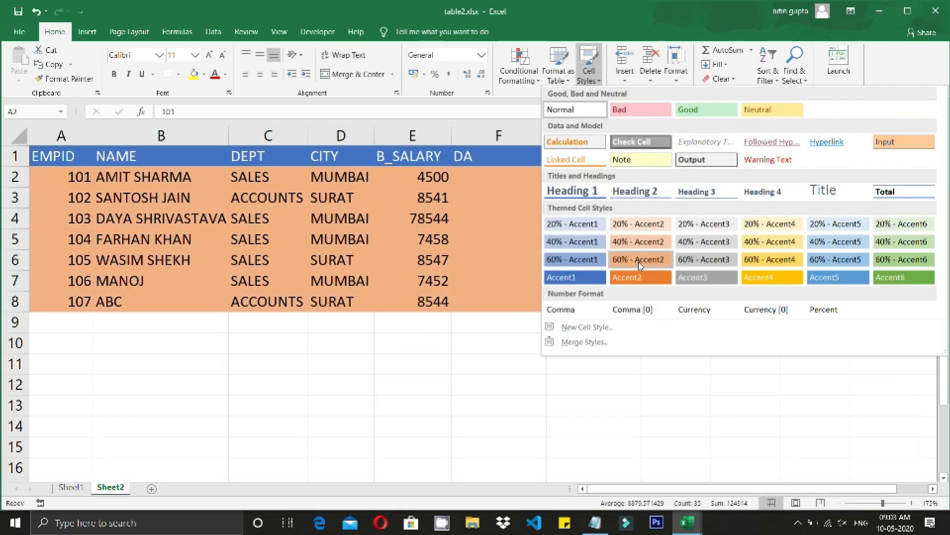
pyautogui.click(584, 244)
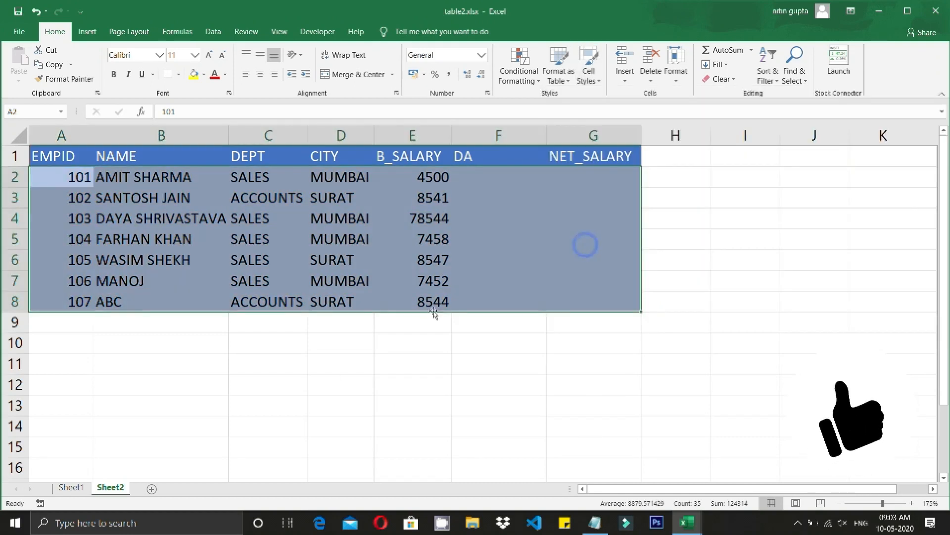
# - Return to Sheet1 and examine the extent and banded rows of the employee table
pyautogui.click(71, 488)
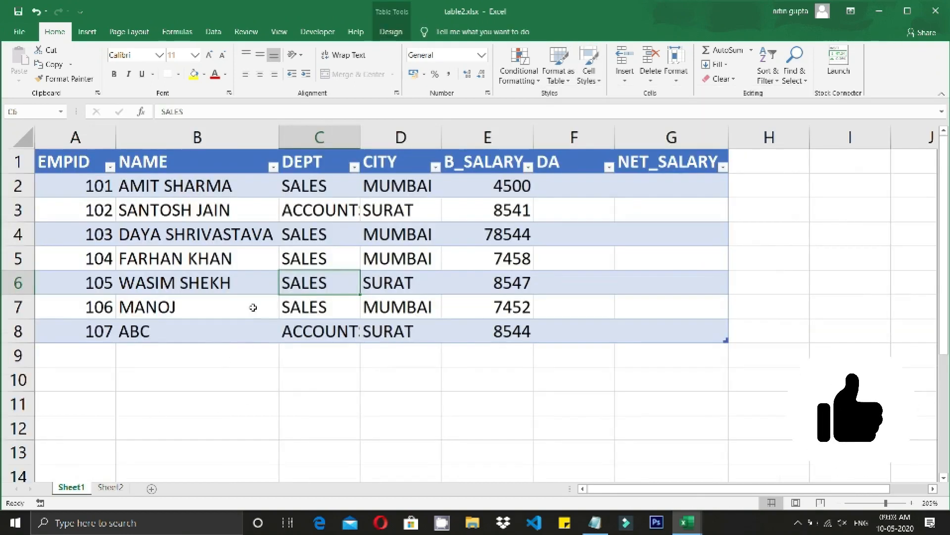
pyautogui.click(181, 210)
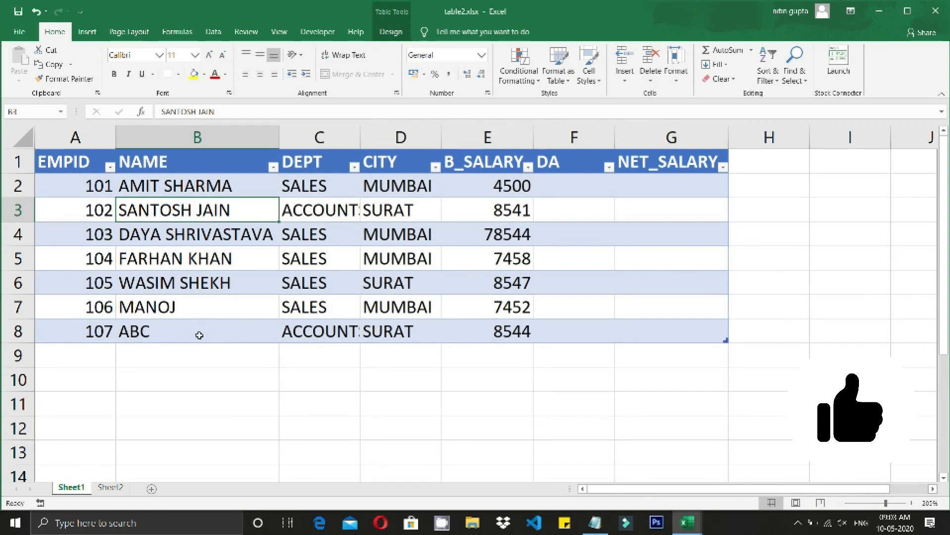
pyautogui.click(205, 238)
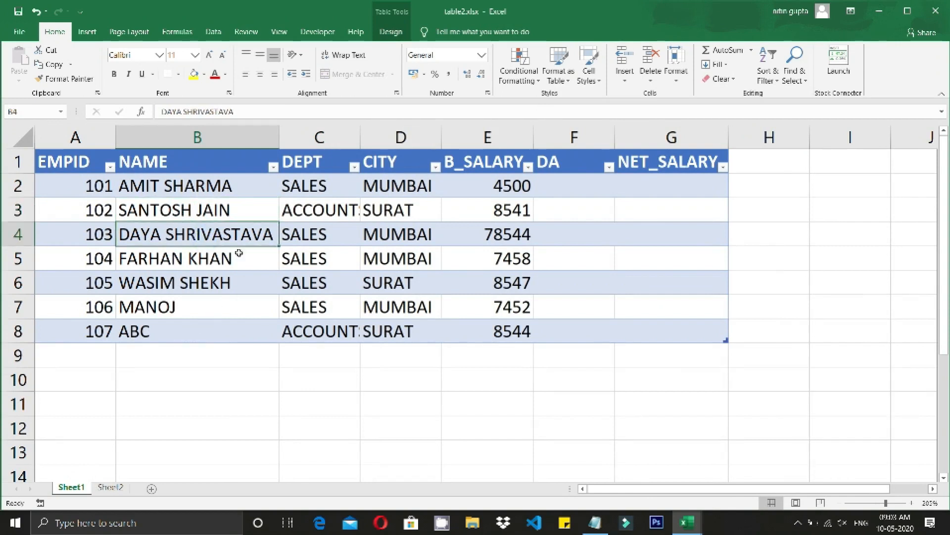
pyautogui.click(310, 213)
pyautogui.moveTo(68, 161); pyautogui.dragTo(714, 347)
pyautogui.click(602, 382)
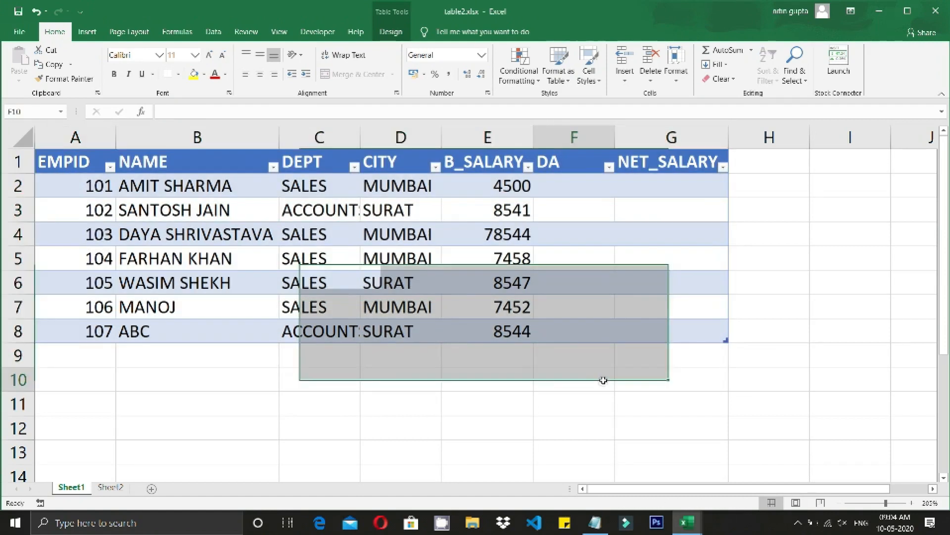
# - Format the Sheet1 table with the dark green banded table style that has a black header row
pyautogui.click(458, 237)
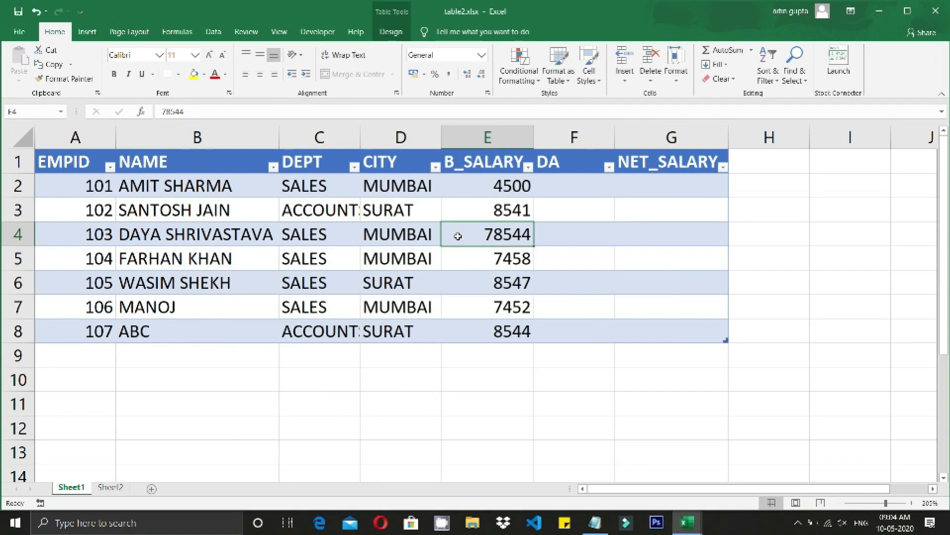
pyautogui.click(559, 80)
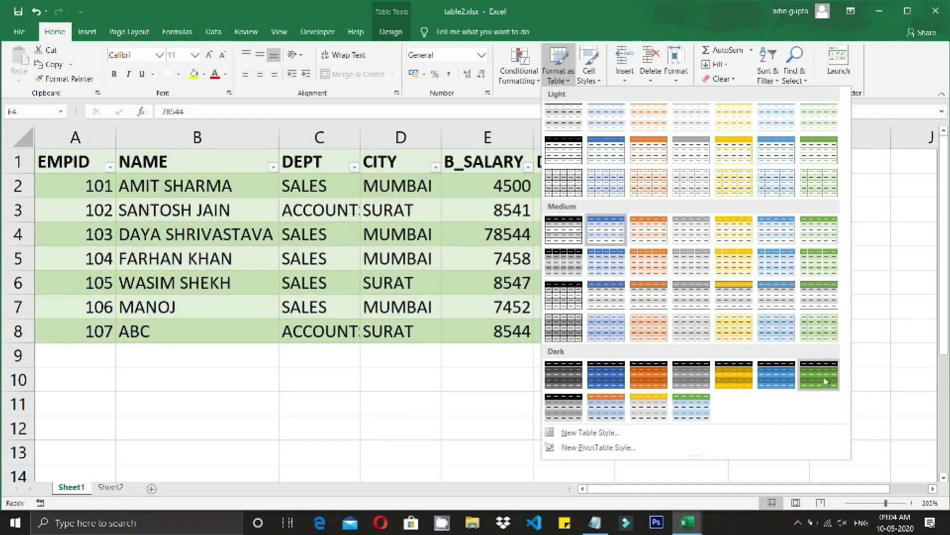
pyautogui.click(824, 377)
pyautogui.click(547, 410)
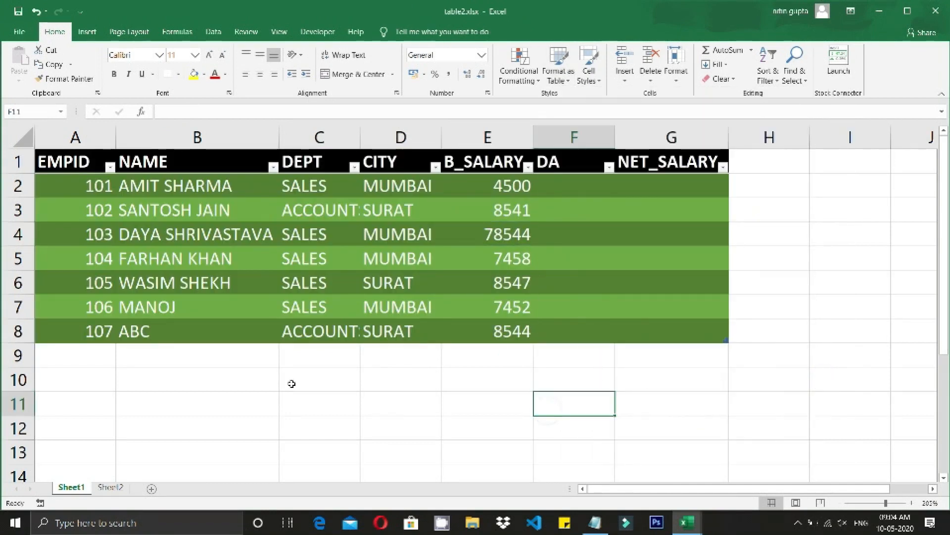
# - Compare the green table on Sheet1 with the cell-styled range on Sheet2, and examine the table's rows
pyautogui.click(252, 290)
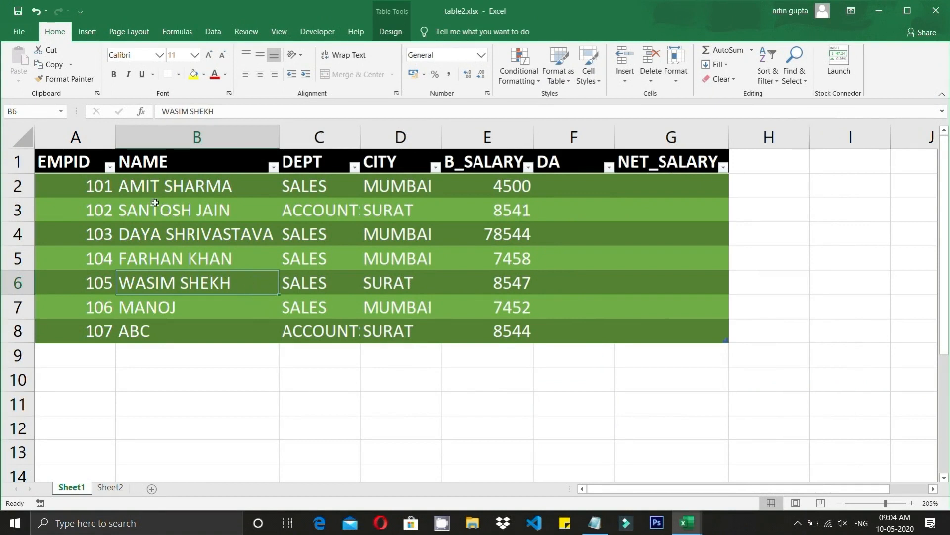
pyautogui.moveTo(81, 165); pyautogui.dragTo(634, 333)
pyautogui.click(564, 281)
pyautogui.click(112, 487)
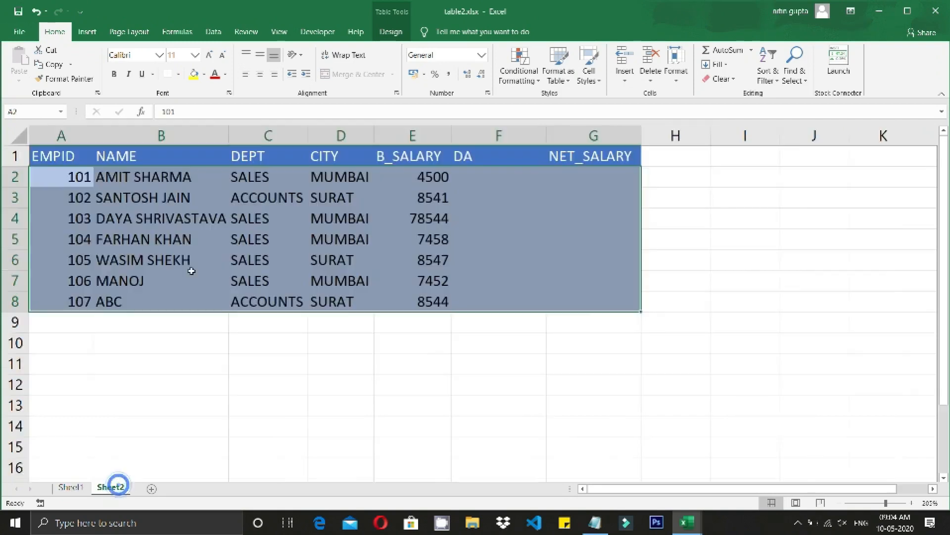
pyautogui.click(84, 489)
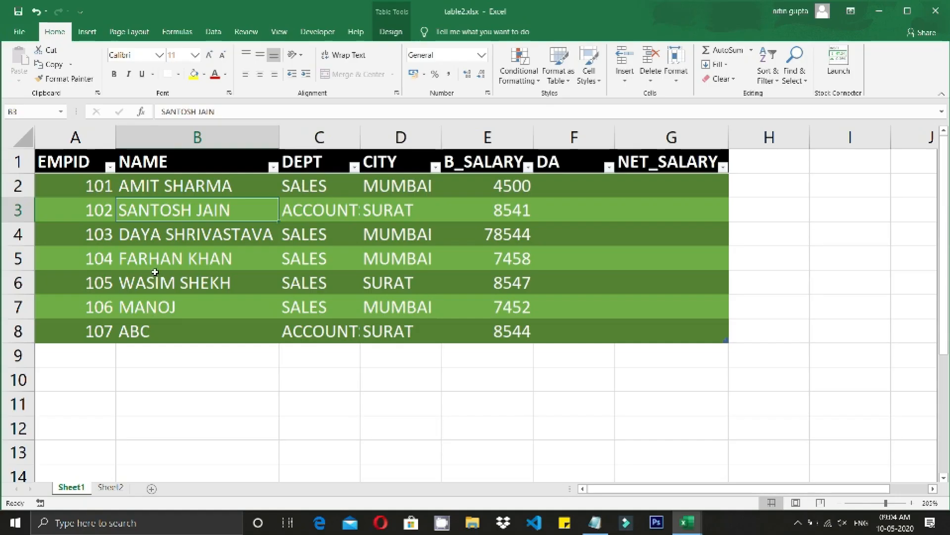
pyautogui.press('Down')
pyautogui.press('Down')
pyautogui.press('Down')
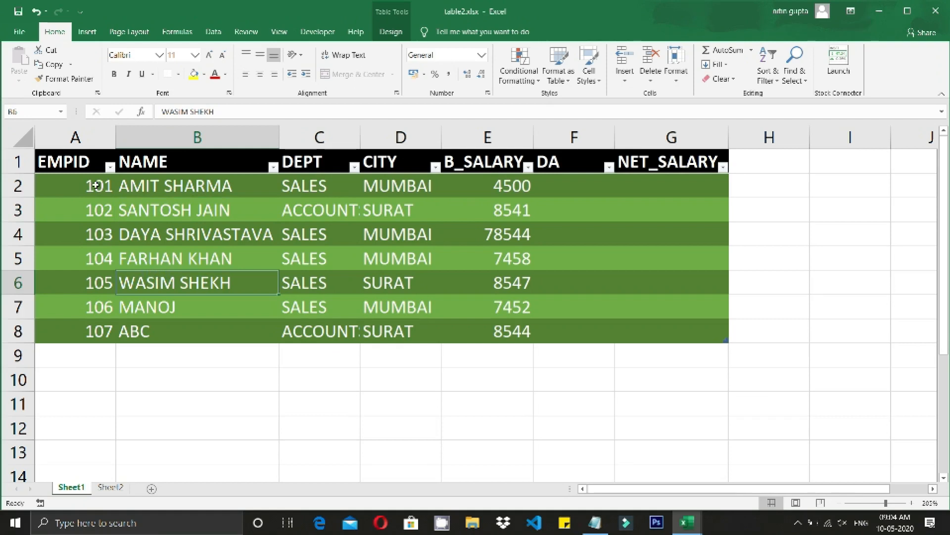
pyautogui.moveTo(79, 162); pyautogui.dragTo(666, 333)
# - Examine the filter lists of the EMPID, NAME and DEPT headers in the Sheet1 table
pyautogui.click(240, 281)
pyautogui.click(110, 167)
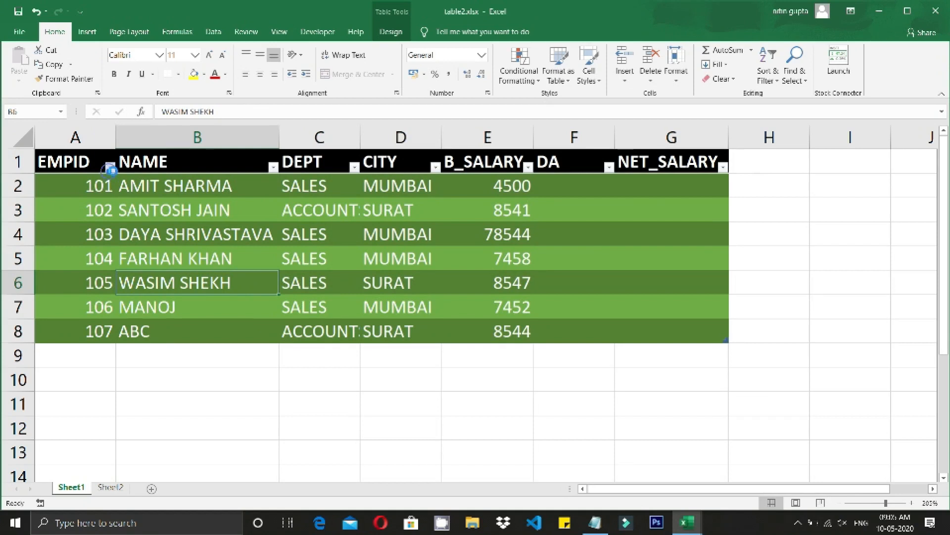
pyautogui.click(272, 167)
pyautogui.click(272, 167)
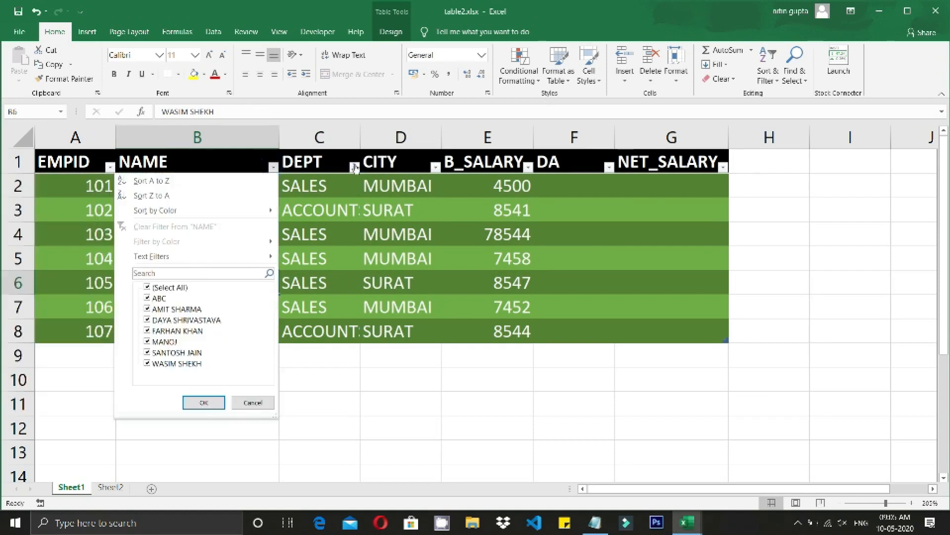
pyautogui.click(355, 168)
# - Add filter buttons to the header row of the cell-styled range A1:G8 on Sheet2
pyautogui.click(110, 488)
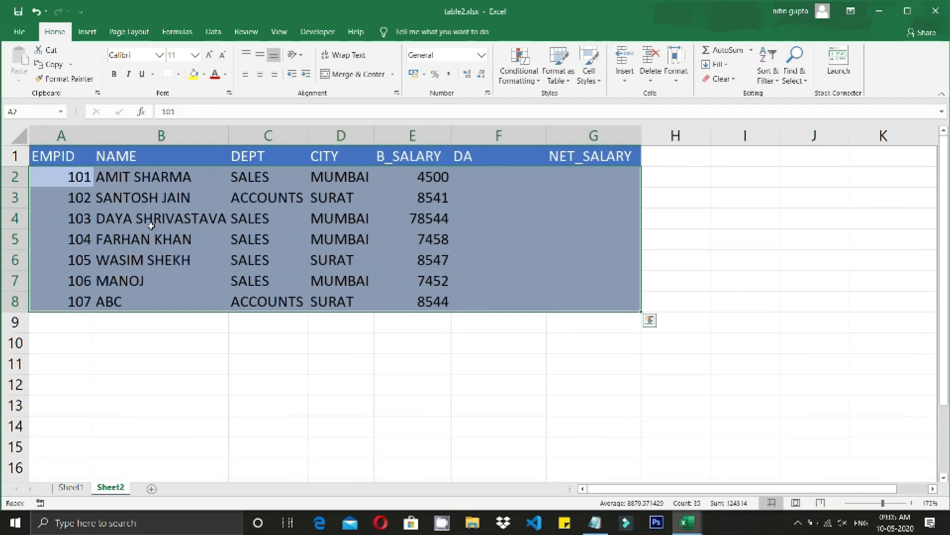
pyautogui.click(151, 225)
pyautogui.moveTo(56, 165); pyautogui.dragTo(544, 303)
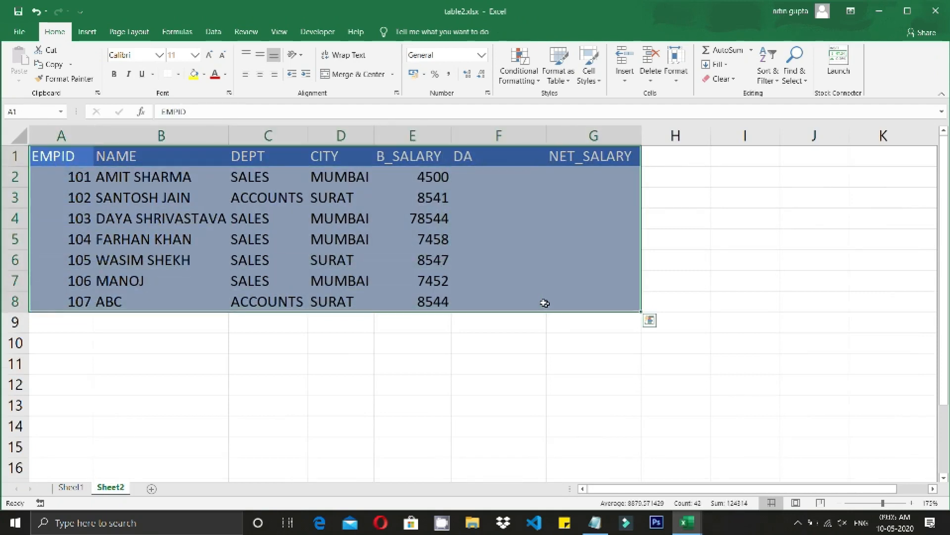
pyautogui.click(213, 32)
pyautogui.click(421, 72)
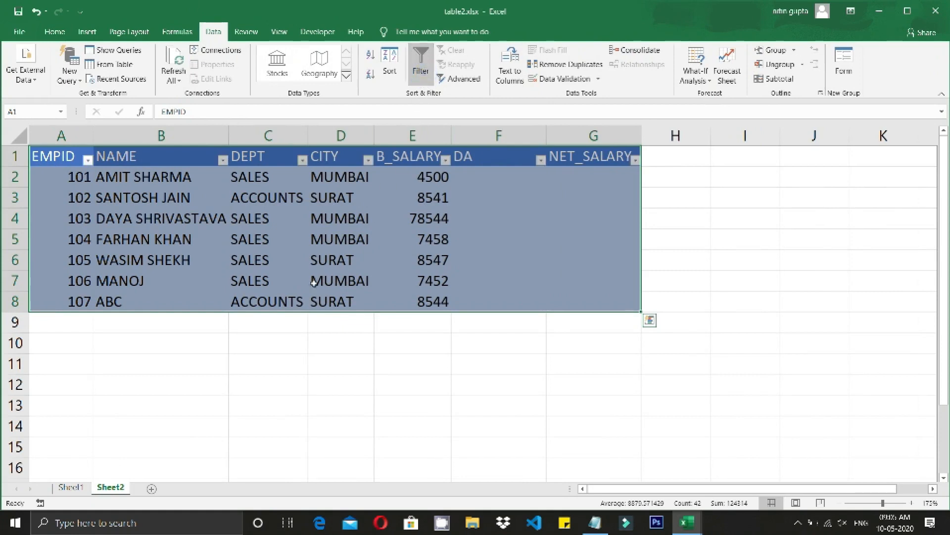
# - Return to Sheet1 and examine the built-in filter lists of the table's EMPID and NAME columns
pyautogui.click(70, 487)
pyautogui.click(128, 272)
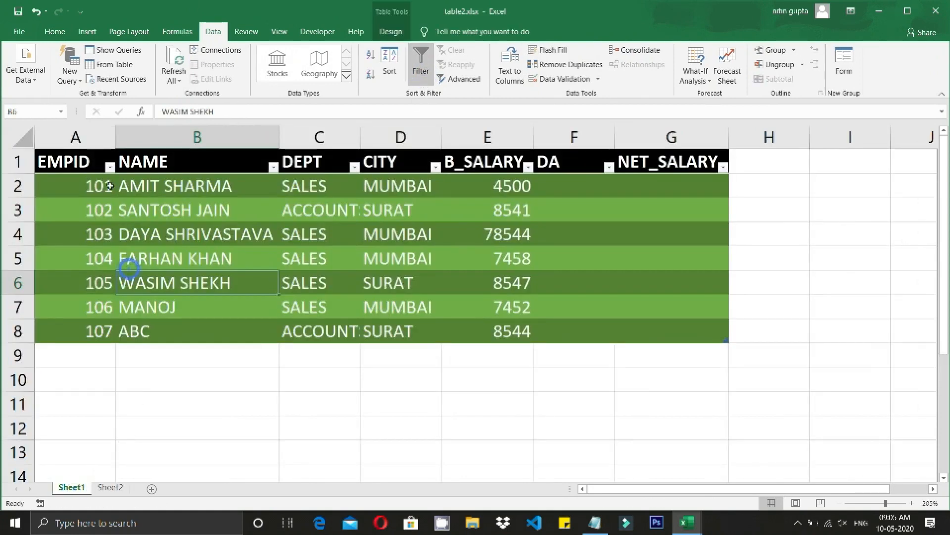
pyautogui.click(110, 167)
pyautogui.click(111, 167)
pyautogui.click(273, 167)
pyautogui.click(275, 168)
pyautogui.click(261, 266)
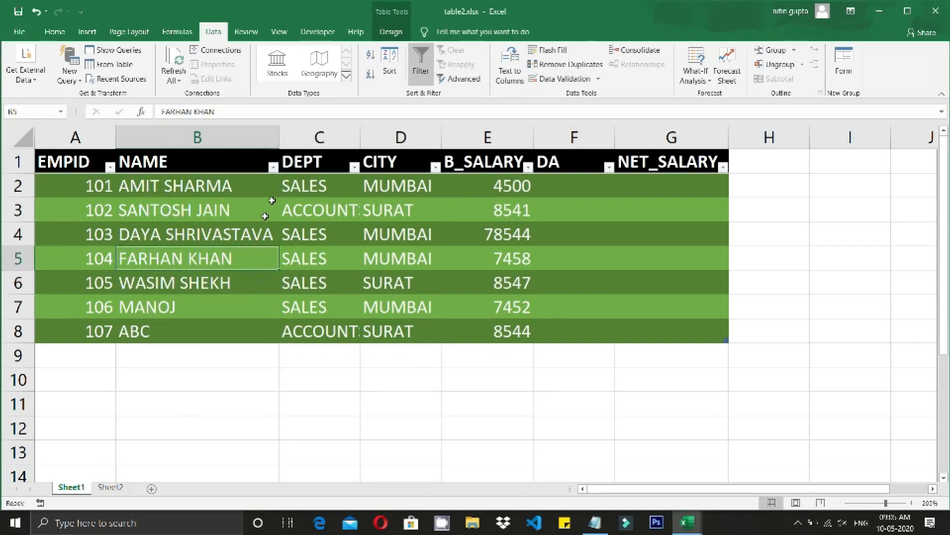
# - Turn the Sheet1 table's header filters off and on again, checking the EMPID filter list
pyautogui.click(424, 74)
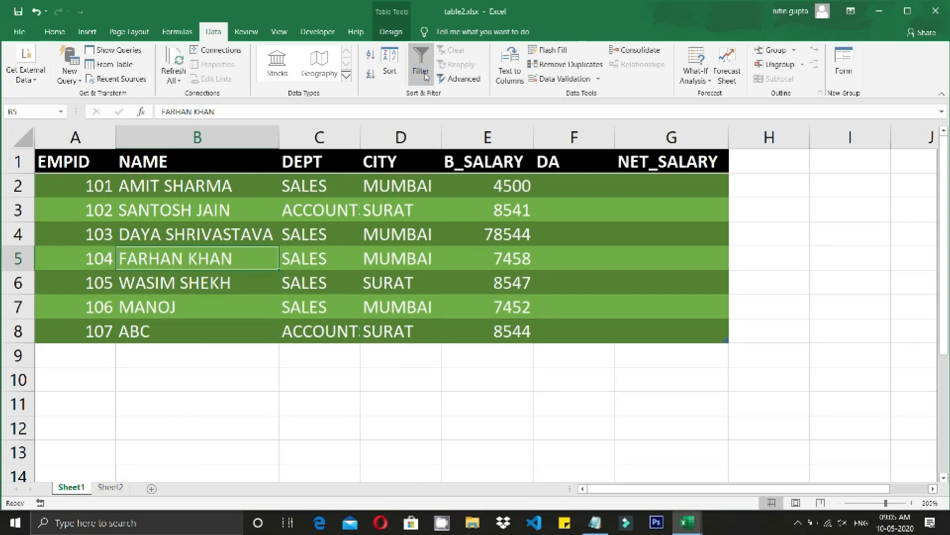
pyautogui.click(425, 75)
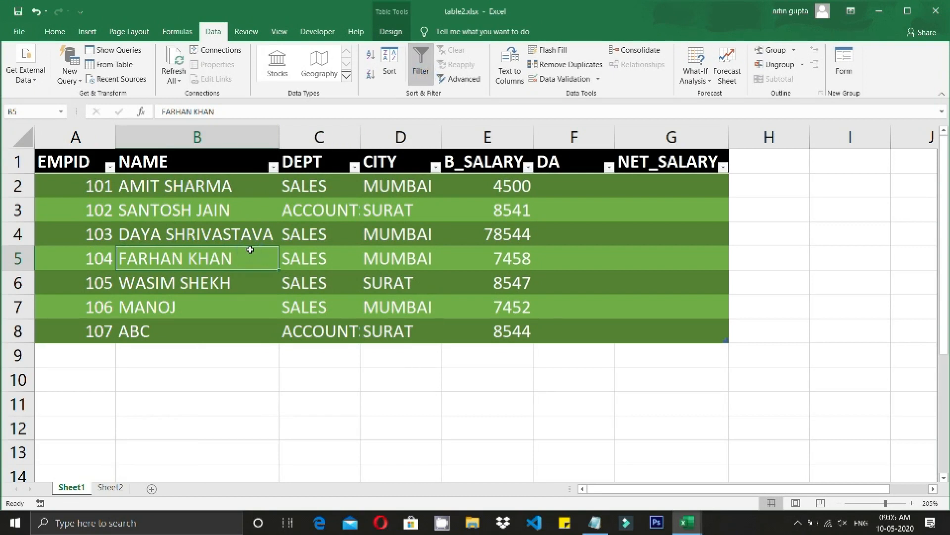
pyautogui.click(110, 167)
pyautogui.click(110, 167)
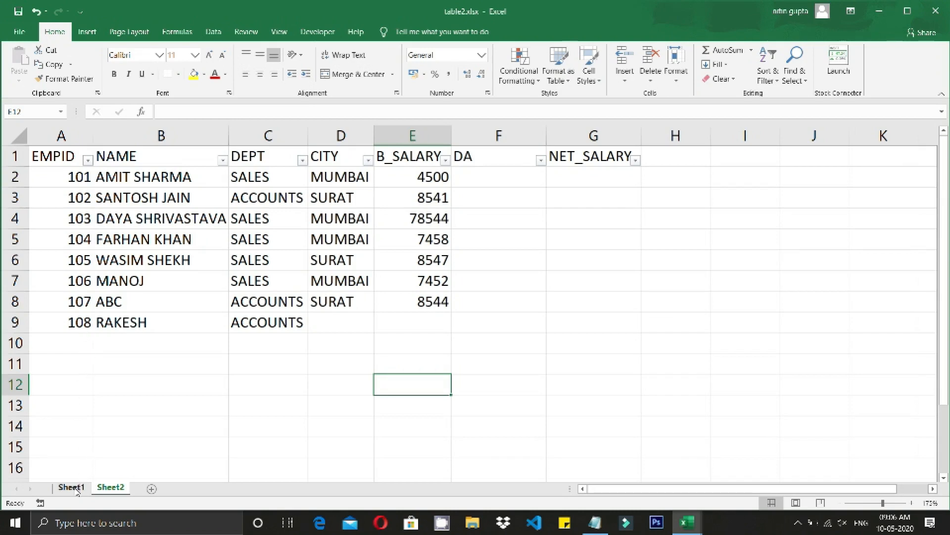
# - Examine the entries for employee 108 in row 9 of Sheet2 against the original range A1:G8
pyautogui.click(80, 322)
pyautogui.click(134, 322)
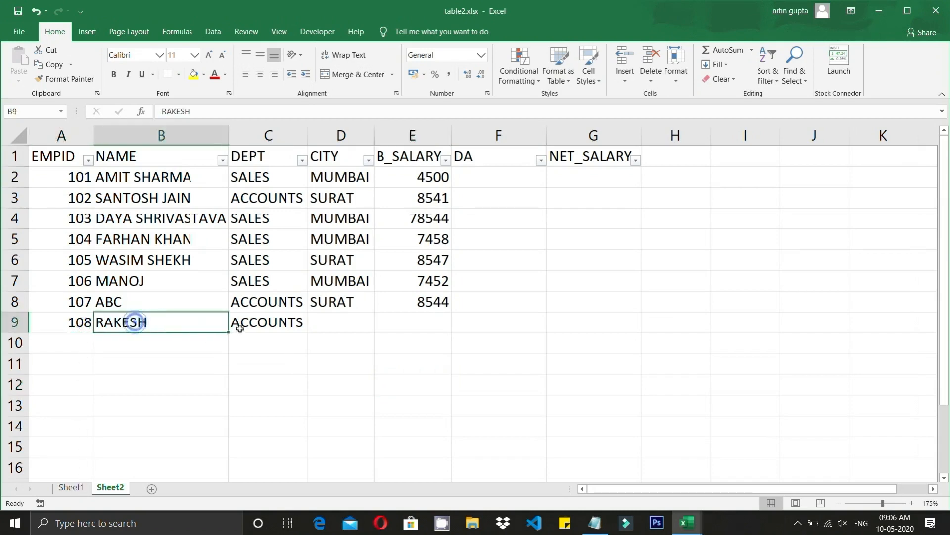
pyautogui.click(240, 322)
pyautogui.click(339, 319)
pyautogui.click(422, 322)
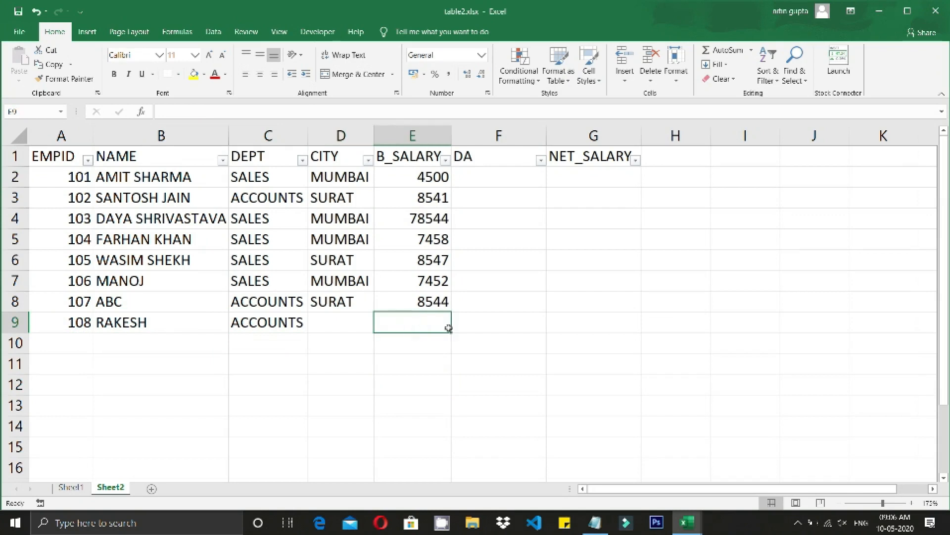
pyautogui.moveTo(58, 158); pyautogui.dragTo(607, 303)
# - Complete employee 108's row on Sheet2 with the city SURAT and a B_SALARY of 8541
pyautogui.click(328, 320)
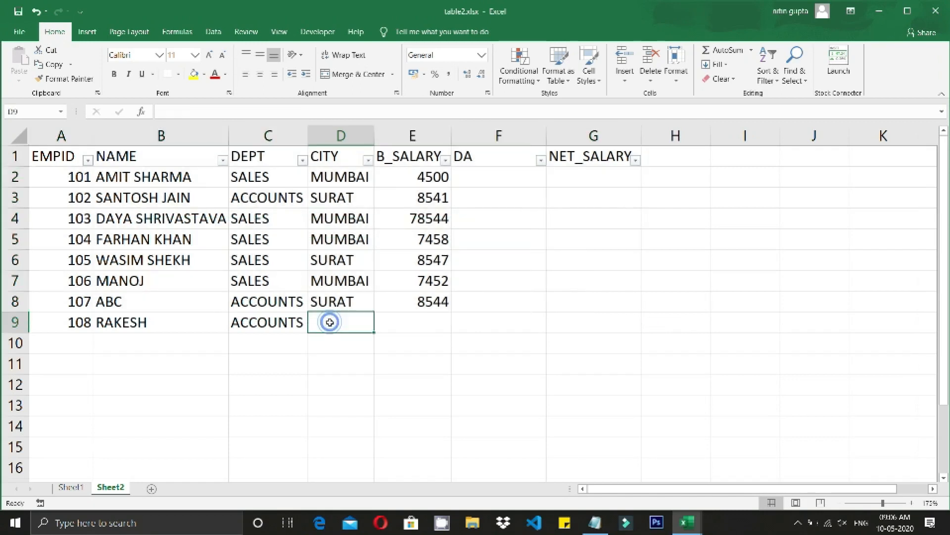
pyautogui.write('SURAT')
pyautogui.click(439, 322)
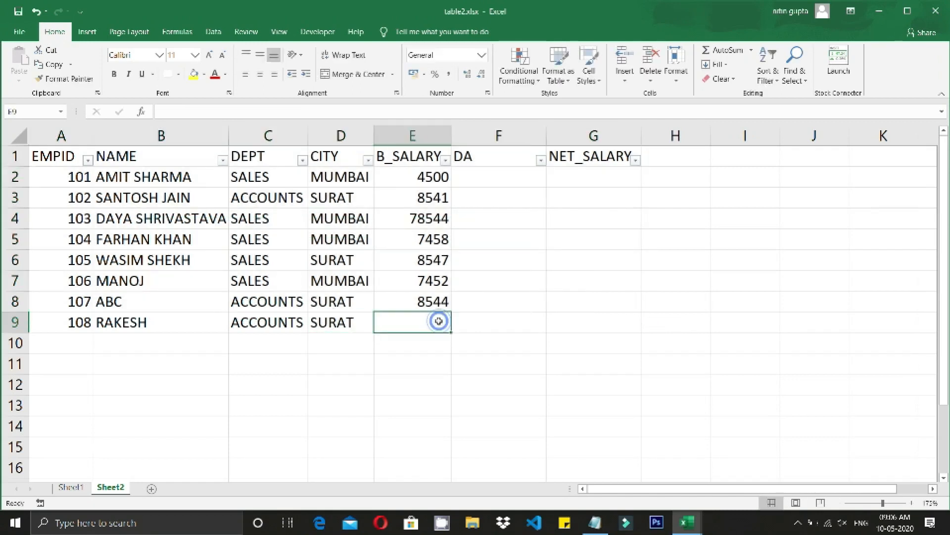
pyautogui.write('8541')
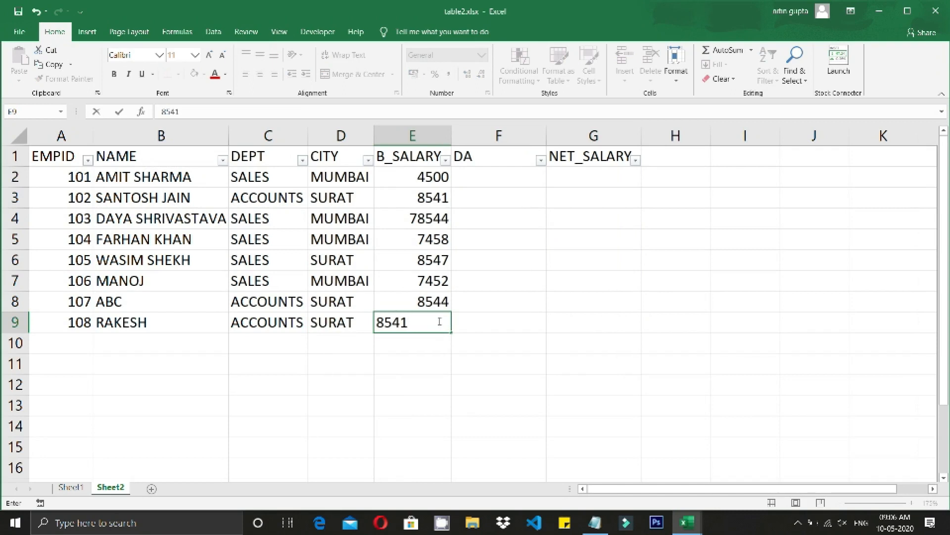
pyautogui.click(440, 356)
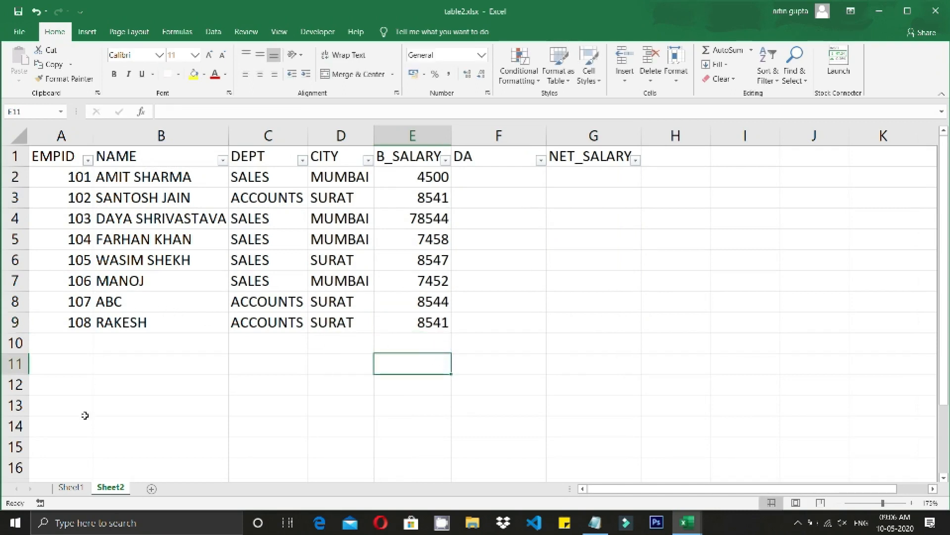
# - Return to Sheet1, append a blank row from the table's last cell G8, and undo the added row
pyautogui.click(71, 487)
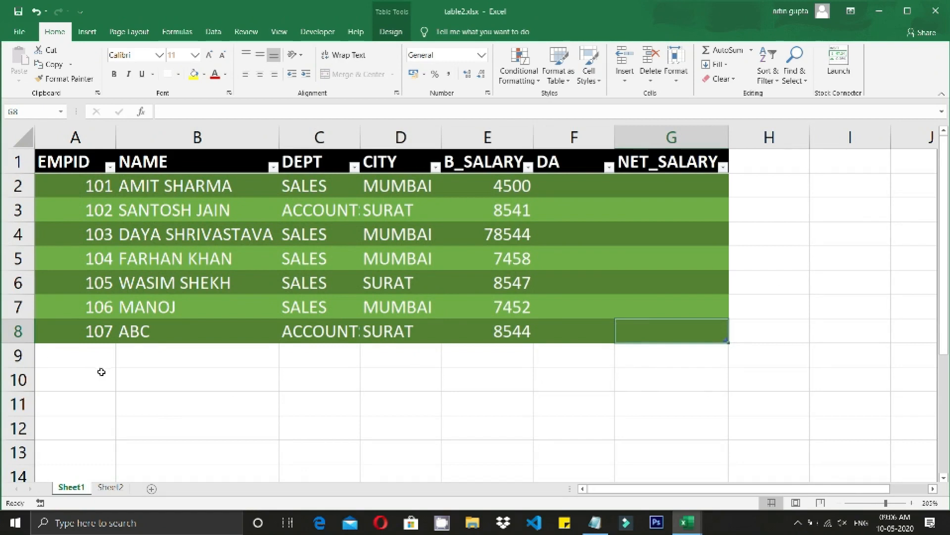
pyautogui.click(94, 357)
pyautogui.click(647, 330)
pyautogui.press('Tab')
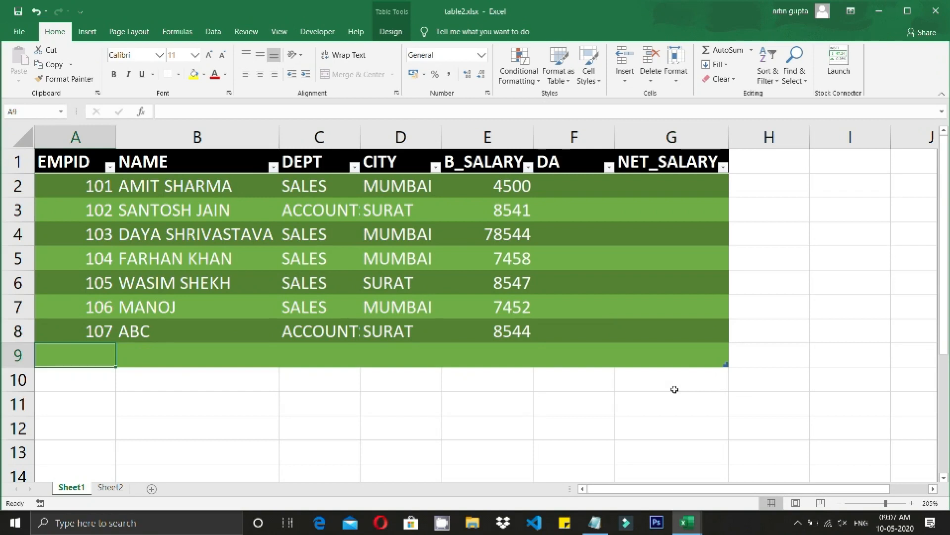
pyautogui.hotkey('ctrl', 'z')
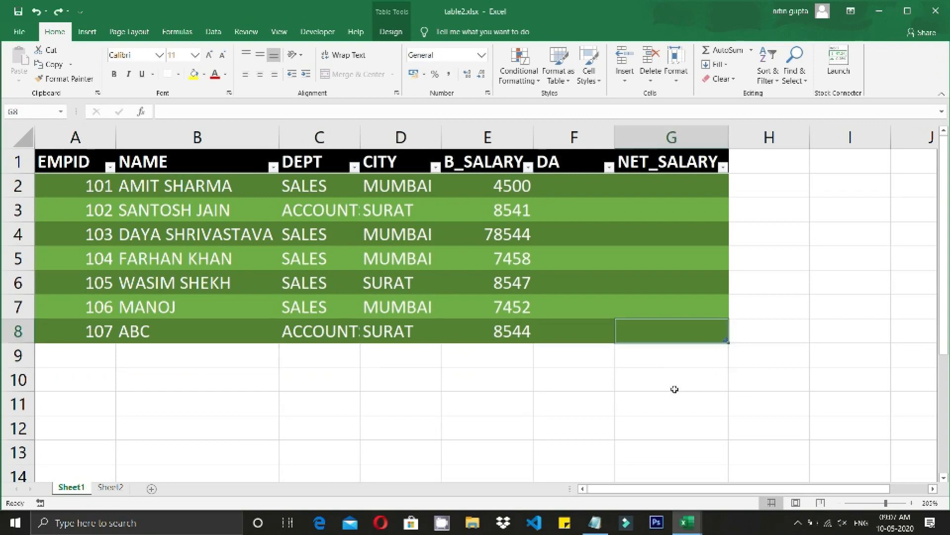
# - Extend the Sheet1 table down to row 10 with its resize handle and undo the extension
pyautogui.click(78, 380)
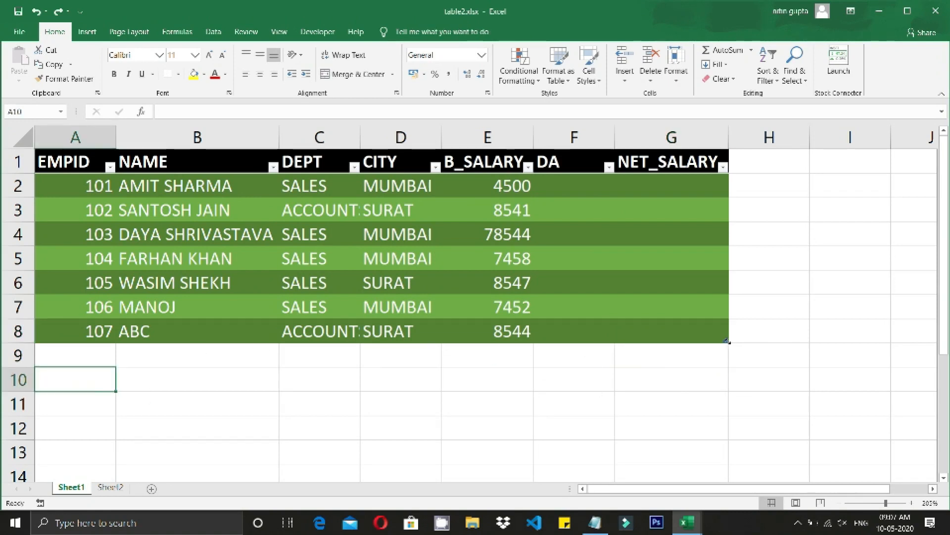
pyautogui.moveTo(727, 341); pyautogui.dragTo(732, 394)
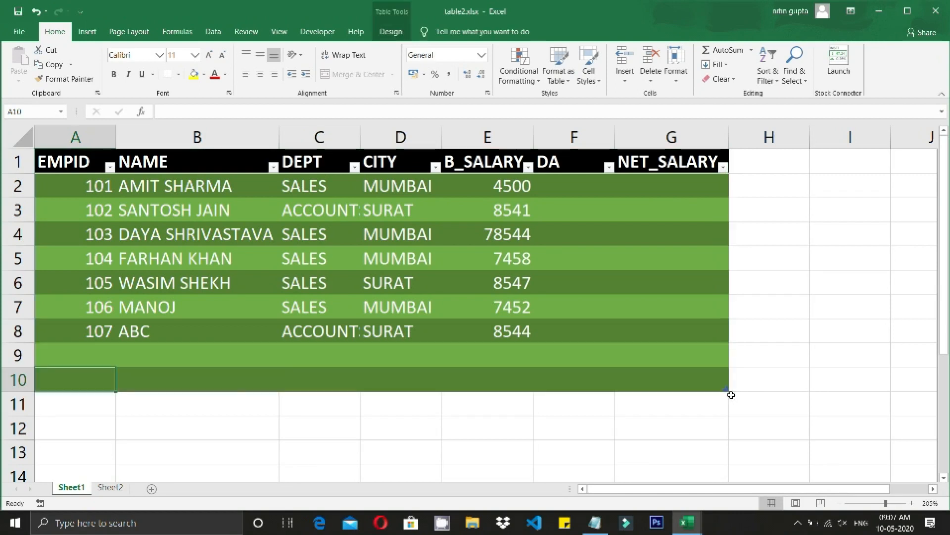
pyautogui.hotkey('ctrl', 'z')
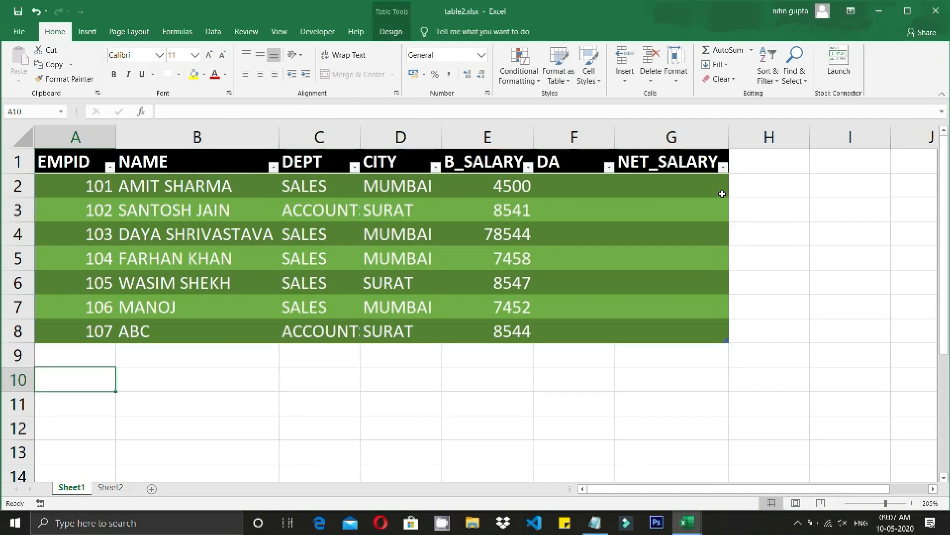
# - Enter the header DD in H1 beside the table and undo the table's automatic column expansion
pyautogui.click(756, 160)
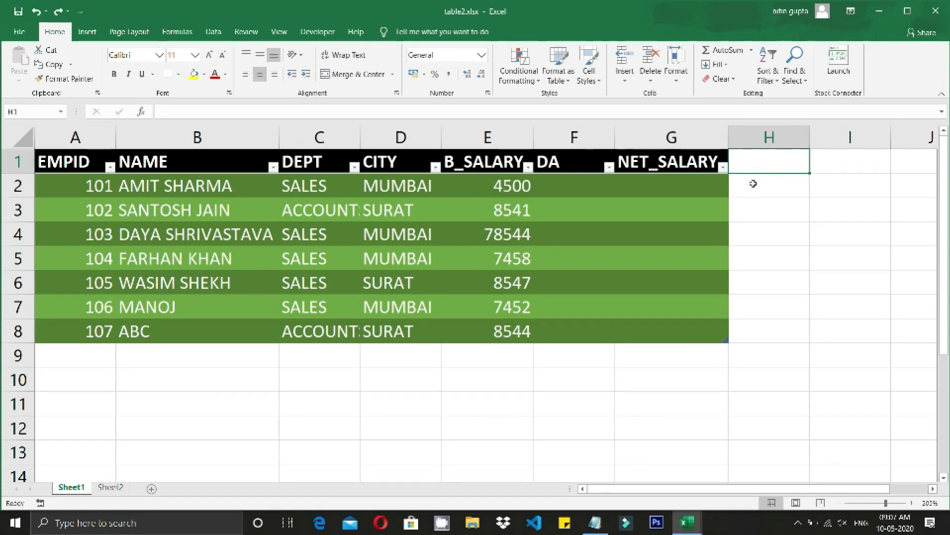
pyautogui.write('DD')
pyautogui.click(766, 229)
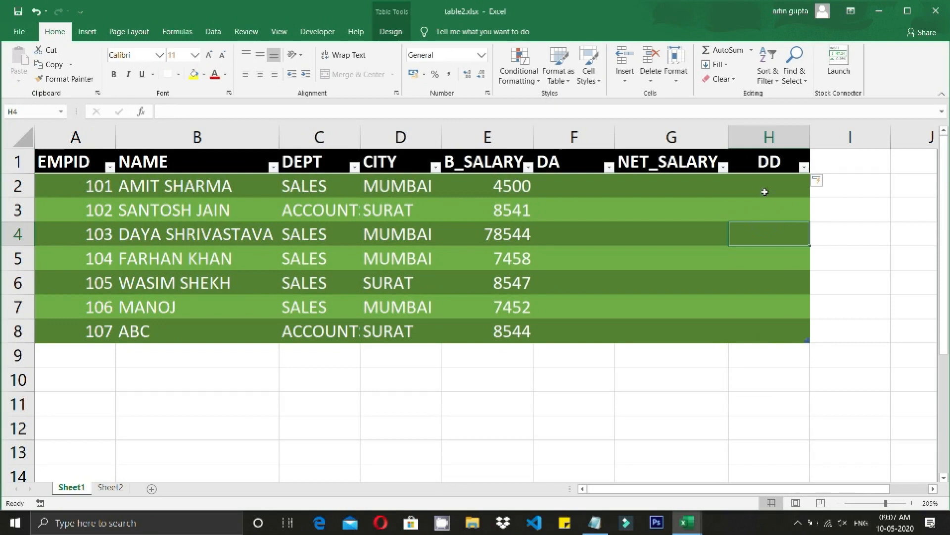
pyautogui.click(763, 163)
pyautogui.hotkey('ctrl', 'z')
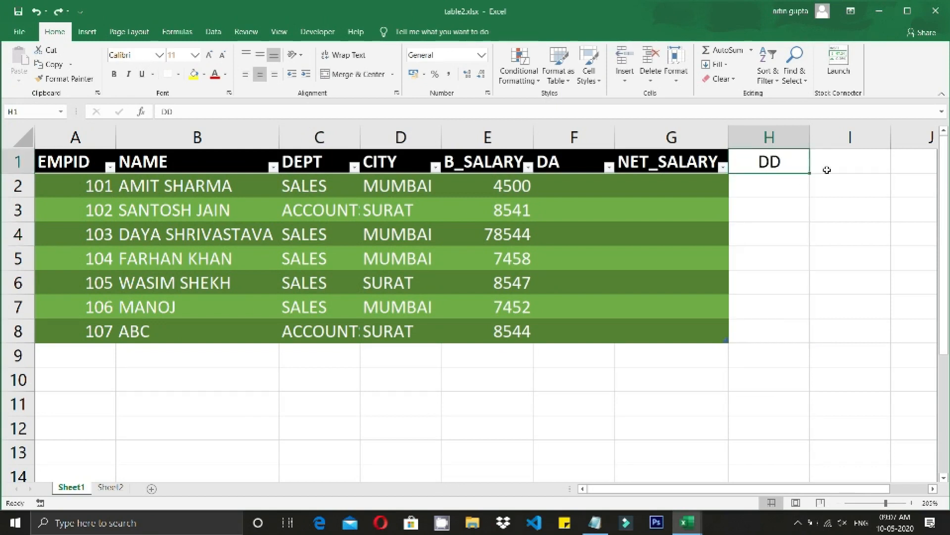
# - Extend the Sheet1 table by one column with its resize handle to take in column H
pyautogui.click(827, 170)
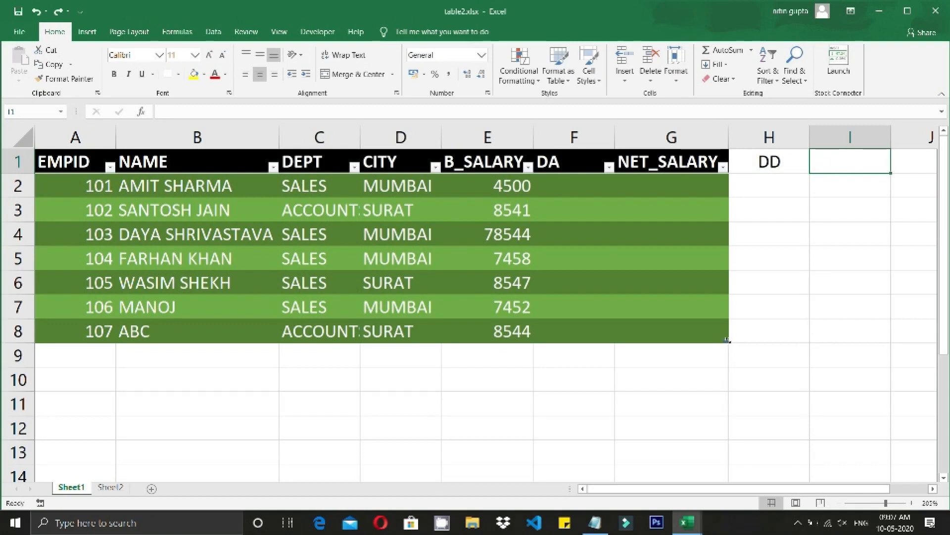
pyautogui.moveTo(728, 340); pyautogui.dragTo(781, 333)
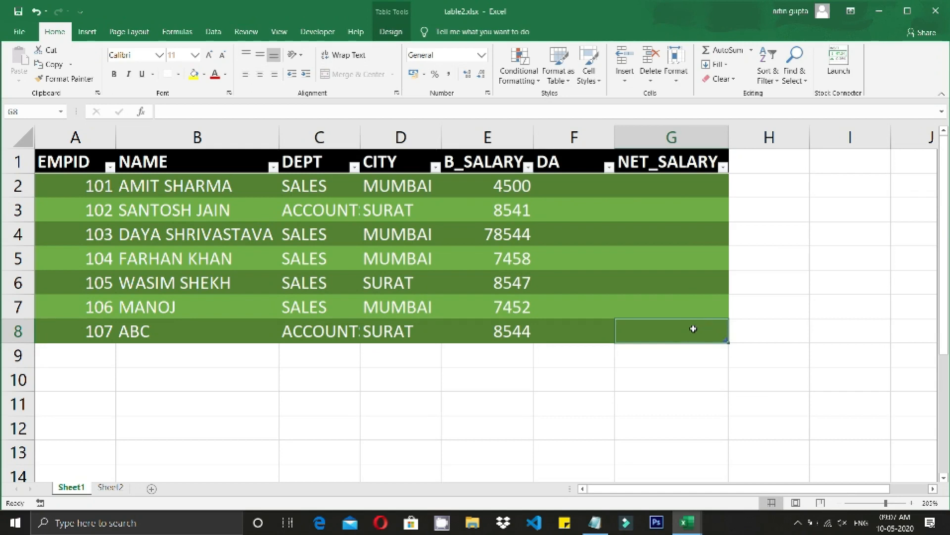
# - Append a new row from the table's last cell G8 and enter 108 as its EMPID
pyautogui.press('Tab')
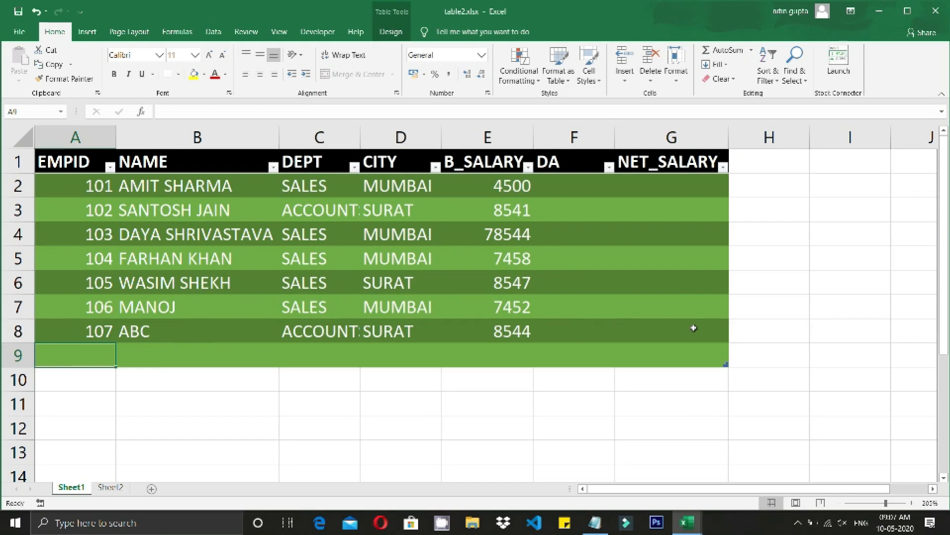
pyautogui.write('12')
pyautogui.press('BackSpace')
pyautogui.write('05')
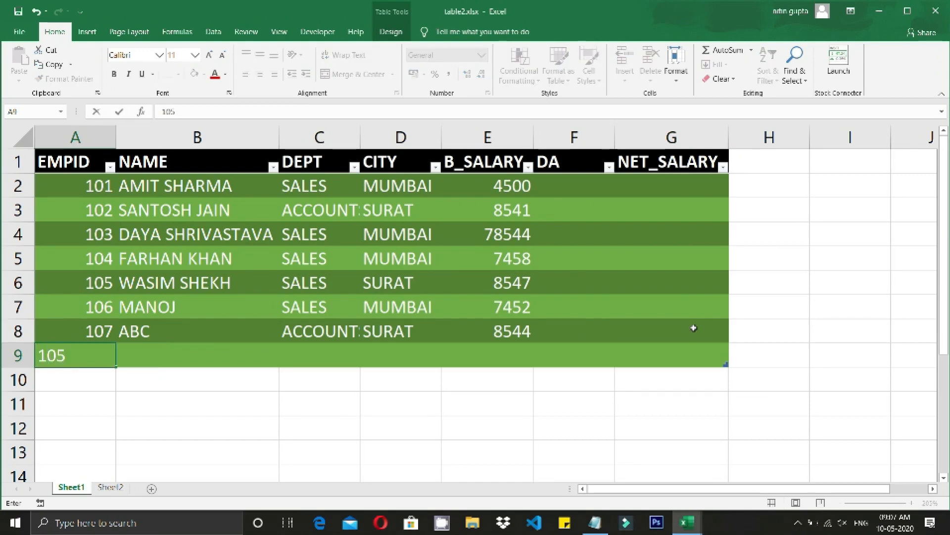
pyautogui.press('BackSpace')
pyautogui.write('8')
# - Enter the employee's first name in the NAME column of row 9
pyautogui.press('Tab')
pyautogui.write('ASDAD')
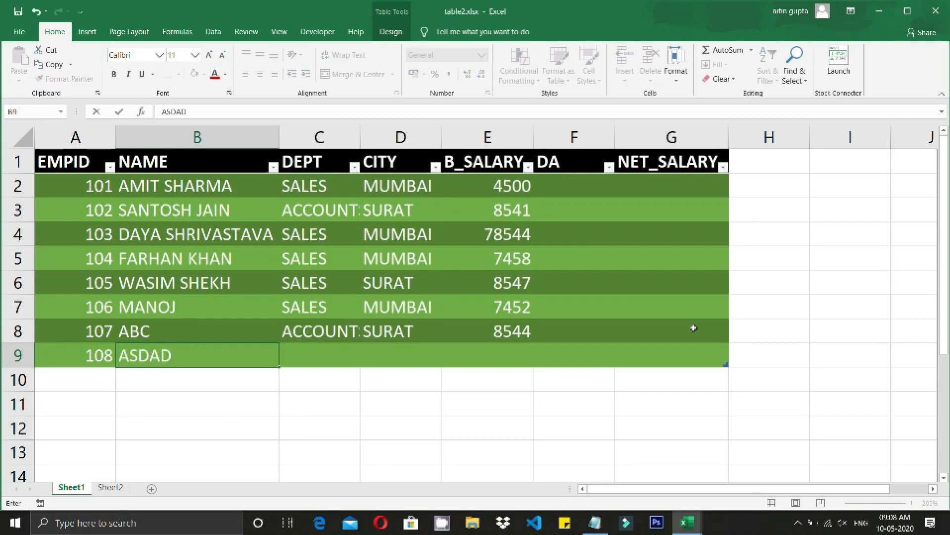
pyautogui.press('BackSpace')
pyautogui.press('BackSpace')
pyautogui.press('BackSpace')
pyautogui.press('BackSpace')
pyautogui.press('BackSpace')
pyautogui.write('R')
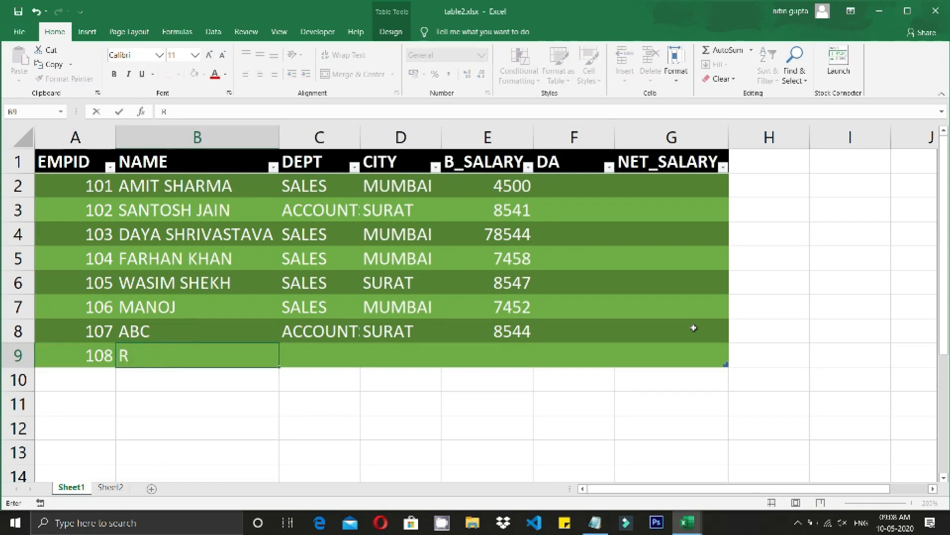
pyautogui.write('AKESH')
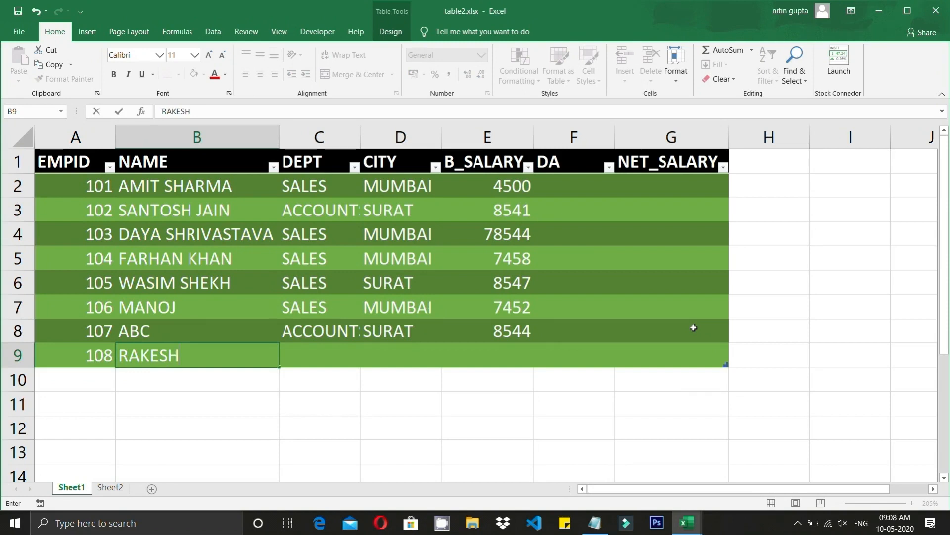
# - Set employee 108's DEPT to ACCOUNTS and CITY to SURAT, and append another blank row to the table
pyautogui.press('Tab')
pyautogui.write('A')
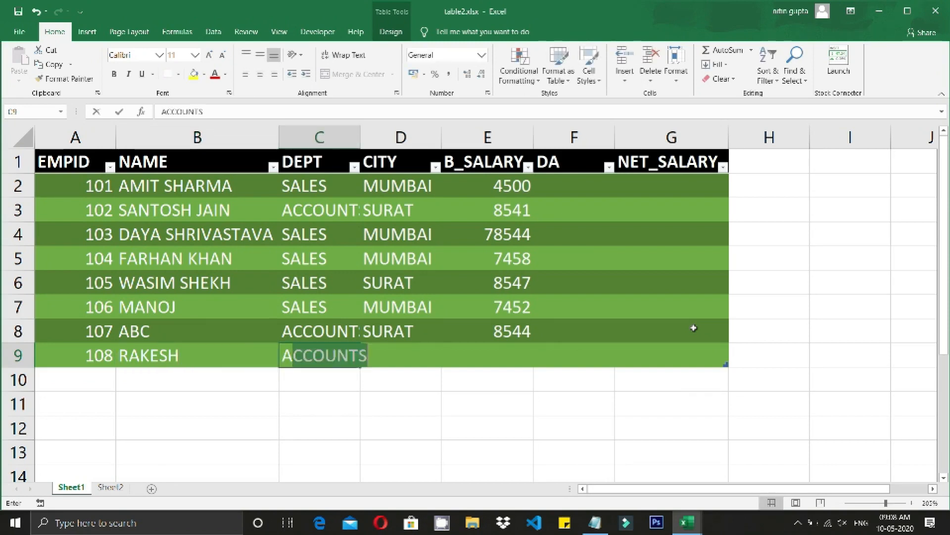
pyautogui.press('Tab')
pyautogui.write('SU')
pyautogui.press('Tab')
pyautogui.press('Tab')
pyautogui.press('Tab')
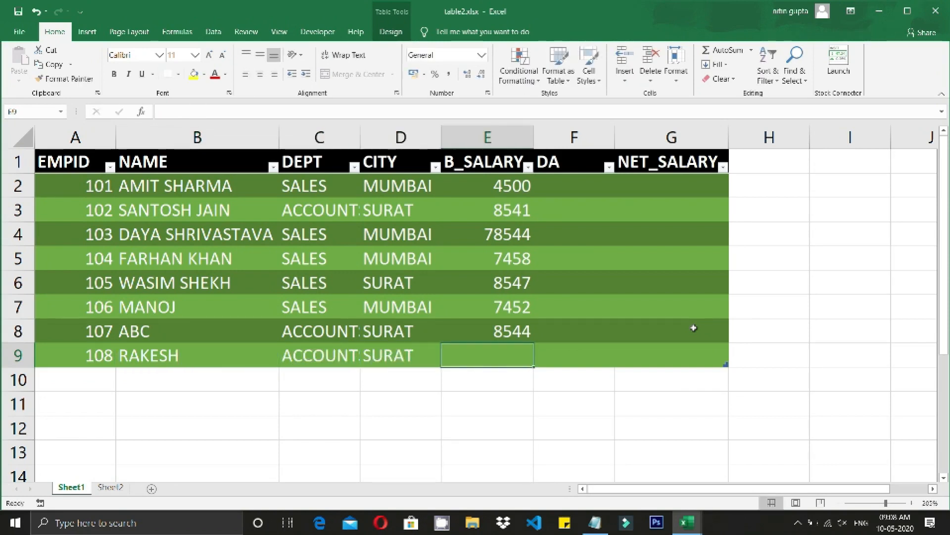
pyautogui.press('Tab')
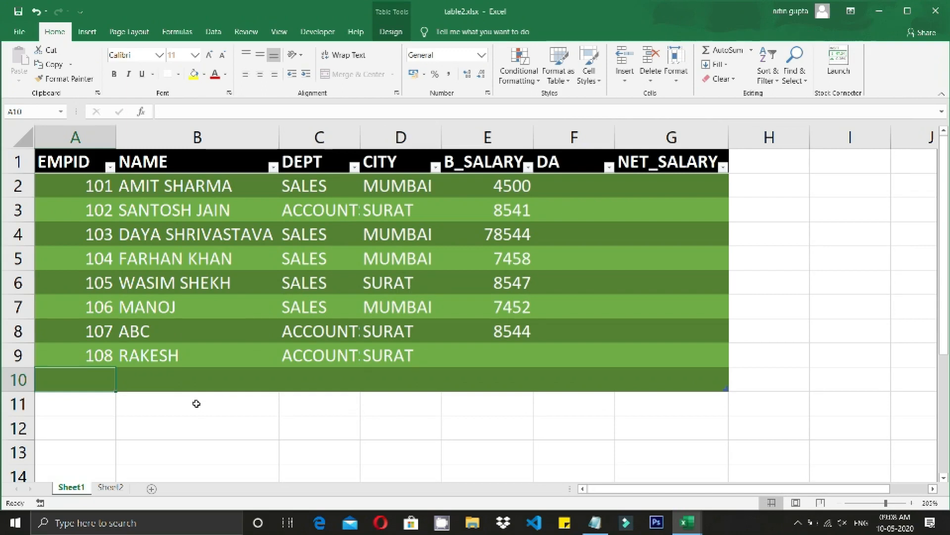
# - Enter 109 as the EMPID in row 10 of the Sheet1 table
pyautogui.write('109')
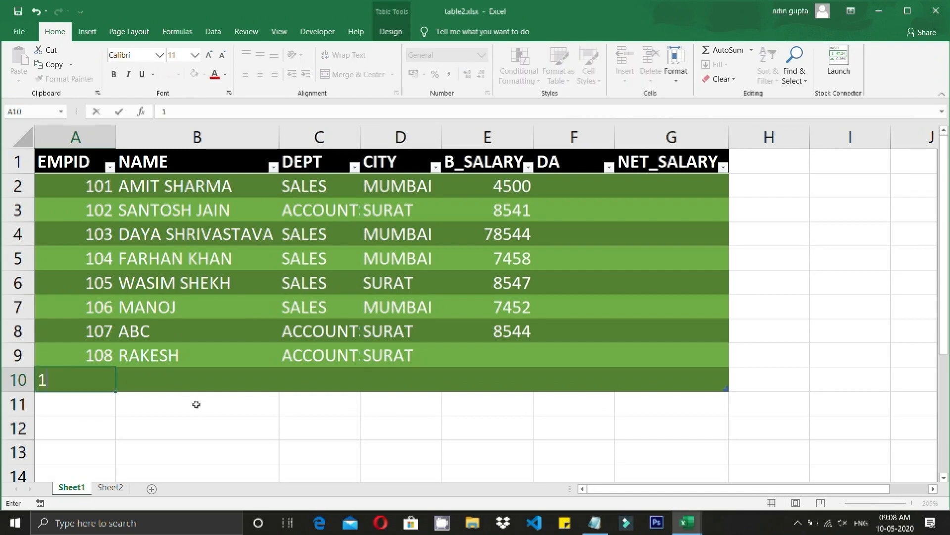
pyautogui.press('Tab')
pyautogui.press('Tab')
pyautogui.press('Tab')
pyautogui.press('Tab')
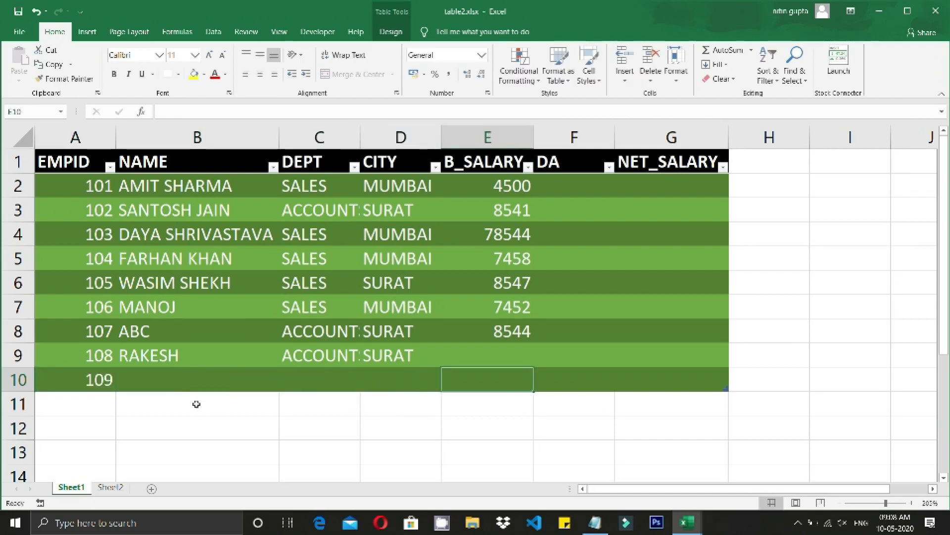
# - Switch to Sheet2 and enter 109 as the EMPID in cell A10
pyautogui.click(110, 487)
pyautogui.click(74, 342)
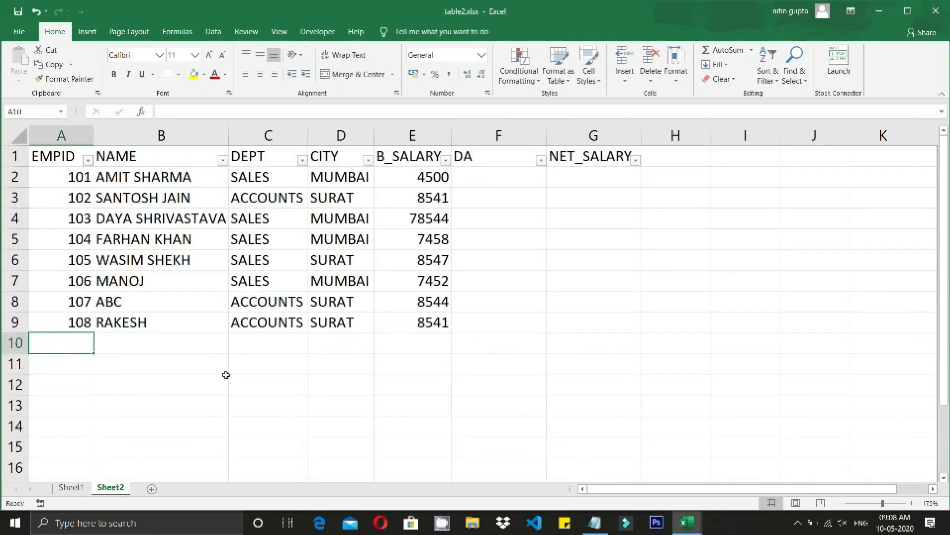
pyautogui.write('109')
pyautogui.press('Tab')
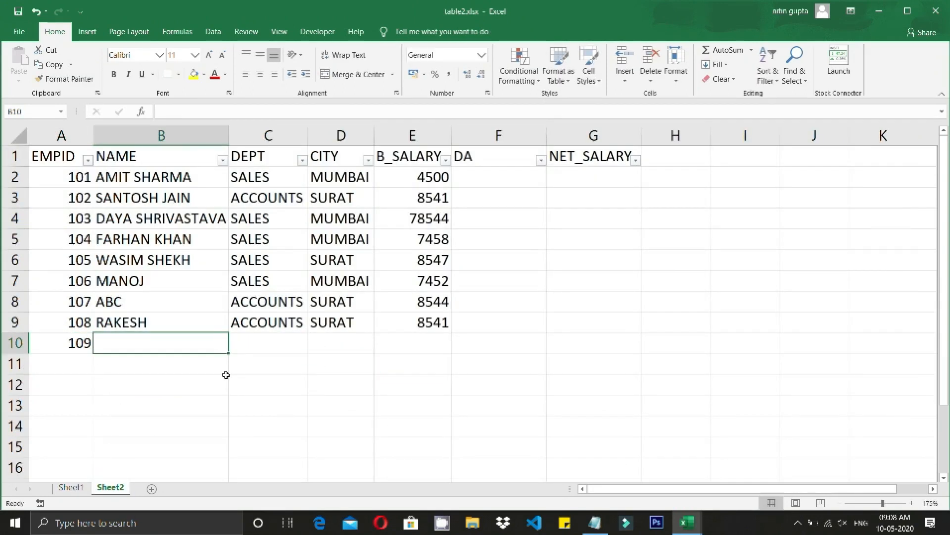
# - Complete row 10 with NAME A and DEPT ACCOUNTS, and add row 11 with EMPID 1010, NAME SS and DEPT ACCOUNTS
pyautogui.keyDown('ctrl'); pyautogui.scroll(1, 227, 377); pyautogui.keyUp('ctrl')
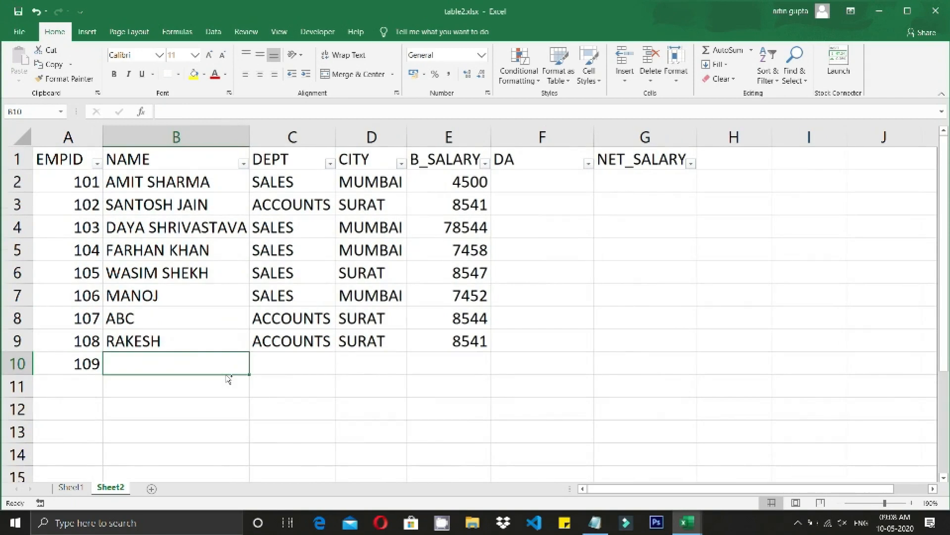
pyautogui.scroll(-1, 226, 375)
pyautogui.write('A')
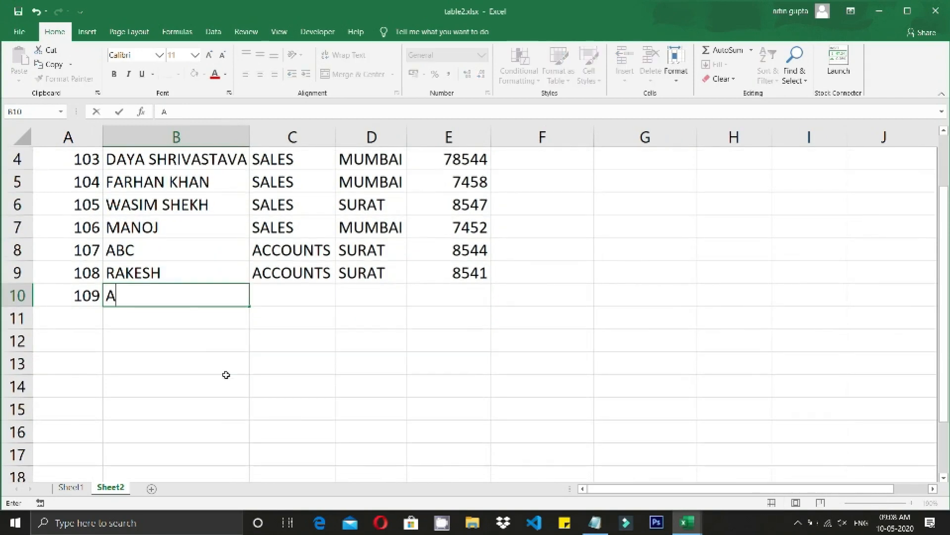
pyautogui.press('Tab')
pyautogui.write('ACCOUNTS')
pyautogui.press('Tab')
pyautogui.press('Tab')
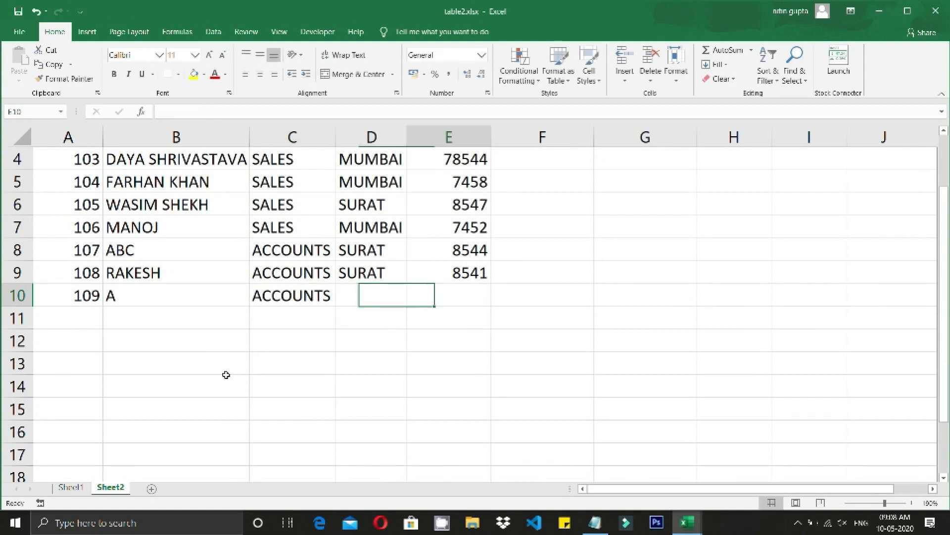
pyautogui.press('Tab')
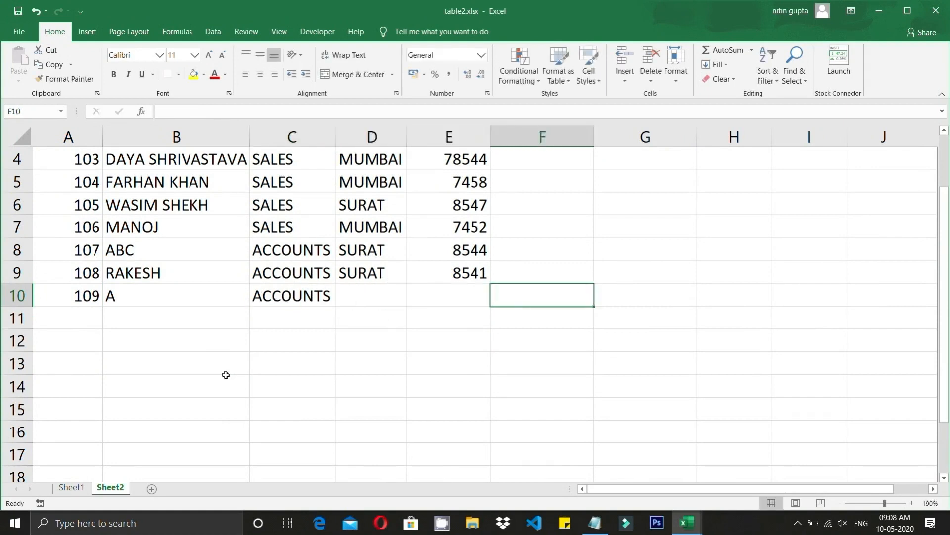
pyautogui.click(95, 320)
pyautogui.write('1010')
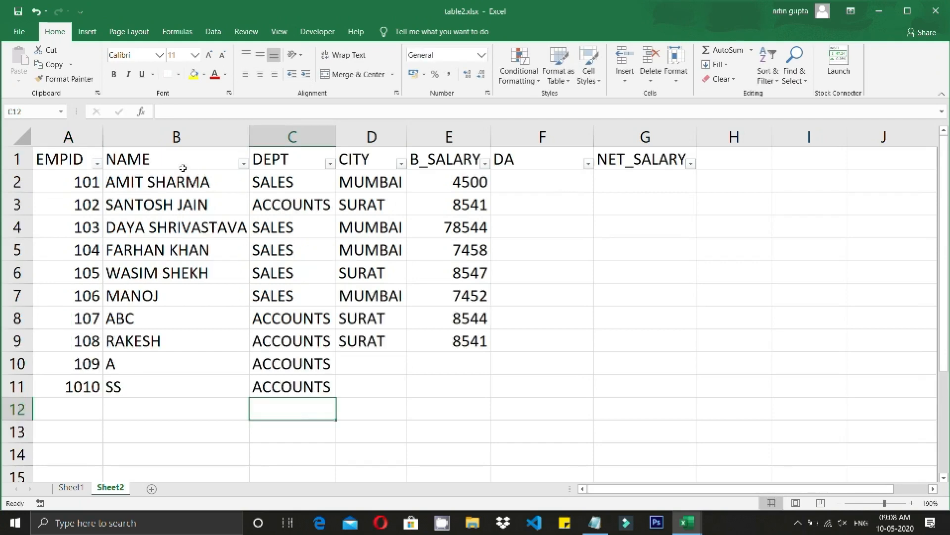
# - Turn off the filter on Sheet2's header row
pyautogui.click(165, 162)
pyautogui.click(214, 31)
pyautogui.click(420, 67)
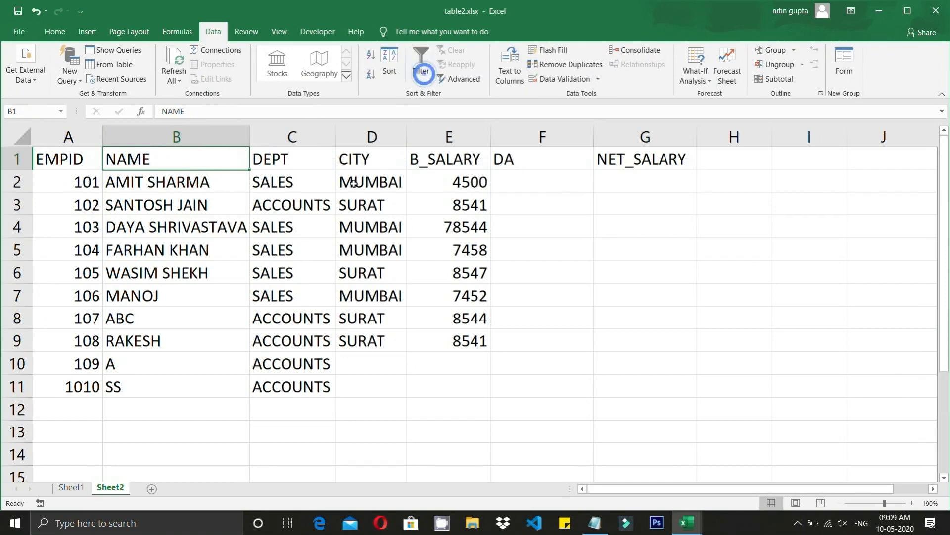
# - Move through Sheet2's rows beyond the data and back to check whether the header labels stay in view
pyautogui.click(180, 402)
pyautogui.press('Down')
pyautogui.press('Down')
pyautogui.press('Down')
pyautogui.press('Down')
pyautogui.press('Down')
pyautogui.press('Down')
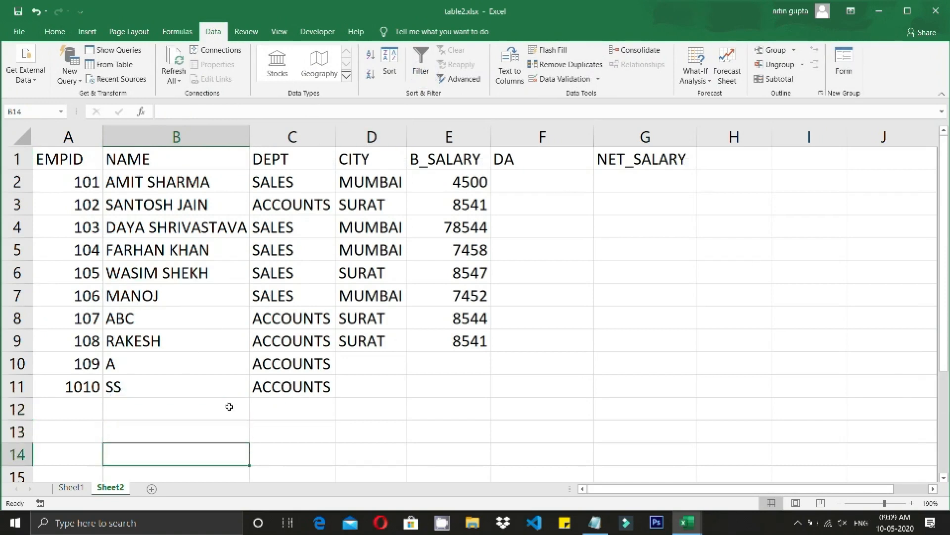
pyautogui.press('Left')
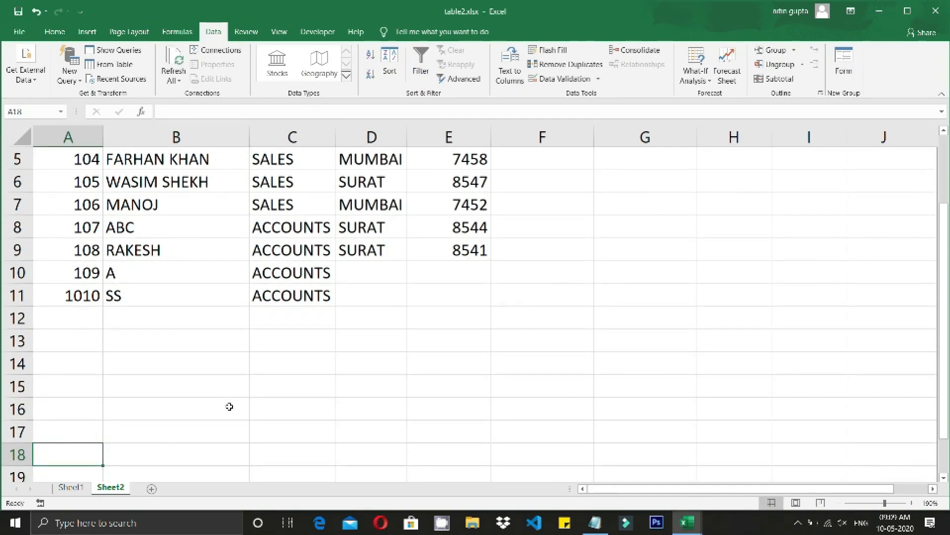
pyautogui.press('Up')
pyautogui.press('Up')
pyautogui.press('Up')
pyautogui.press('Up')
pyautogui.press('Up')
pyautogui.press('Up')
pyautogui.press('Up')
pyautogui.press('Up')
pyautogui.press('Up')
pyautogui.press('Up')
pyautogui.press('Up')
pyautogui.press('Up')
pyautogui.press('Up')
pyautogui.press('Up')
pyautogui.press('Up')
pyautogui.press('Up')
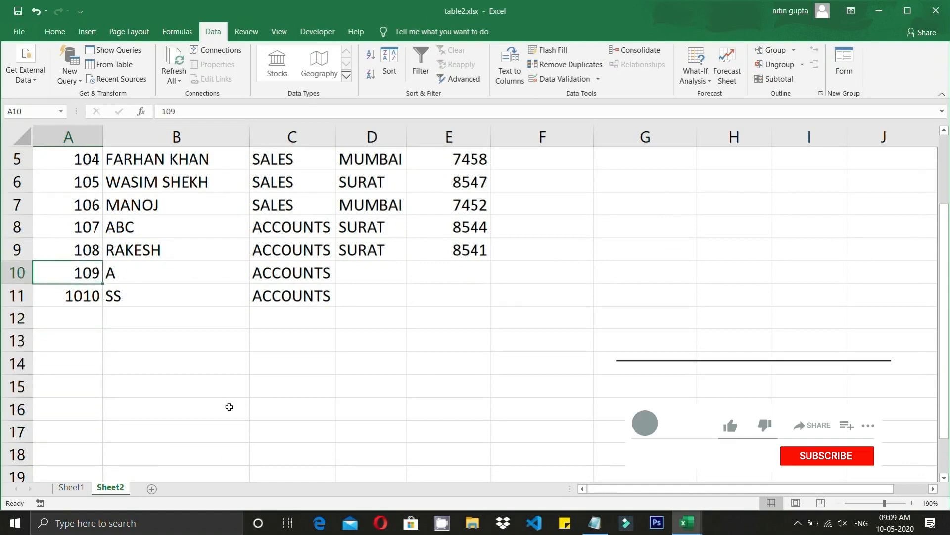
pyautogui.press('Down')
pyautogui.press('Down')
pyautogui.press('Down')
pyautogui.press('Down')
pyautogui.press('Down')
pyautogui.press('Down')
pyautogui.press('Down')
pyautogui.press('Down')
pyautogui.press('Down')
pyautogui.press('Down')
pyautogui.press('Down')
pyautogui.press('Down')
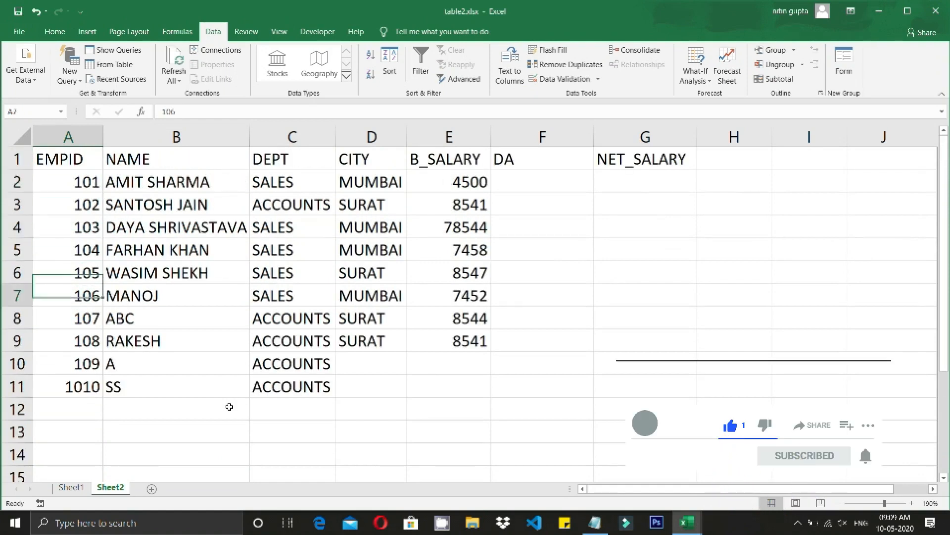
pyautogui.press('Up')
pyautogui.press('Up')
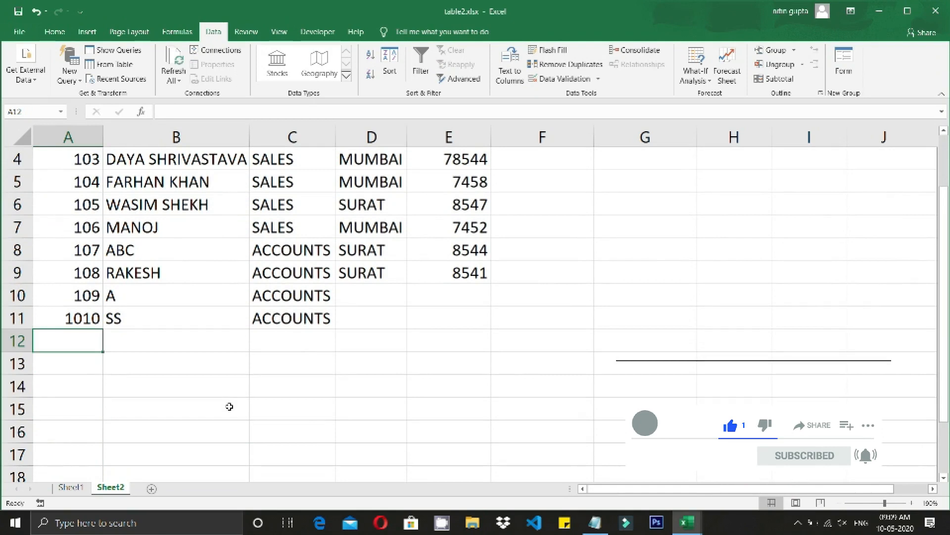
pyautogui.press('Right')
pyautogui.press('Right')
pyautogui.press('Right')
pyautogui.press('Left')
pyautogui.press('Up')
pyautogui.press('Up')
pyautogui.press('Up')
pyautogui.press('Up')
pyautogui.press('Up')
pyautogui.press('Up')
pyautogui.press('Up')
pyautogui.press('Up')
pyautogui.press('Up')
pyautogui.press('Up')
pyautogui.press('Up')
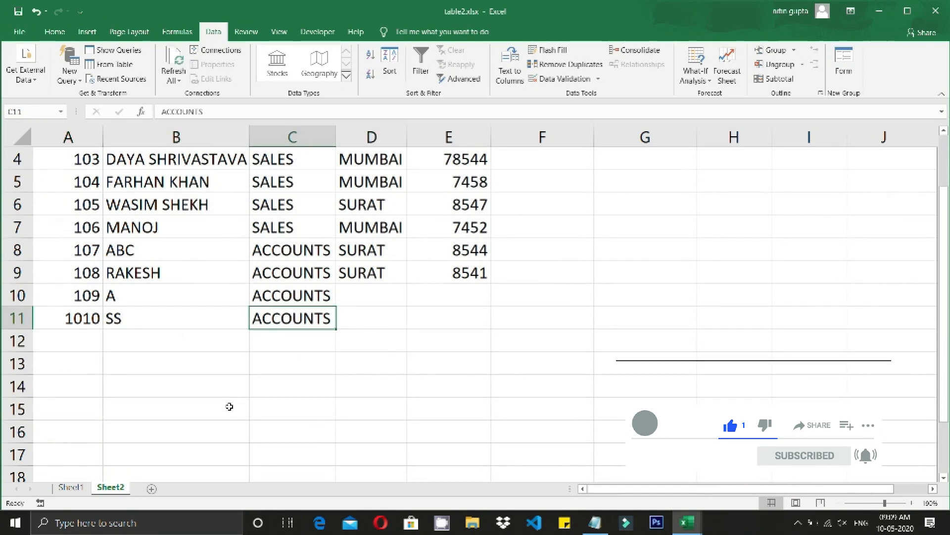
pyautogui.press('Left')
pyautogui.press('Left')
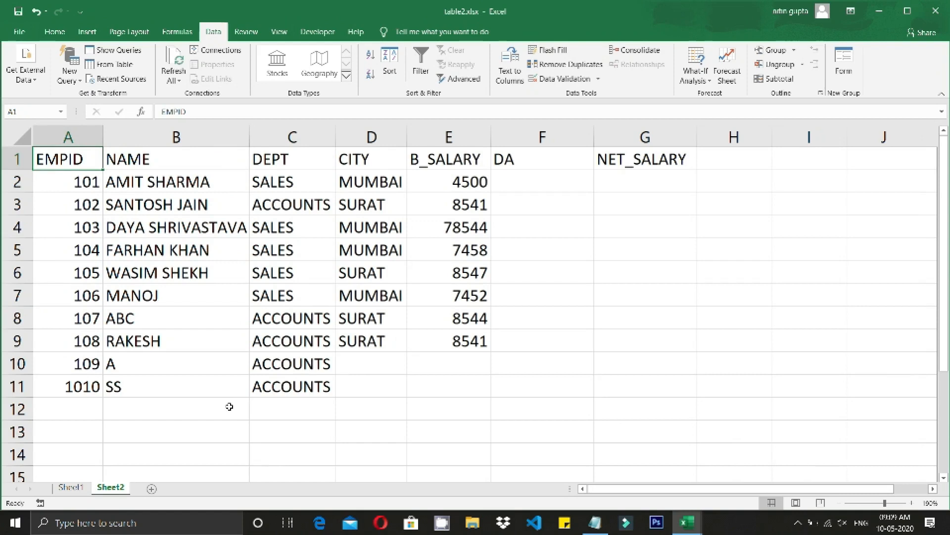
# - Switch to Sheet1 and enter EMPIDs 1010, 1011, 1012 and 1013 in the rows directly below the table
pyautogui.click(70, 487)
pyautogui.click(89, 402)
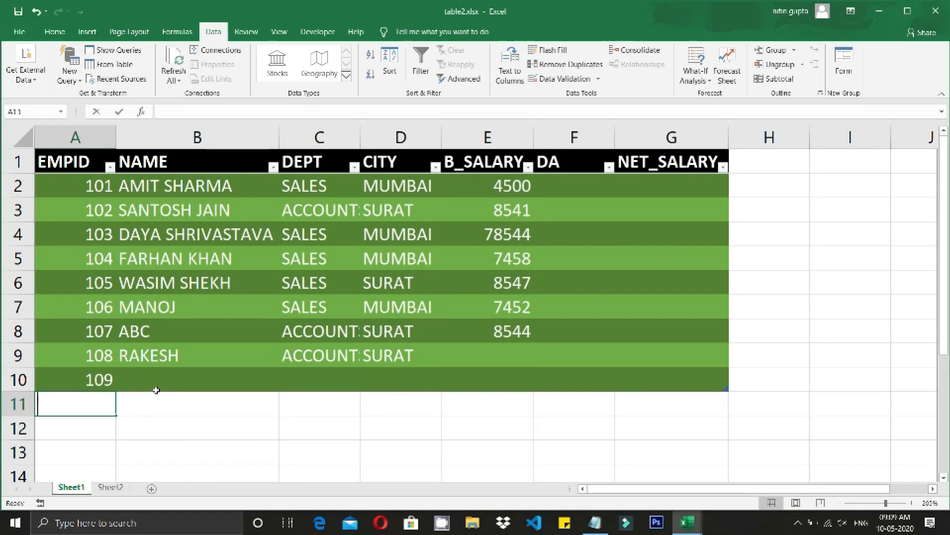
pyautogui.write('1010')
pyautogui.press('Return')
pyautogui.write('1011')
pyautogui.press('Return')
pyautogui.write('1012')
pyautogui.press('Return')
pyautogui.write('1013')
pyautogui.press('Return')
# - Move below the Sheet1 table and back through its rows to check how the header labels behave while scrolling
pyautogui.press('Return')
pyautogui.press('Return')
pyautogui.press('Return')
pyautogui.press('Return')
pyautogui.press('Return')
pyautogui.press('Up')
pyautogui.press('Up')
pyautogui.press('Up')
pyautogui.press('Up')
pyautogui.press('Up')
pyautogui.press('Up')
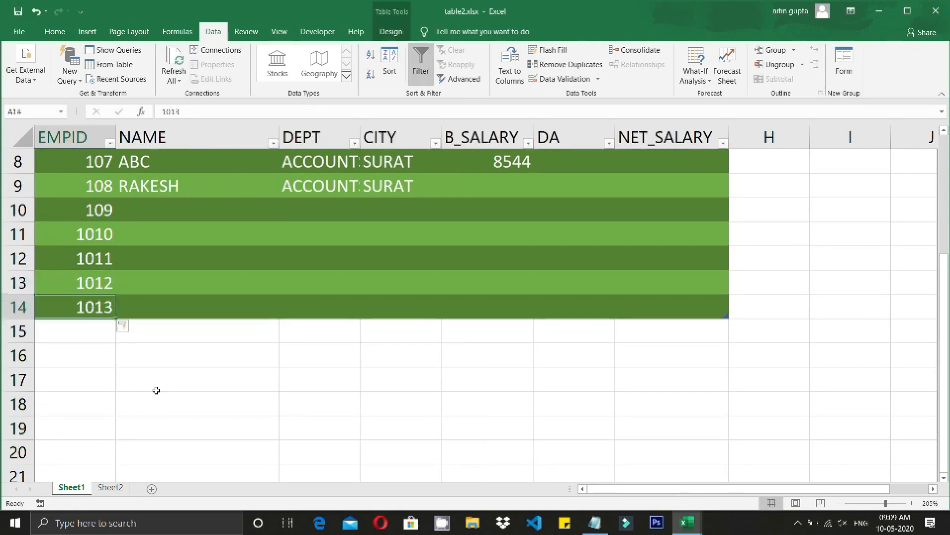
pyautogui.press('Down')
pyautogui.press('Up')
pyautogui.press('Right')
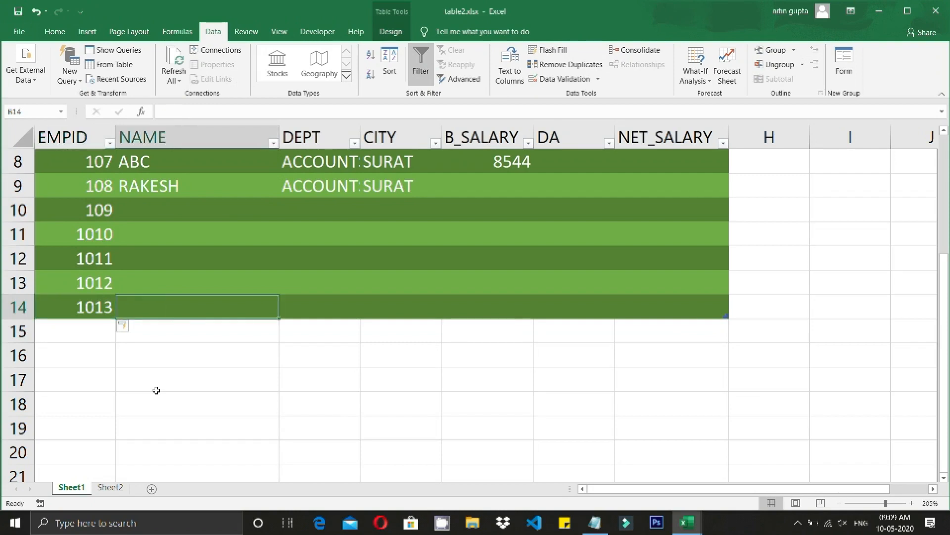
pyautogui.press('Up')
pyautogui.press('Up')
pyautogui.press('Up')
pyautogui.press('Up')
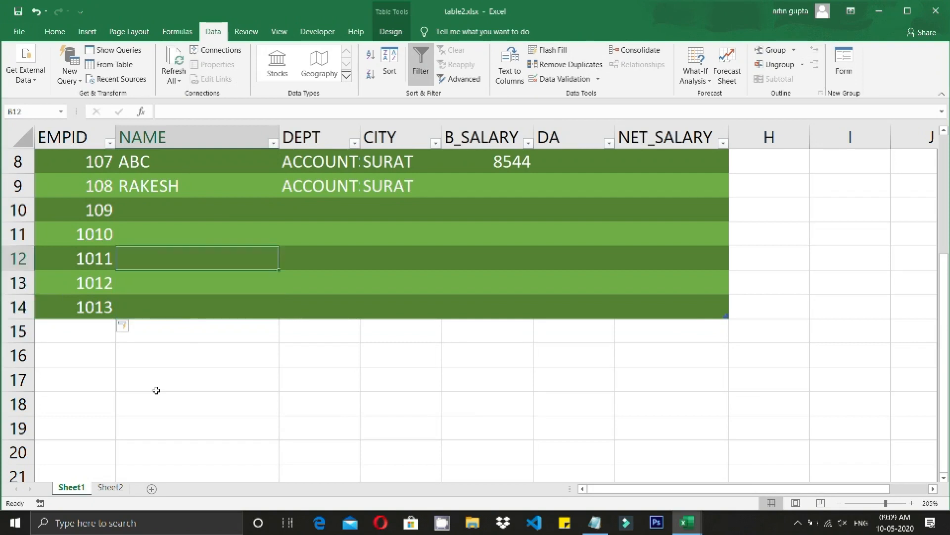
pyautogui.press('Up')
pyautogui.press('Up')
pyautogui.press('Up')
pyautogui.press('Up')
pyautogui.press('Up')
pyautogui.press('Up')
pyautogui.press('Up')
pyautogui.press('Up')
pyautogui.press('Up')
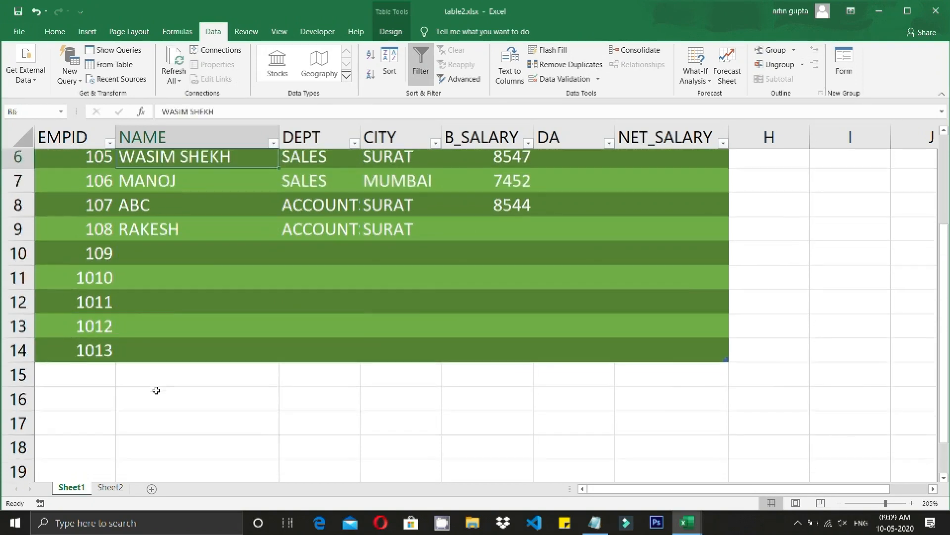
pyautogui.press('Down')
pyautogui.press('Down')
pyautogui.press('Down')
pyautogui.press('Down')
pyautogui.press('Down')
pyautogui.press('Down')
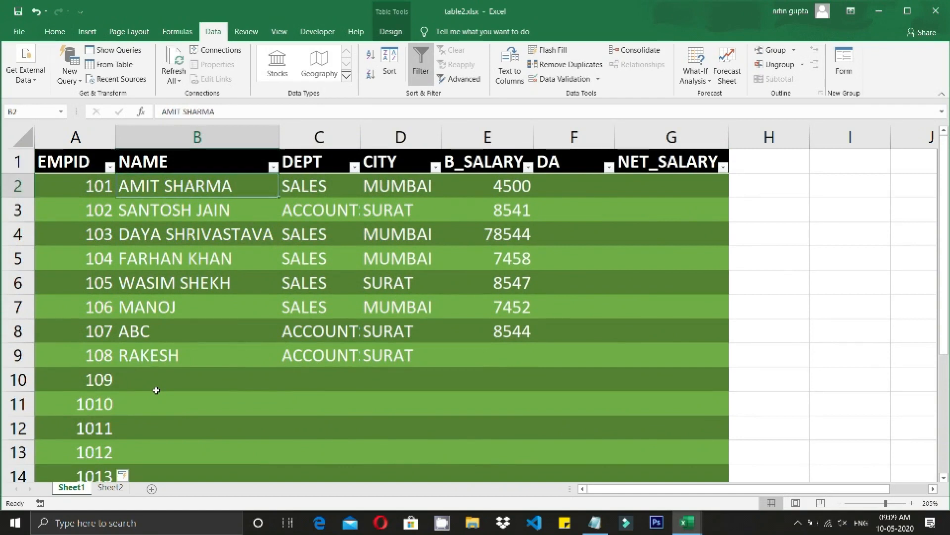
pyautogui.press('Down')
pyautogui.press('Down')
pyautogui.press('Down')
pyautogui.press('Down')
pyautogui.press('Down')
pyautogui.press('Down')
pyautogui.press('Down')
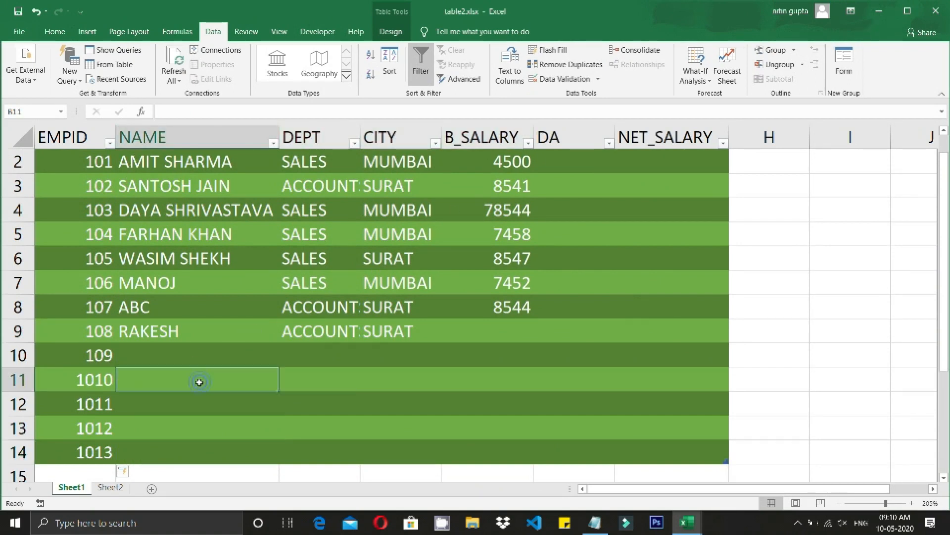
# - Append a blank row to the Sheet1 table by moving past the last cell of row 14
pyautogui.click(164, 455)
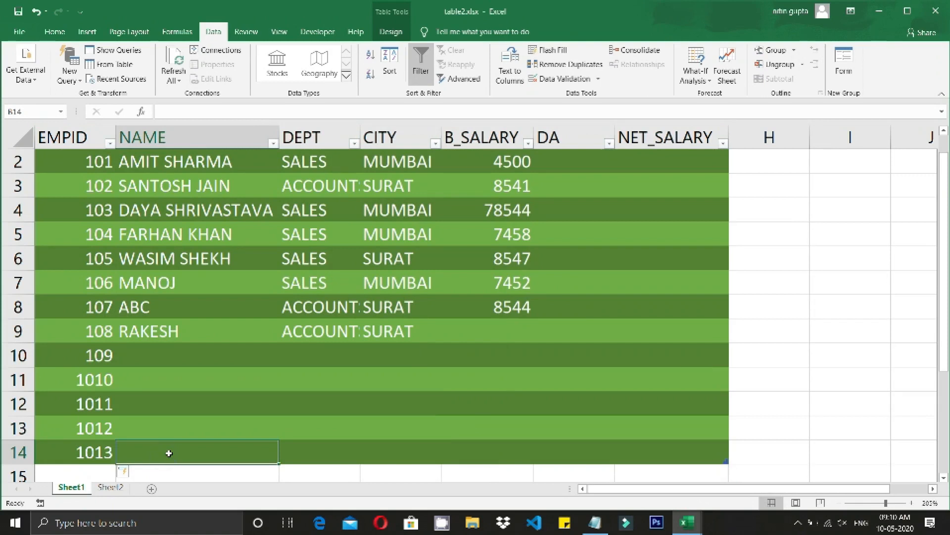
pyautogui.press('Tab')
pyautogui.press('Tab')
pyautogui.press('Tab')
pyautogui.press('Tab')
pyautogui.press('Tab')
pyautogui.press('Tab')
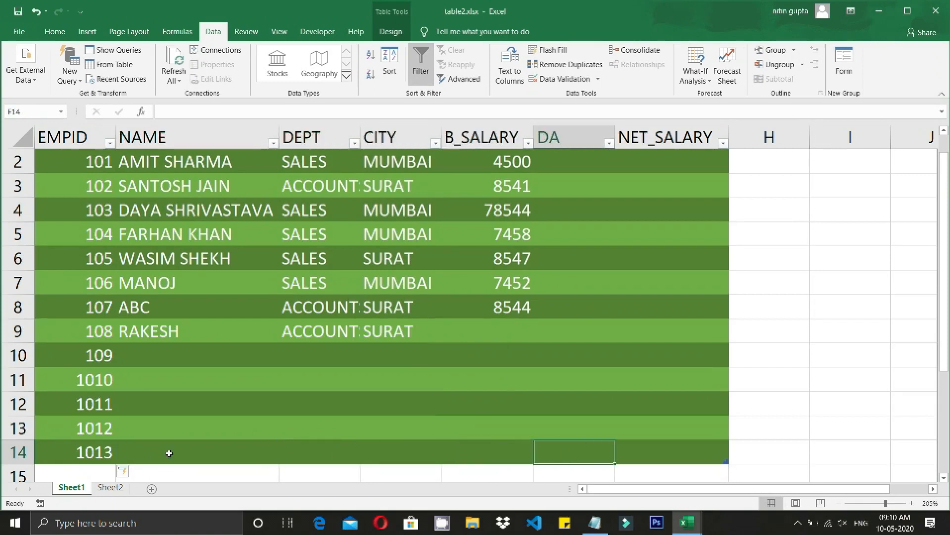
pyautogui.press('Tab')
pyautogui.press('Tab')
pyautogui.press('Tab')
pyautogui.press('Tab')
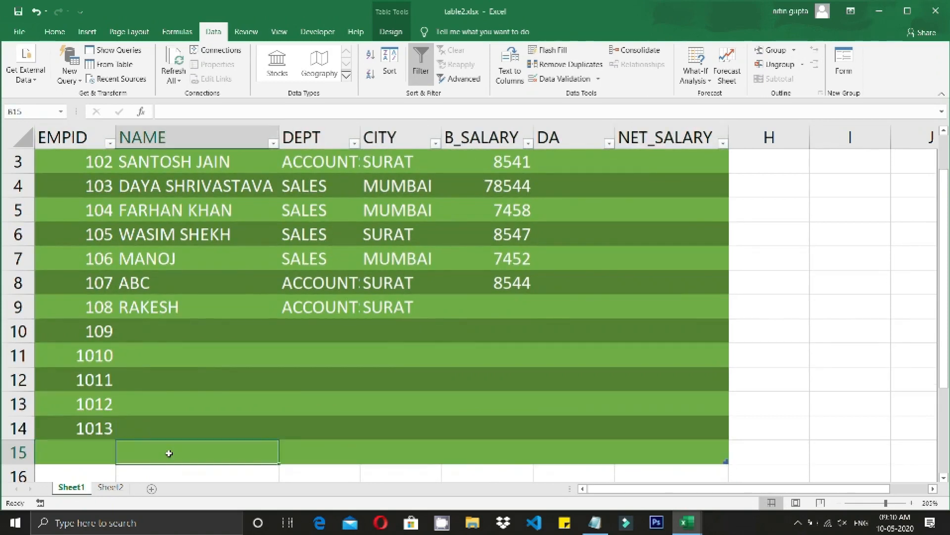
pyautogui.press('Tab')
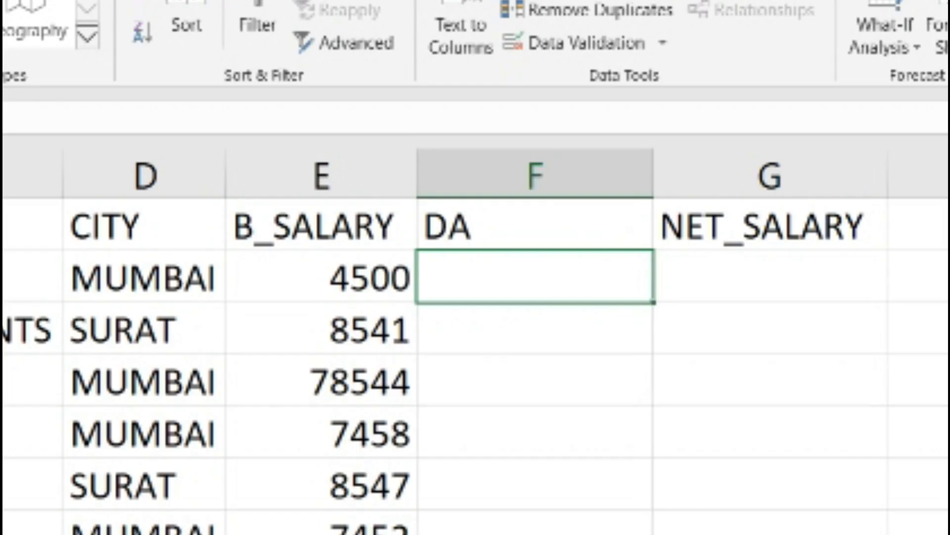
# - Enter the formula =E2*10% in DA cell F2 of Sheet2's plain range
pyautogui.write('=')
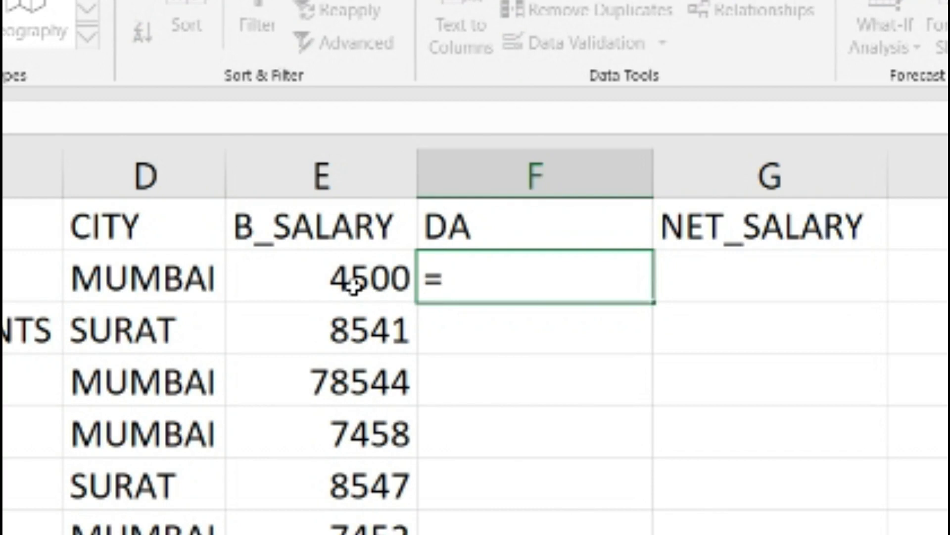
pyautogui.write('E2')
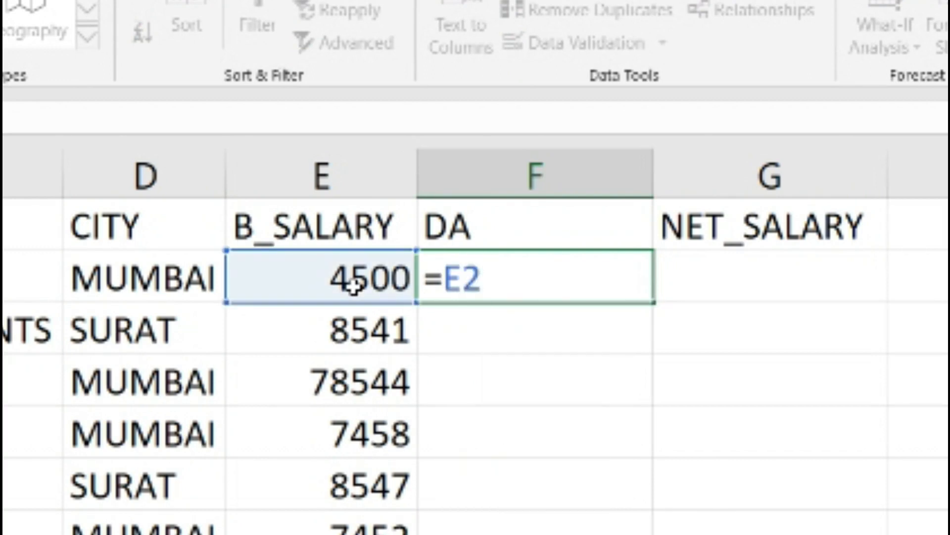
pyautogui.write('*10')
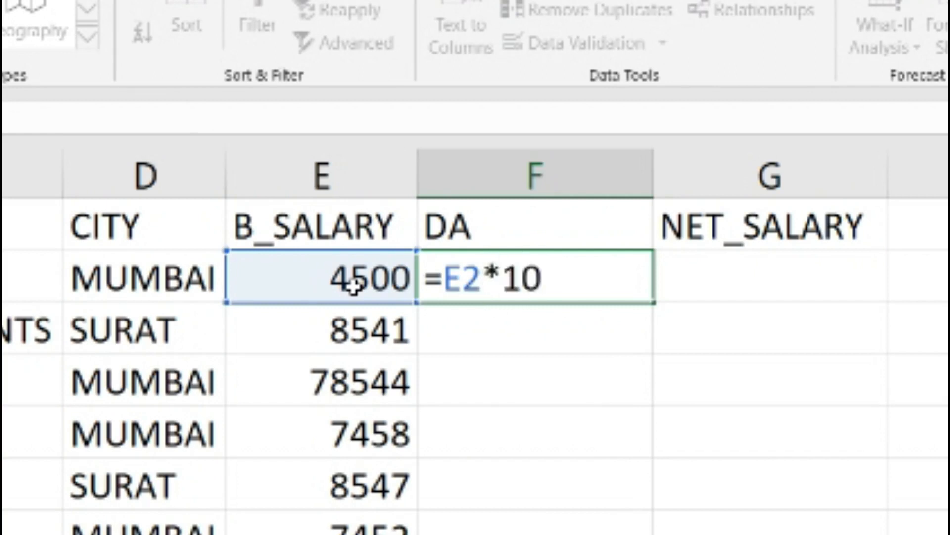
pyautogui.write('$')
pyautogui.press('BackSpace')
pyautogui.write('%')
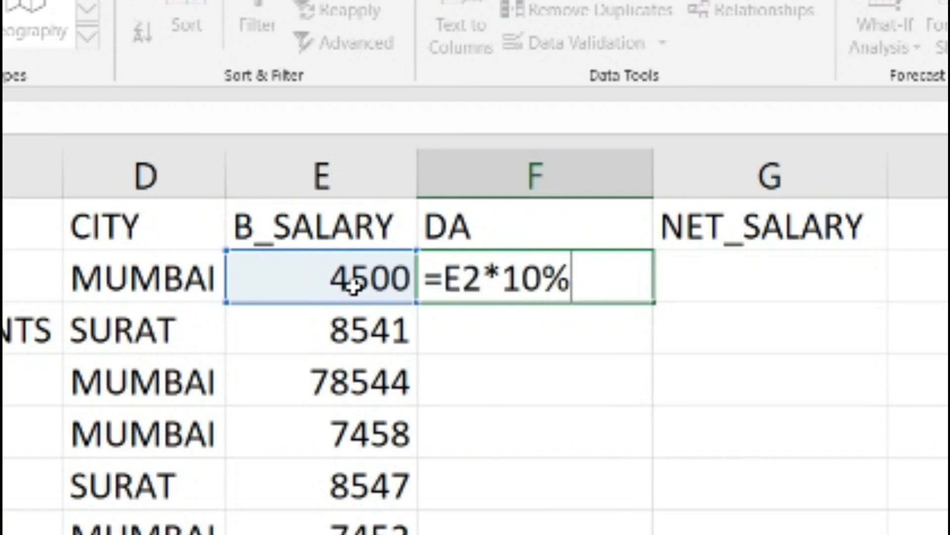
pyautogui.press('Return')
# - Open the formula in Sheet2's DA cell F2 for editing and examine its E2 cell reference
pyautogui.click(498, 280)
pyautogui.doubleClick(500, 277)
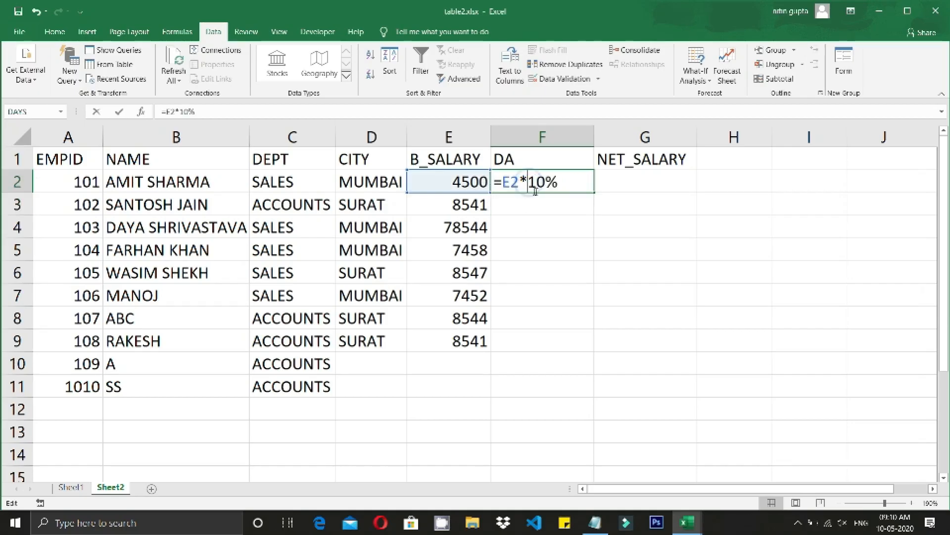
pyautogui.press('Left')
pyautogui.press('Left')
pyautogui.hotkey('shift', 'Left')
pyautogui.moveTo(514, 182); pyautogui.dragTo(519, 182)
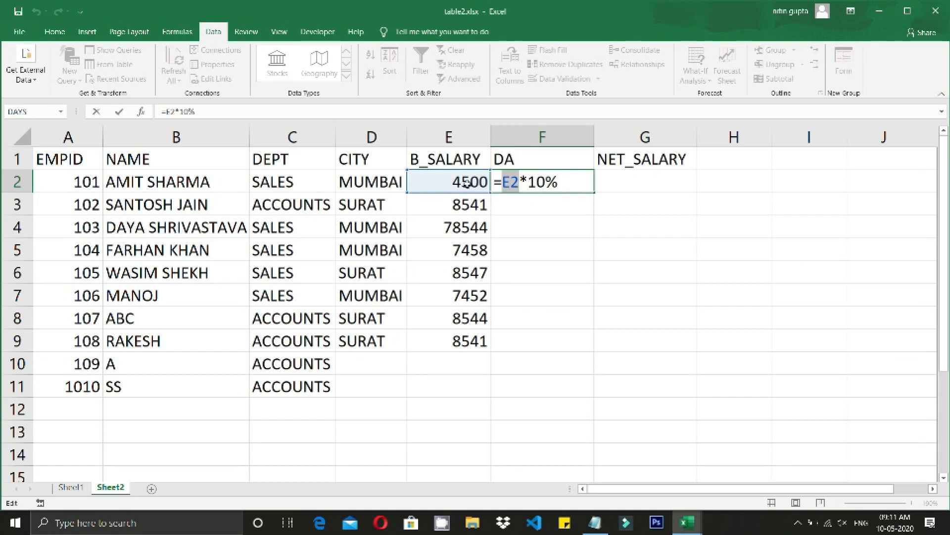
pyautogui.click(515, 227)
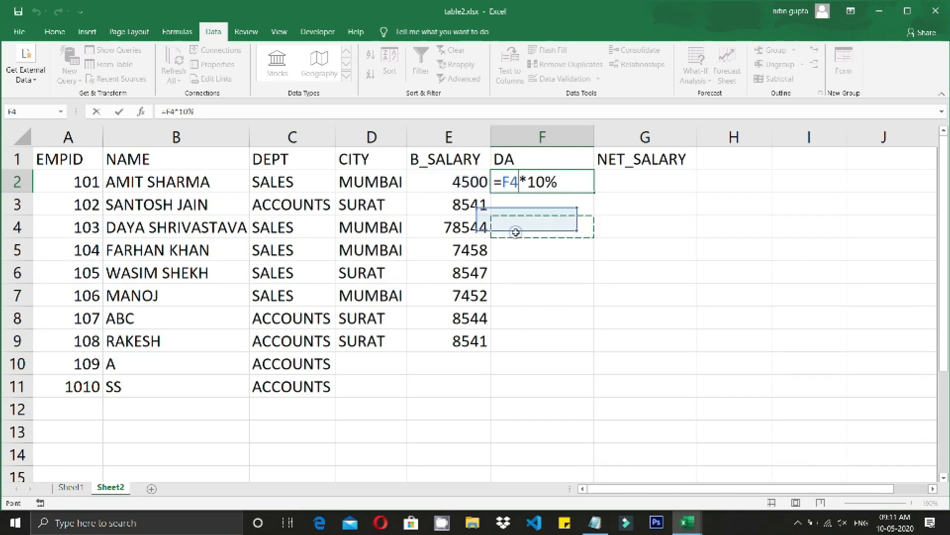
pyautogui.press('Return')
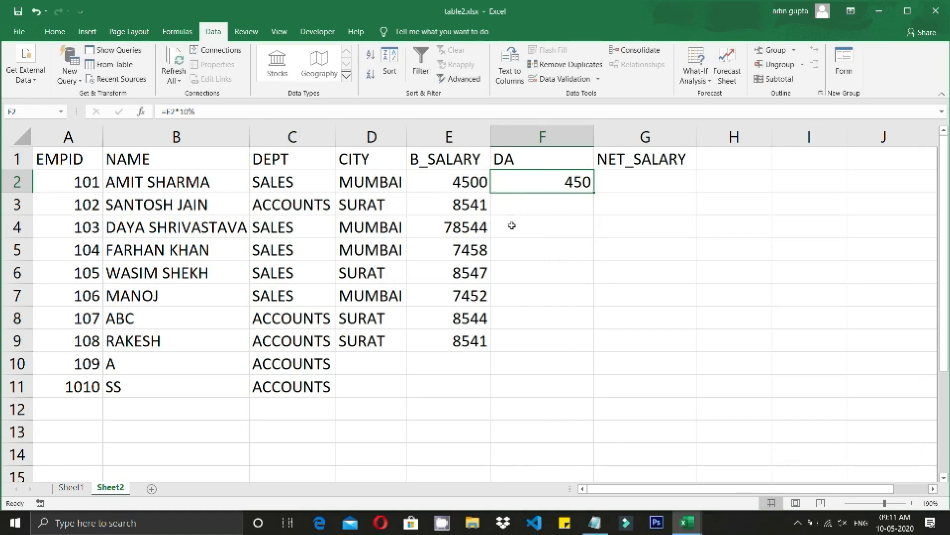
# - Highlight the B_SALARY cells E2:E11 in Sheet2, return to E2 and show the defined-name commands
pyautogui.moveTo(456, 181); pyautogui.dragTo(460, 393)
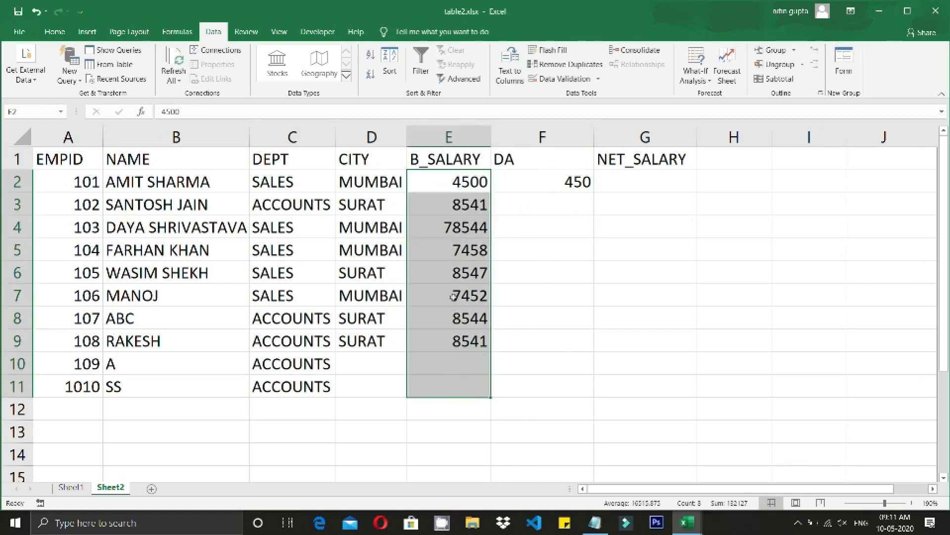
pyautogui.click(450, 183)
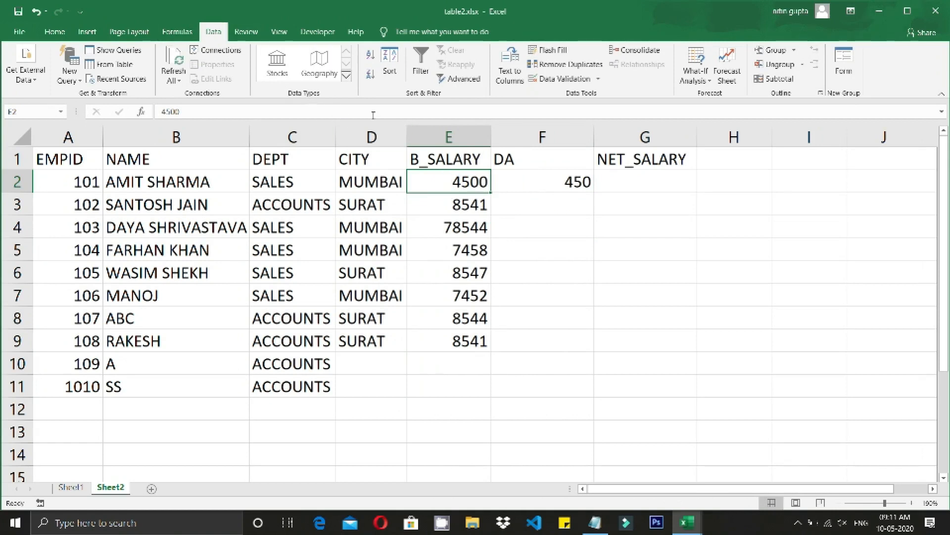
pyautogui.click(177, 32)
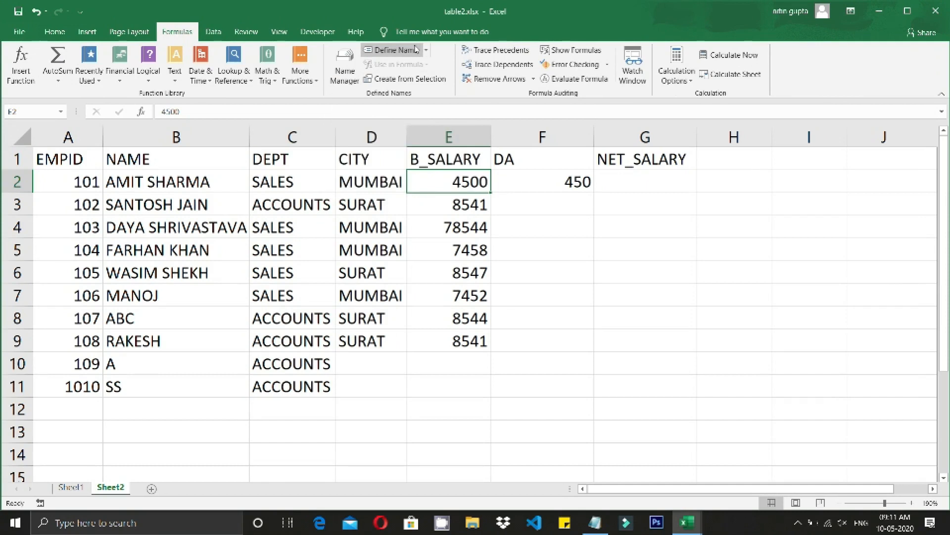
# - Switch to Sheet1 and start a formula in DA cell F2 of the table
pyautogui.click(78, 486)
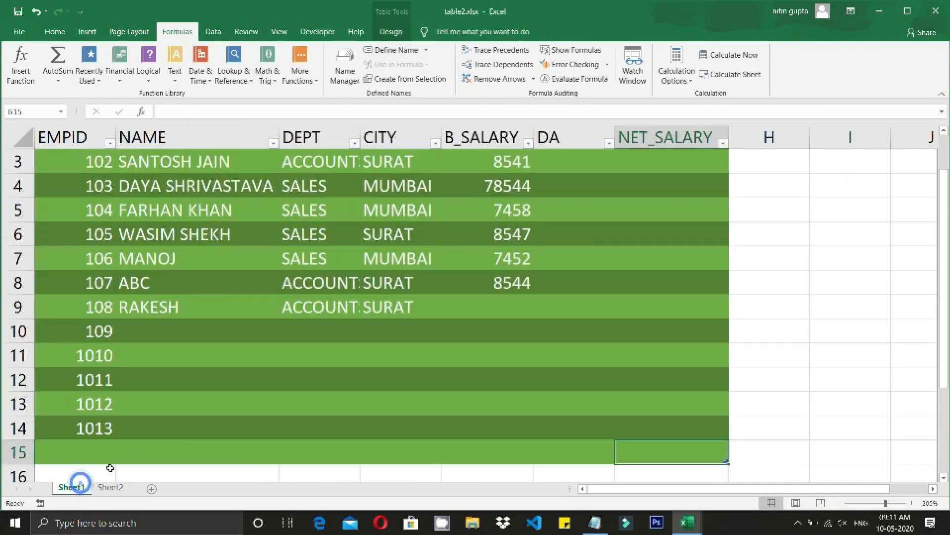
pyautogui.click(349, 340)
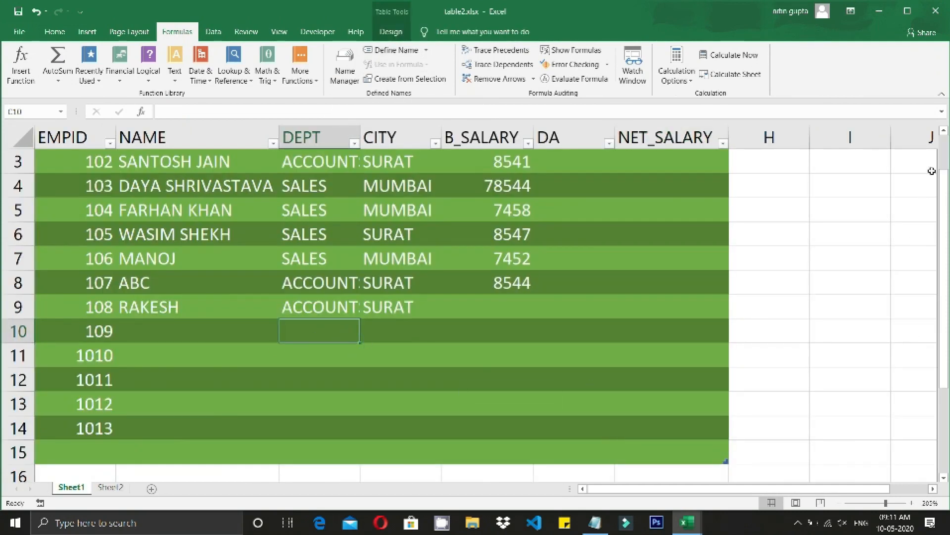
pyautogui.scroll(1, 624, 174)
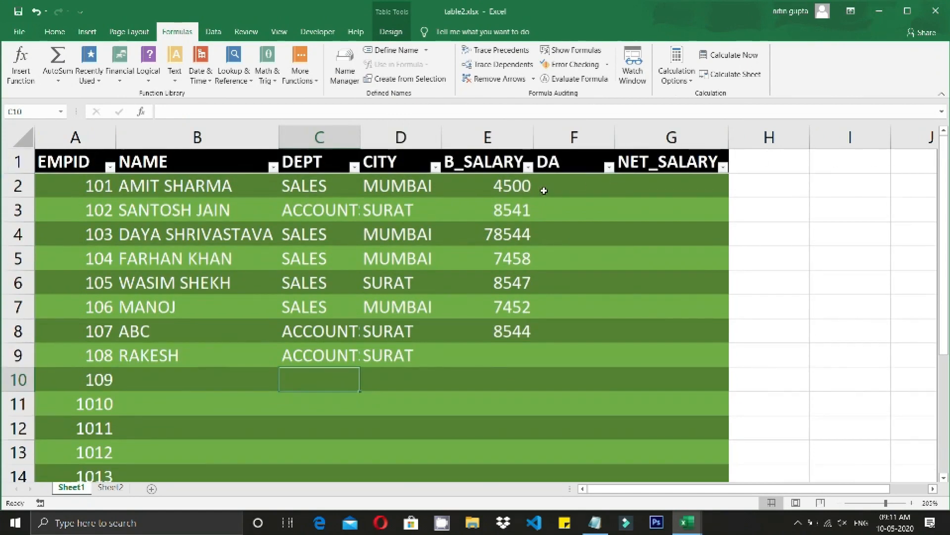
pyautogui.click(497, 187)
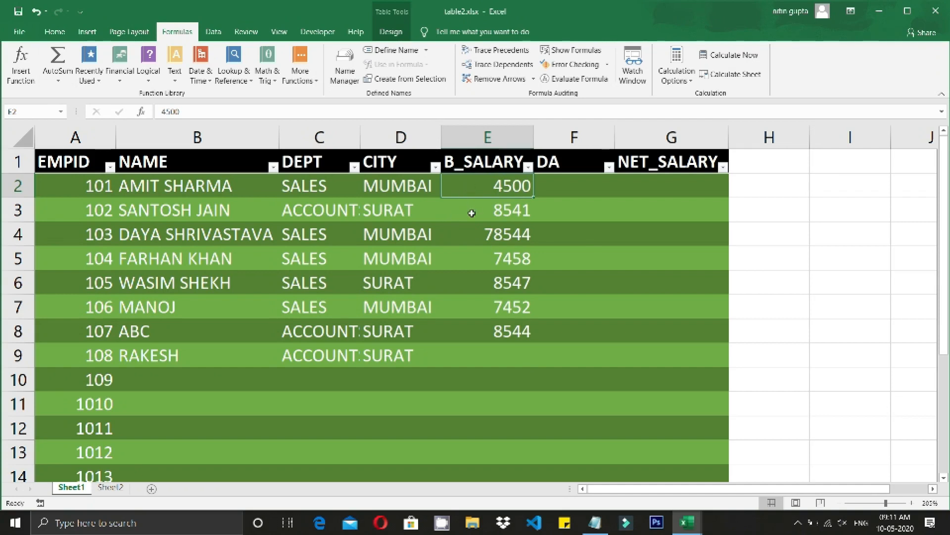
pyautogui.click(583, 193)
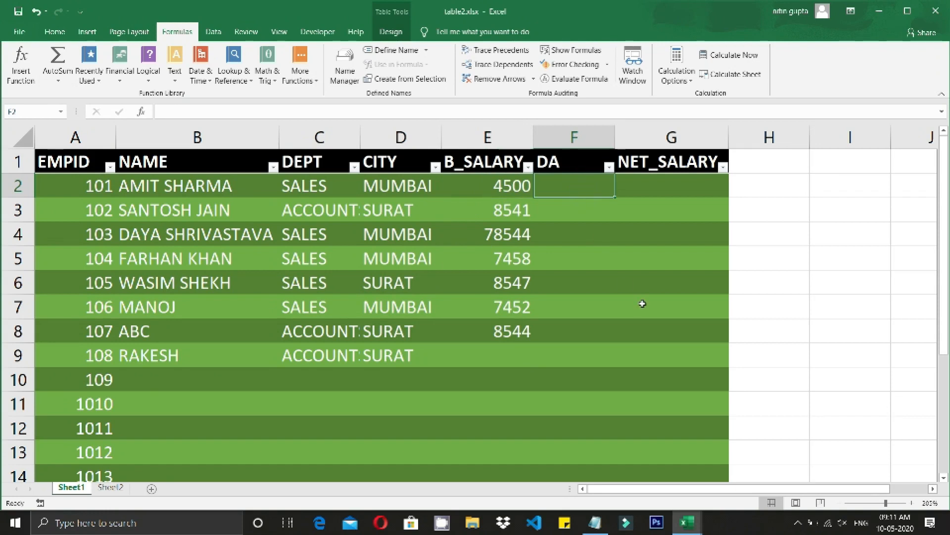
pyautogui.write('=')
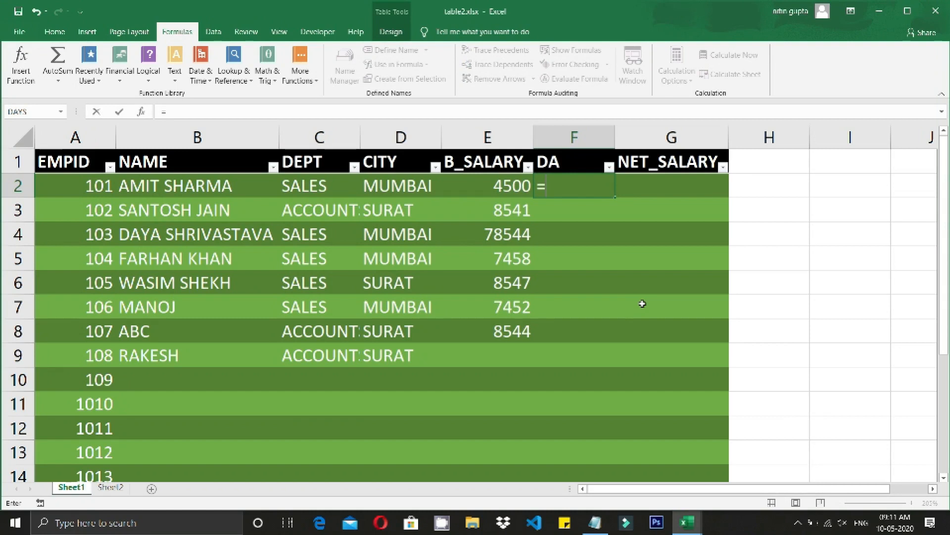
pyautogui.write('E2')
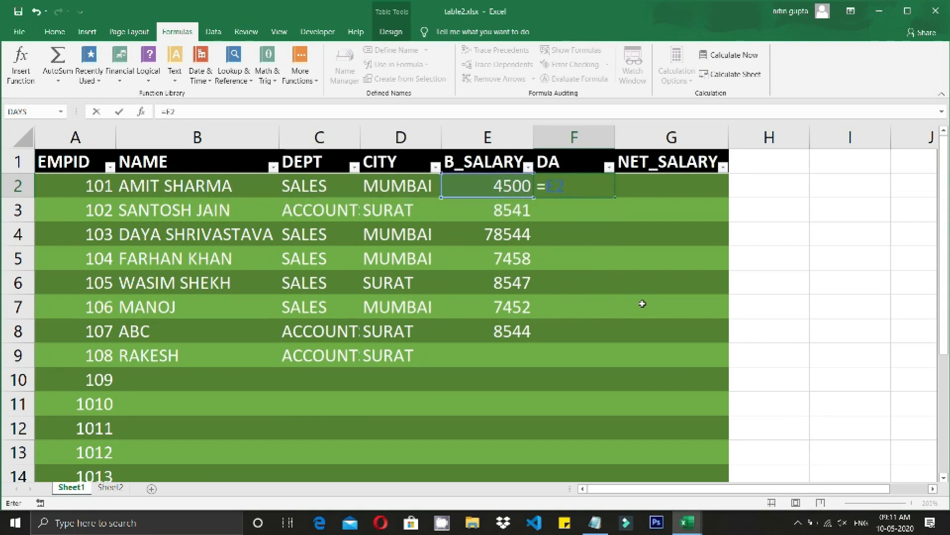
pyautogui.press('BackSpace')
pyautogui.press('BackSpace')
pyautogui.write('E')
pyautogui.press('BackSpace')
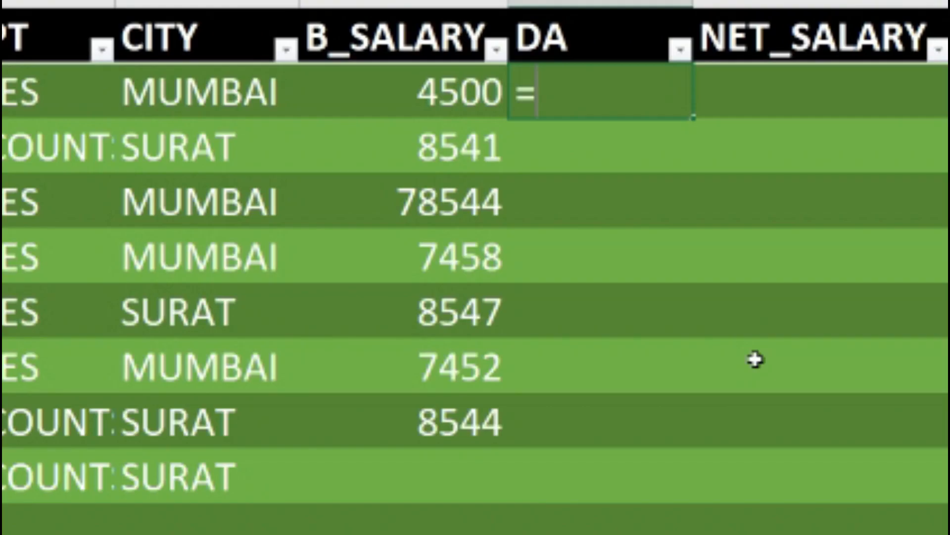
# - Complete the Sheet1 table's F2 formula as =[@[B_SALARY]]*10%, using this row's B_SALARY column reference
pyautogui.write('[')
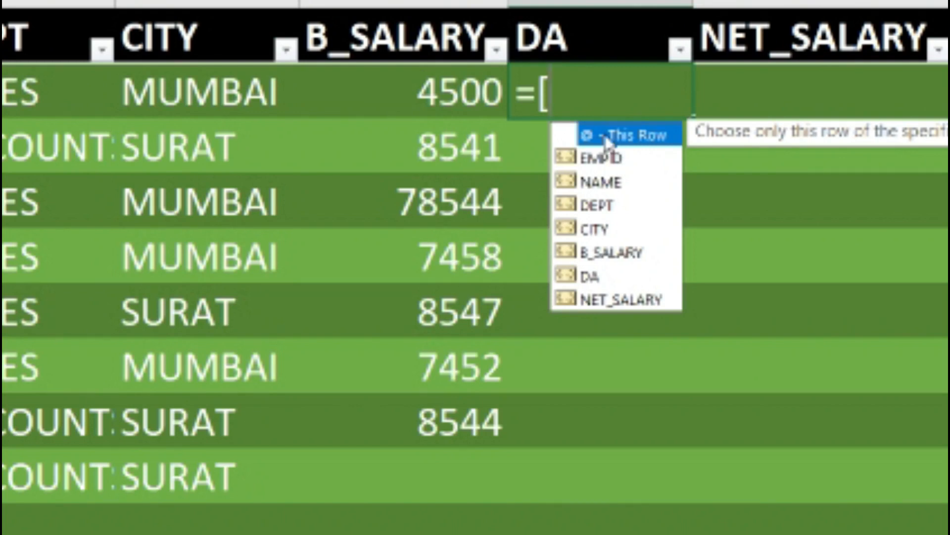
pyautogui.doubleClick(606, 138)
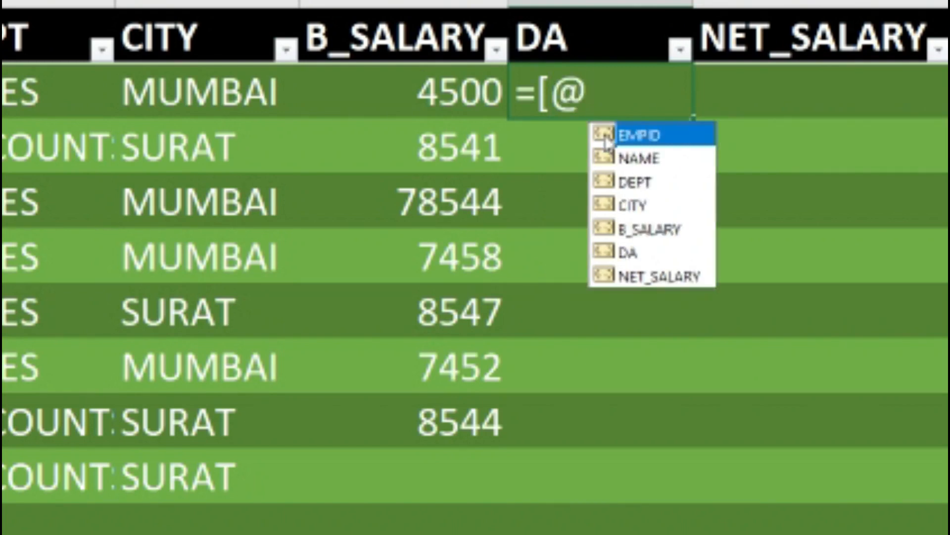
pyautogui.press('Down')
pyautogui.press('Down')
pyautogui.press('Down')
pyautogui.press('Down')
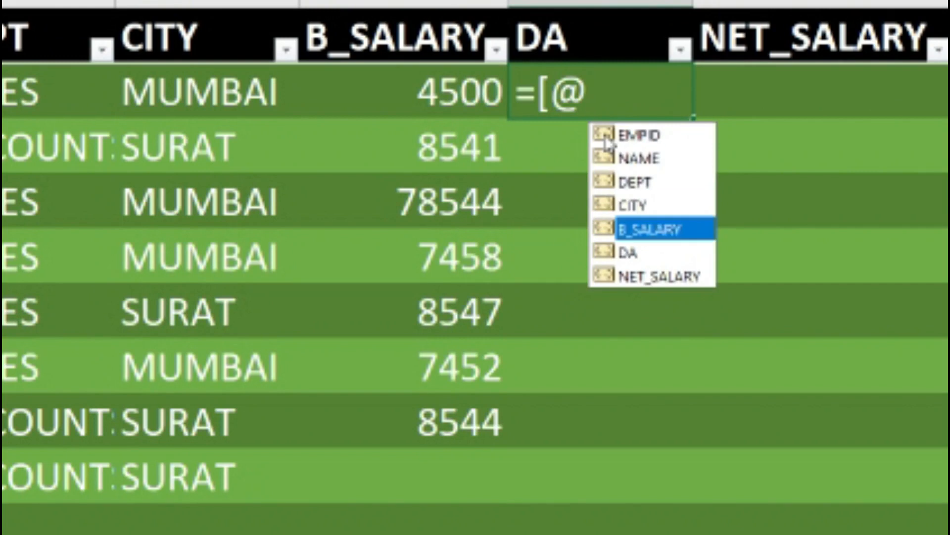
pyautogui.press('Tab')
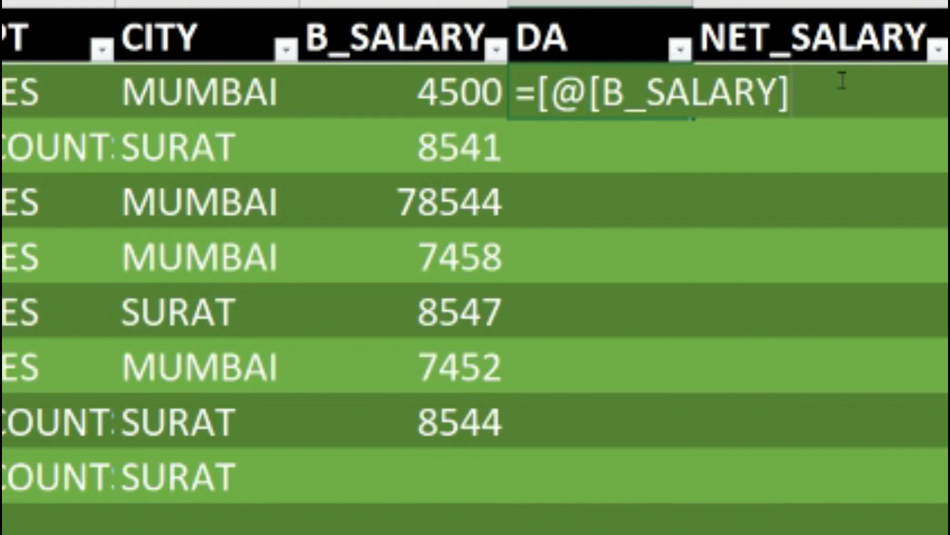
pyautogui.write(']')
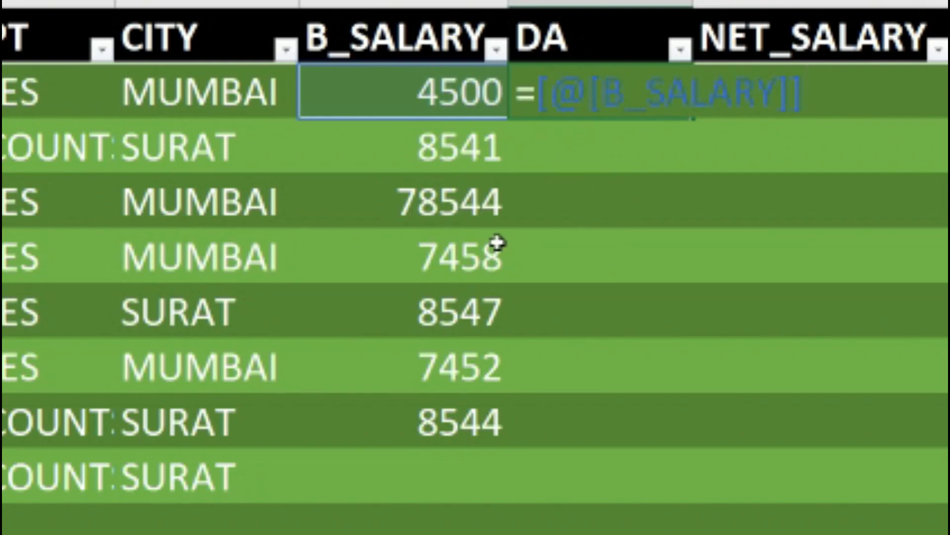
pyautogui.write('*10')
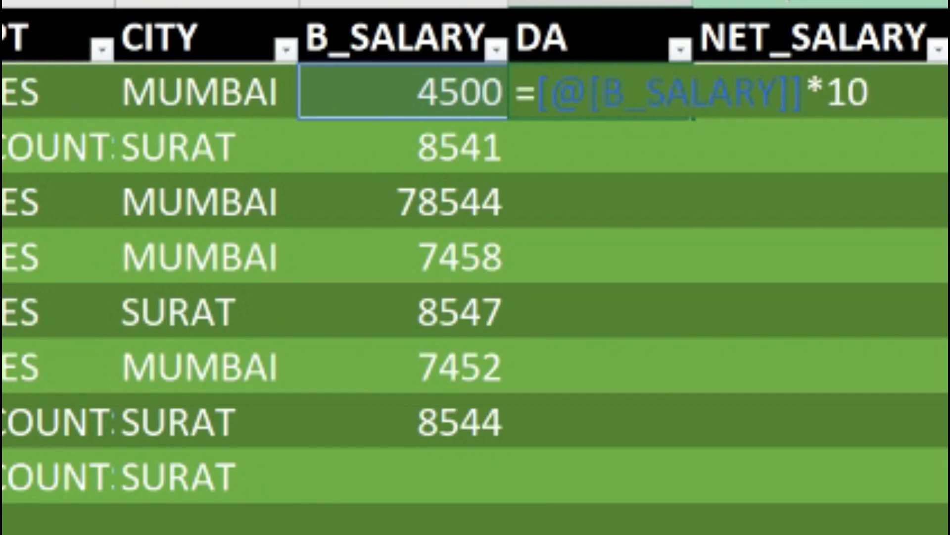
pyautogui.write('%')
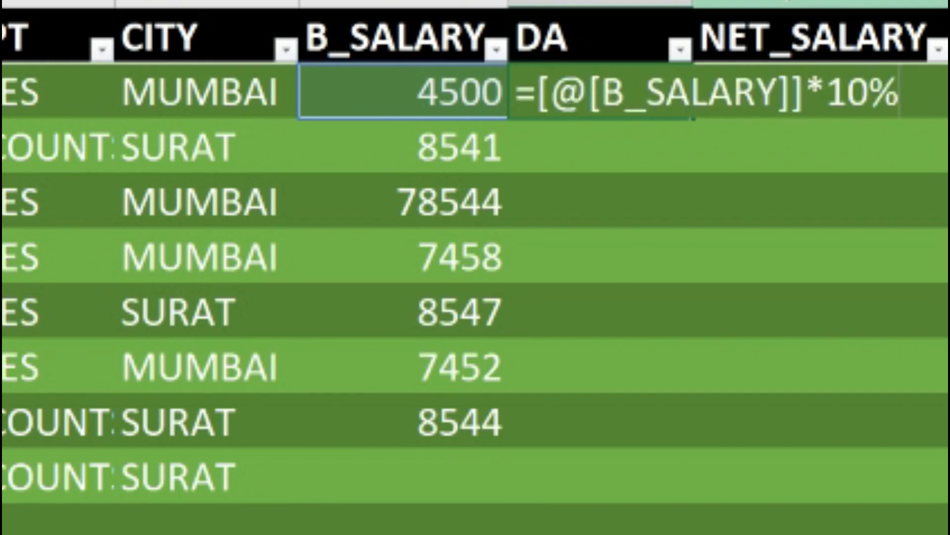
pyautogui.press('Return')
# - Examine the structured reference in Sheet1's DA cells F2 and F3 and compare it with the B_SALARY cells
pyautogui.click(591, 191)
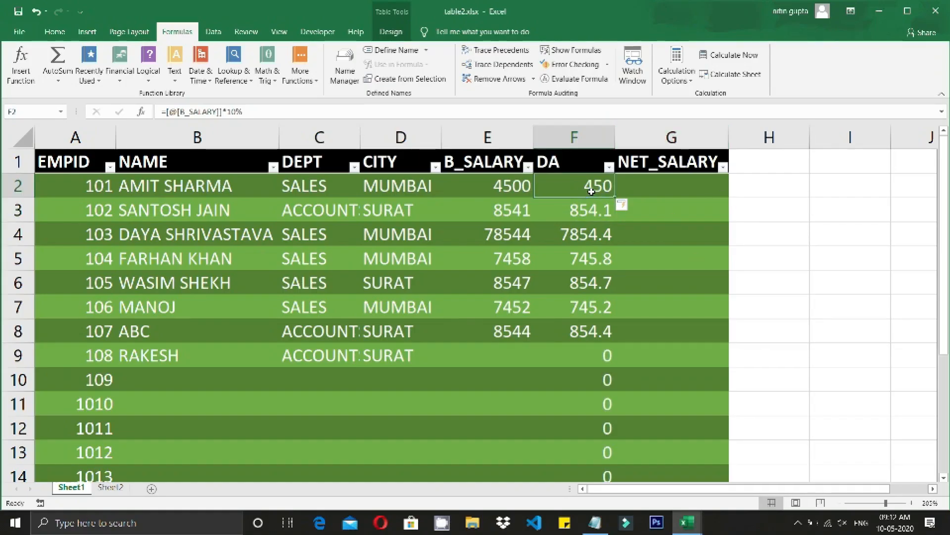
pyautogui.doubleClick(591, 191)
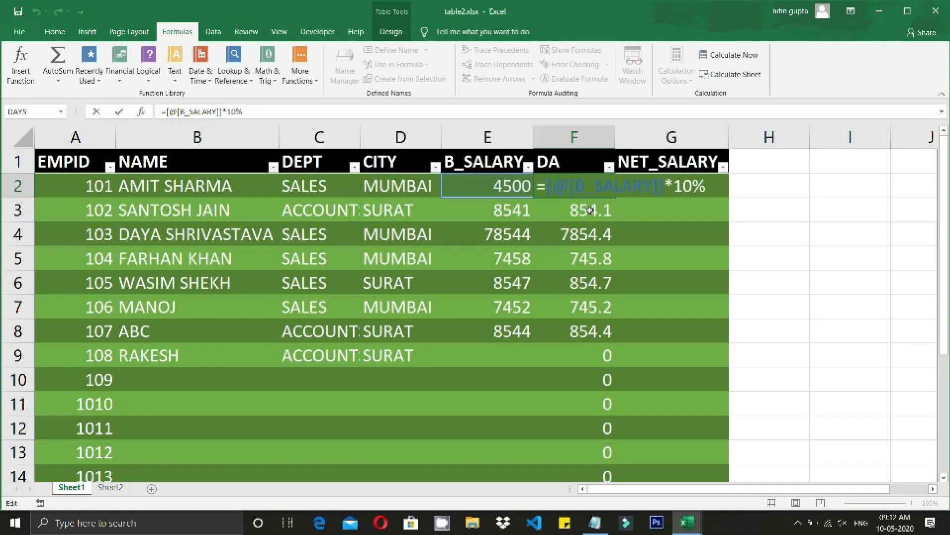
pyautogui.click(591, 212)
pyautogui.doubleClick(591, 213)
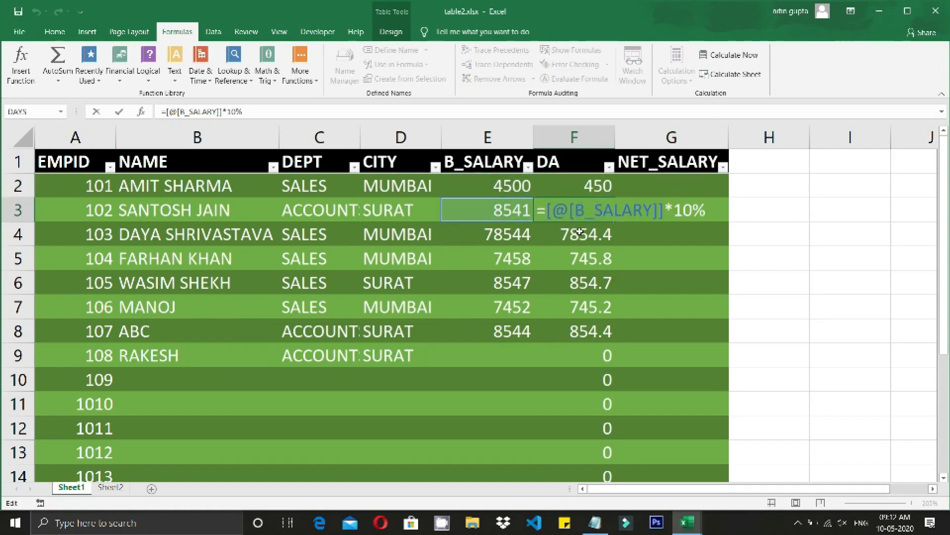
pyautogui.moveTo(551, 210); pyautogui.dragTo(706, 212)
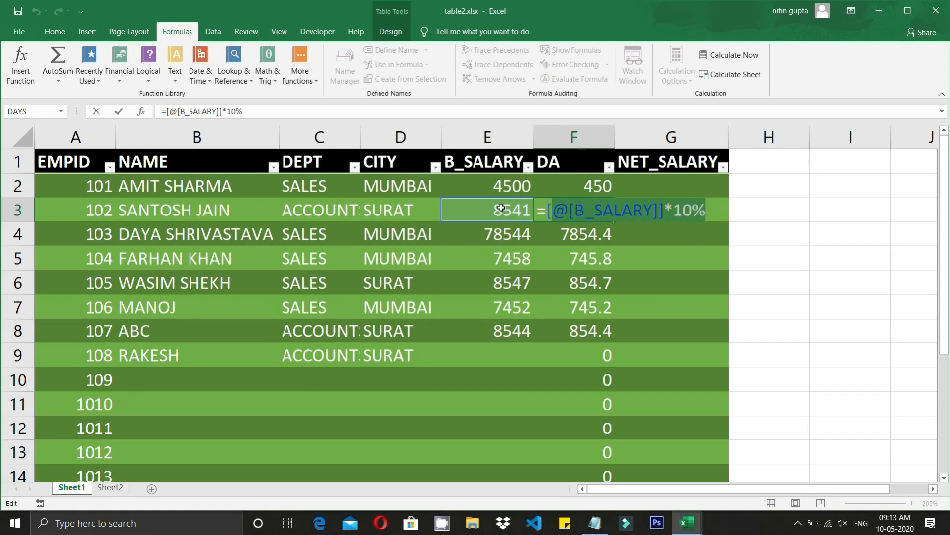
pyautogui.press('Return')
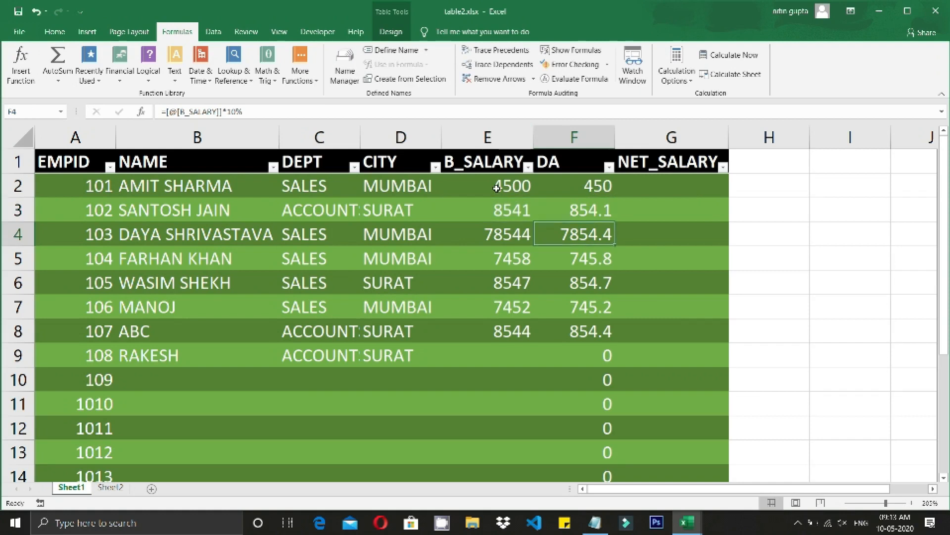
pyautogui.click(496, 181)
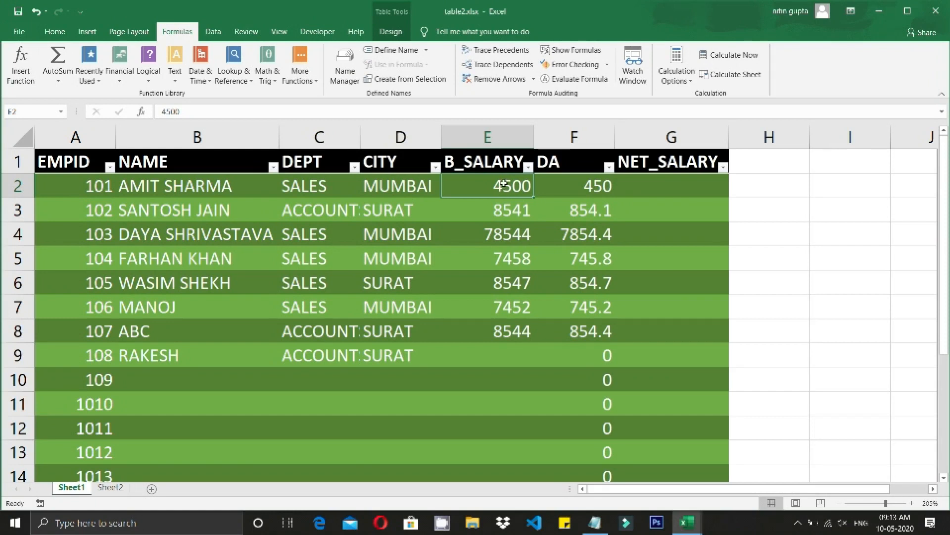
pyautogui.click(506, 207)
pyautogui.click(500, 190)
pyautogui.click(585, 213)
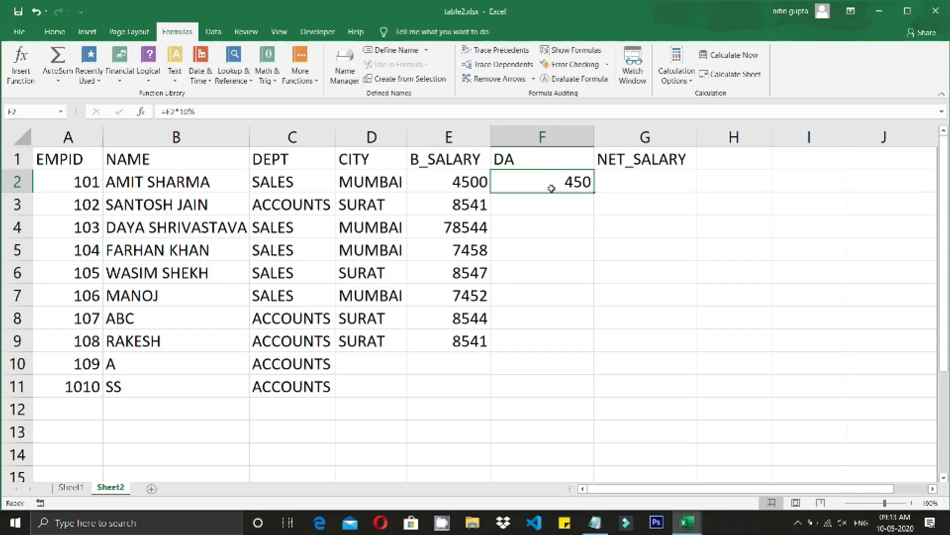
# - In Sheet2, re-enter =E2*10% in DA cell F2 and fill it down to F11
pyautogui.write('=')
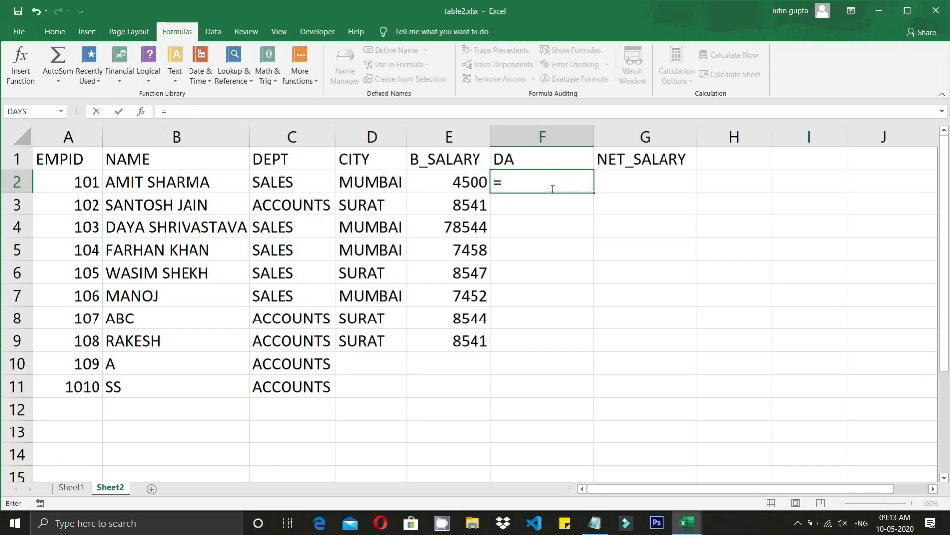
pyautogui.click(472, 179)
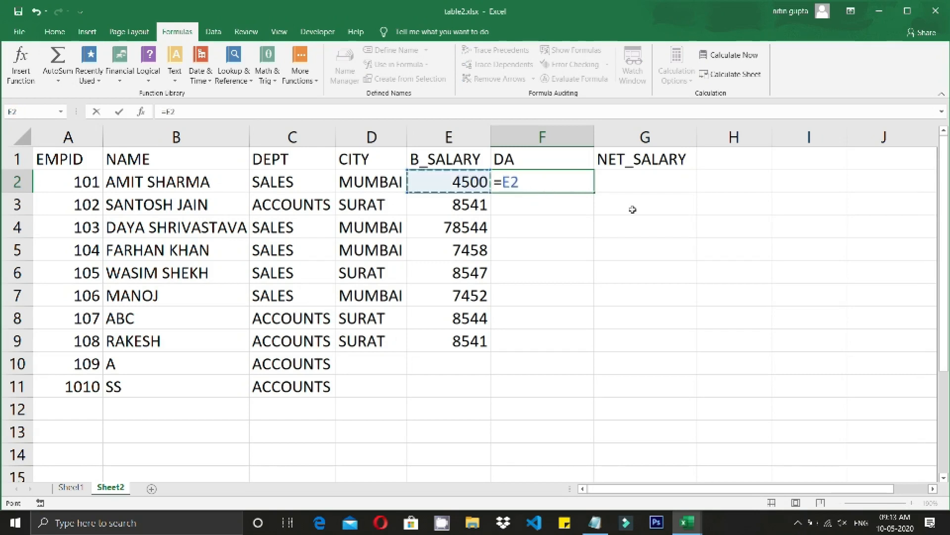
pyautogui.write('*10')
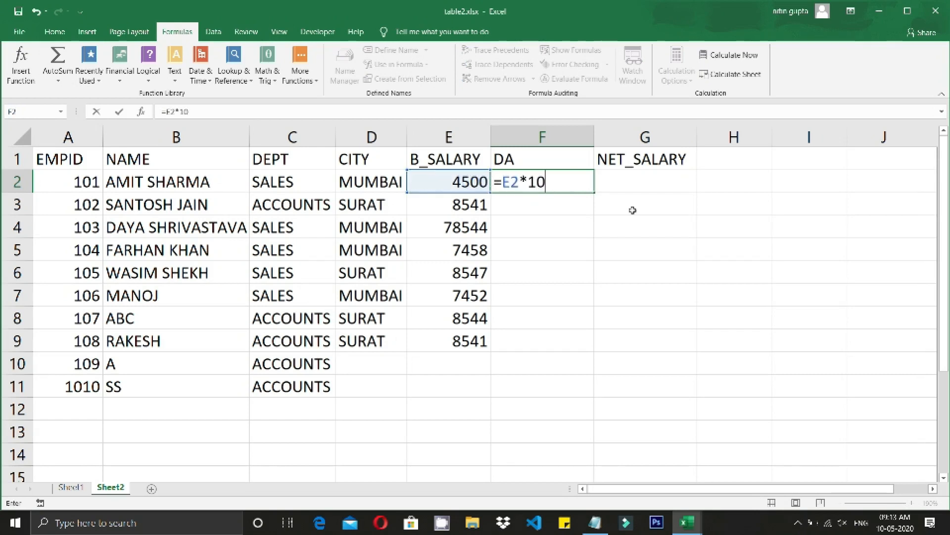
pyautogui.write('%')
pyautogui.press('Return')
pyautogui.click(561, 181)
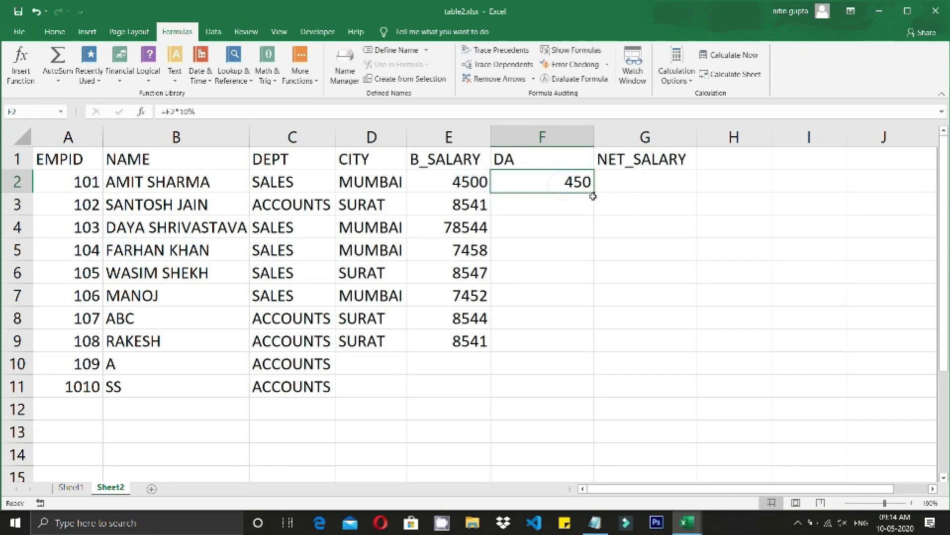
pyautogui.moveTo(594, 195)
pyautogui.mouseDown()
pyautogui.moveTo(579, 316)
pyautogui.moveTo(588, 387)
pyautogui.mouseUp()
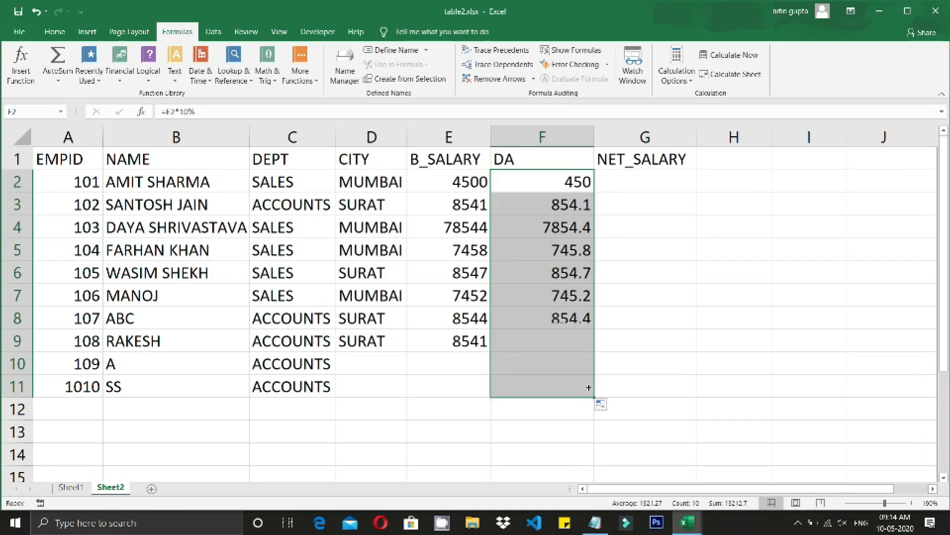
# - In Sheet2, enter =E2+F2 in NET_SALARY cell G2 and fill it down to G11
pyautogui.click(647, 181)
pyautogui.write('=')
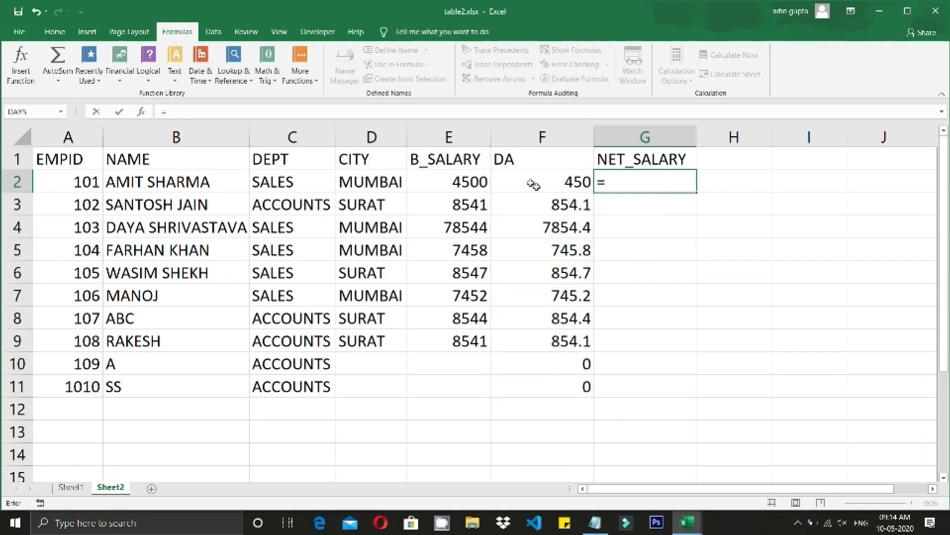
pyautogui.click(469, 181)
pyautogui.write('+')
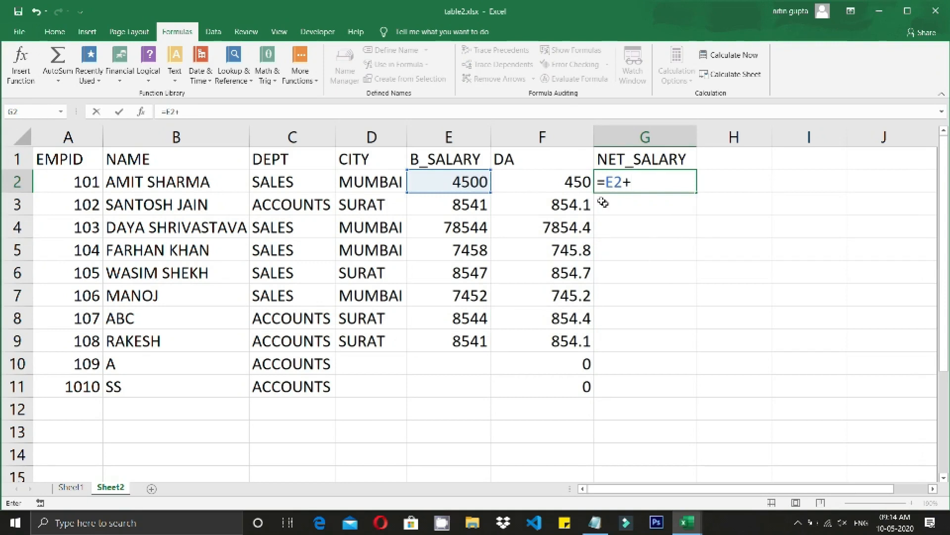
pyautogui.click(577, 182)
pyautogui.press('Return')
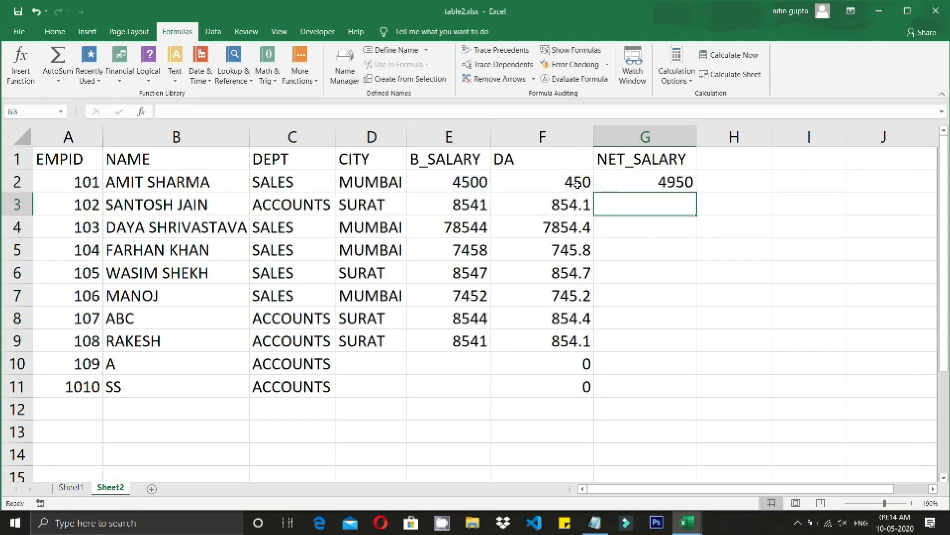
pyautogui.click(663, 183)
pyautogui.moveTo(696, 194); pyautogui.dragTo(673, 390)
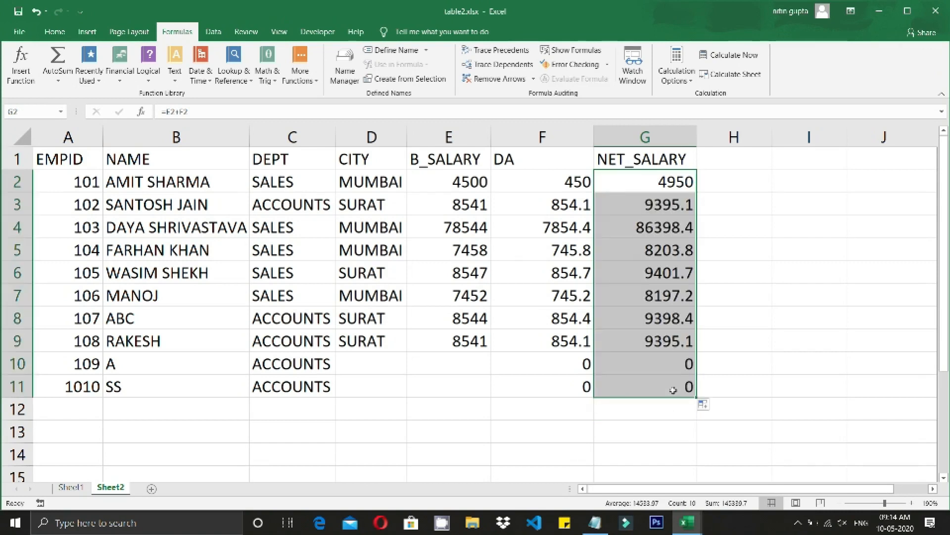
# - In Sheet1's table, enter =[@[B_SALARY]]*10% in DA cell F2, referencing this row's B_SALARY column
pyautogui.click(70, 487)
pyautogui.click(562, 185)
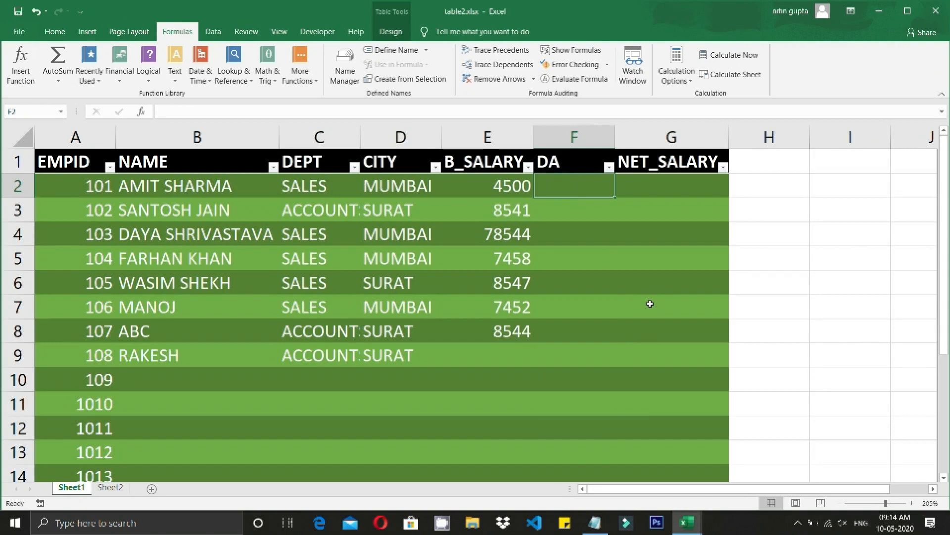
pyautogui.write('=')
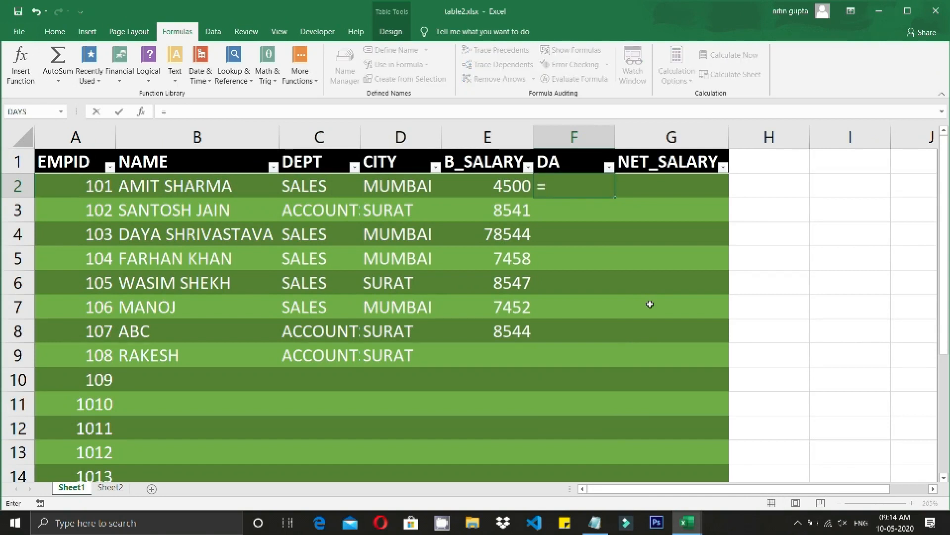
pyautogui.click(517, 186)
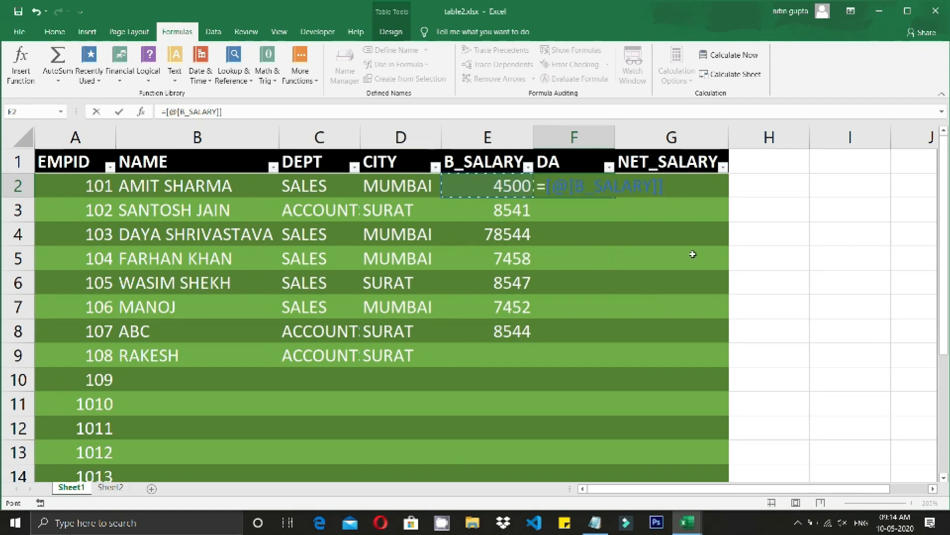
pyautogui.write('*10')
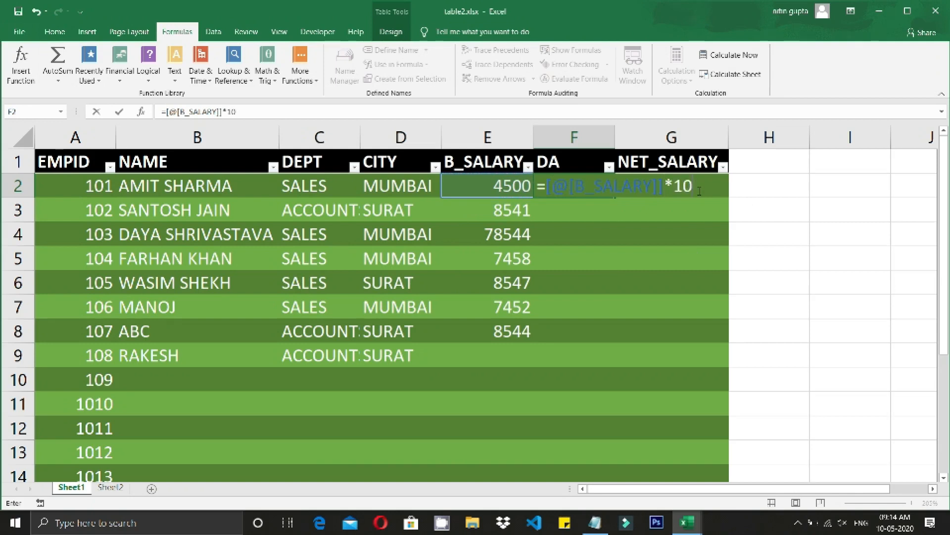
pyautogui.write('%')
pyautogui.press('Return')
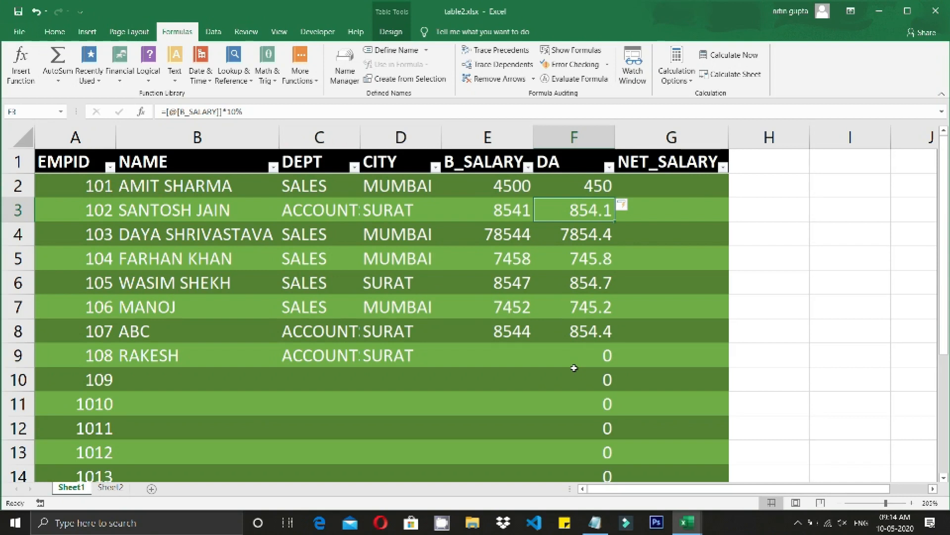
# - Enter 6589 as the B_SALARY in cell E9 of the Sheet1 table
pyautogui.click(498, 355)
pyautogui.write('6589')
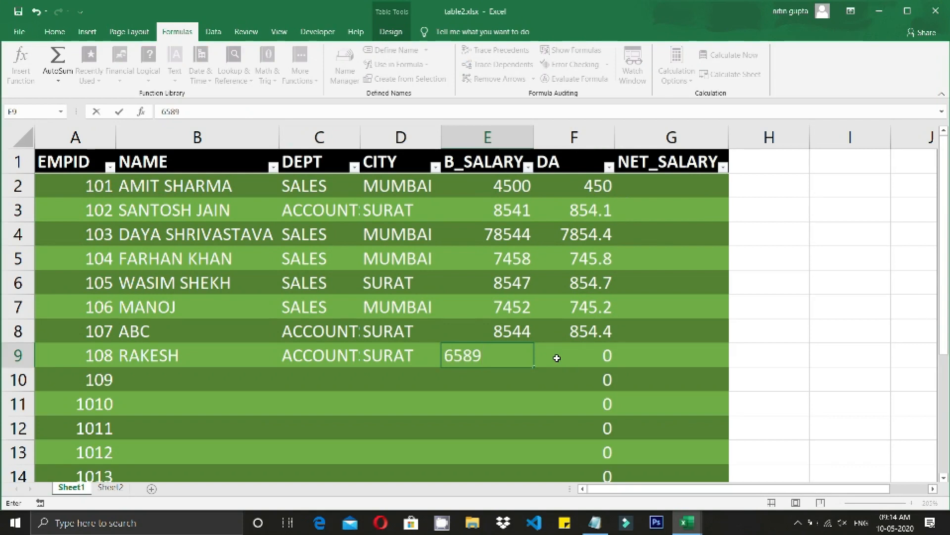
pyautogui.press('Return')
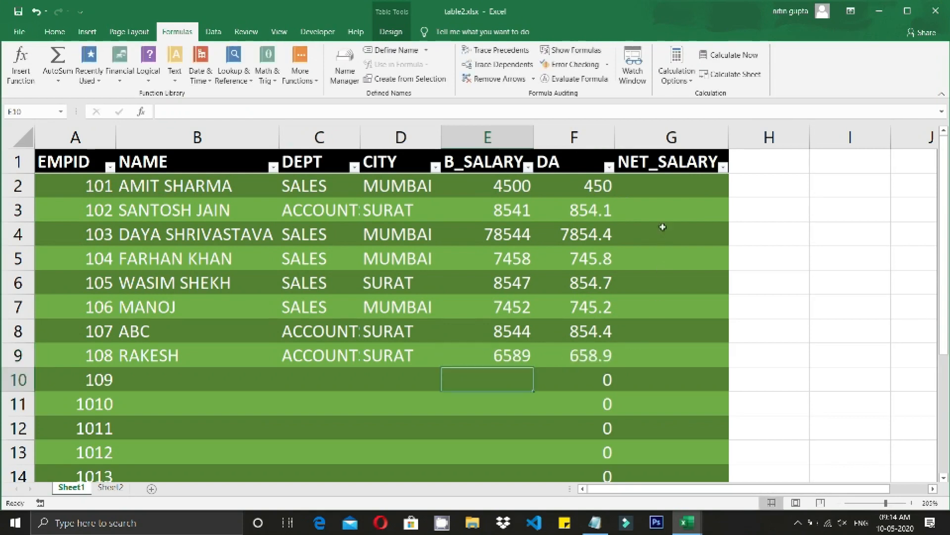
pyautogui.click(660, 192)
pyautogui.write('=')
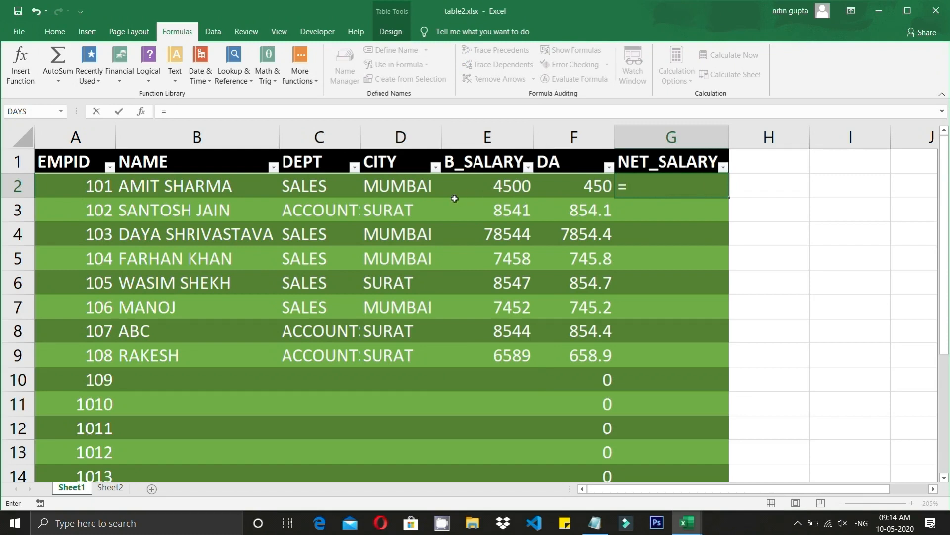
pyautogui.click(481, 190)
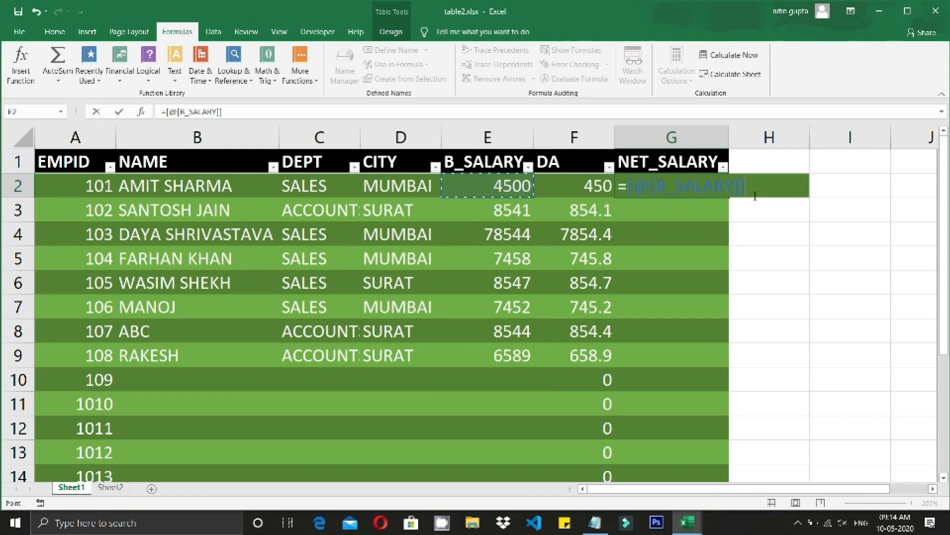
pyautogui.write('+')
pyautogui.click(586, 184)
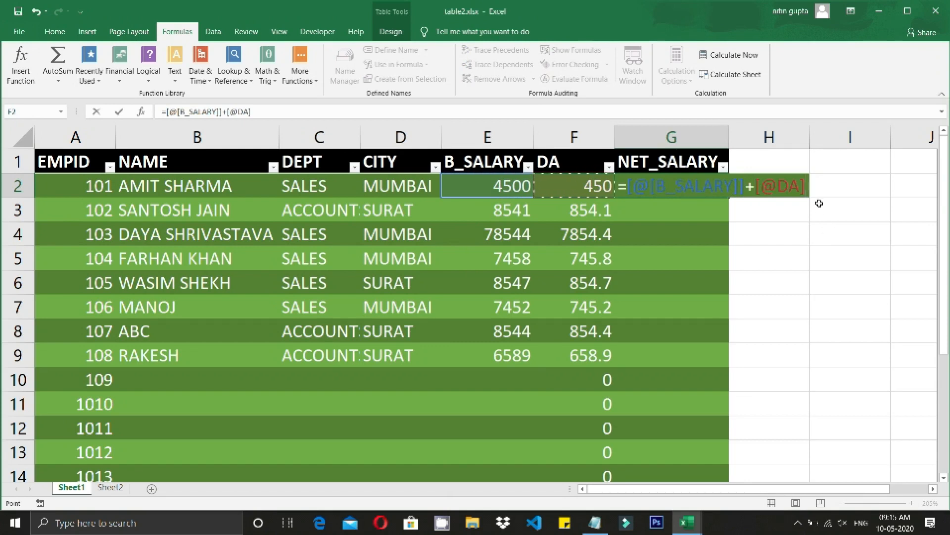
pyautogui.press('Return')
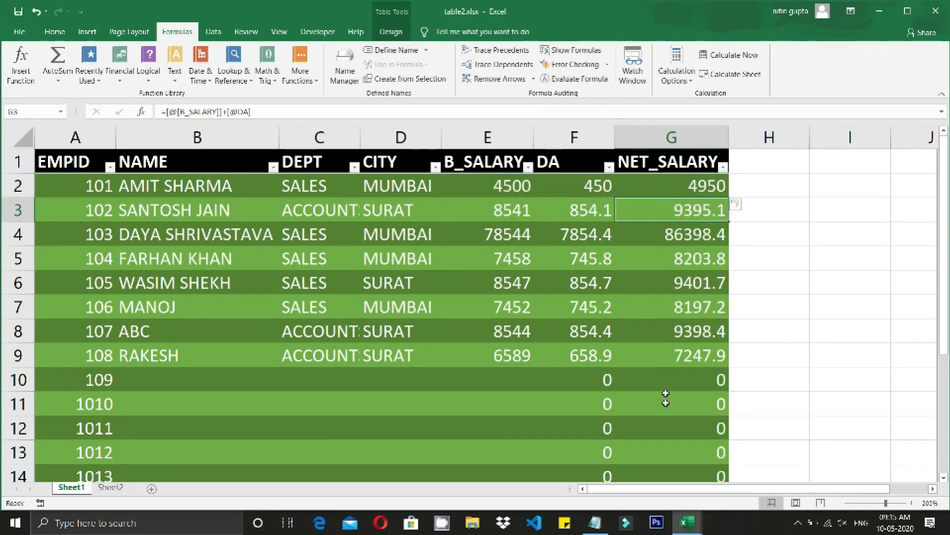
# - Add a new table row at row 16, continuing from the last table cell G15
pyautogui.moveTo(945, 239); pyautogui.dragTo(946, 306)
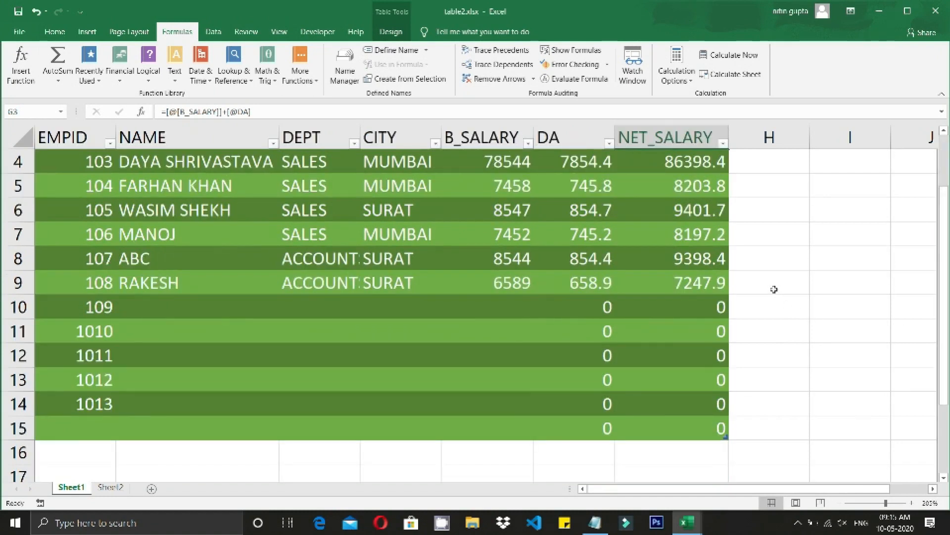
pyautogui.scroll(-4, 774, 289)
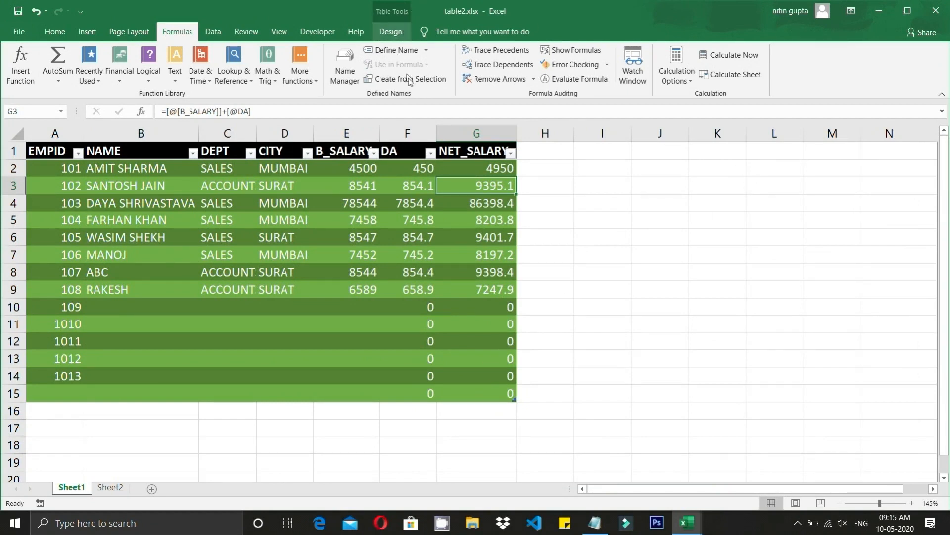
pyautogui.click(466, 393)
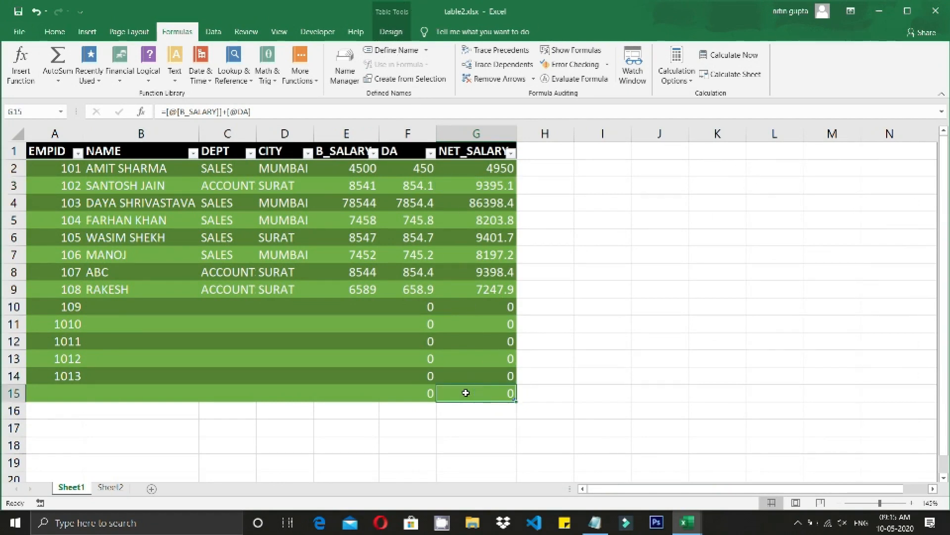
pyautogui.press('Tab')
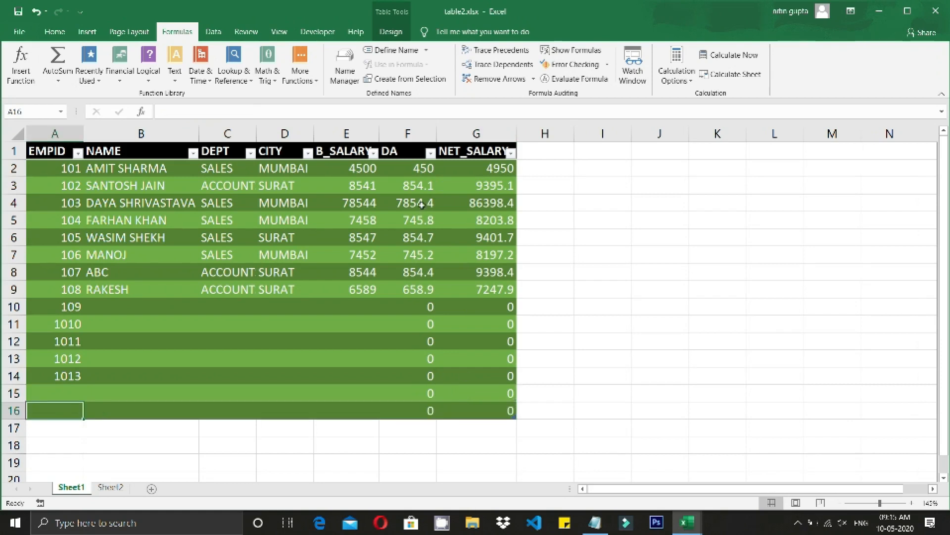
# - Examine the formulas in the new row's DA cell F16 and NET_SALARY cell G16, and compare them with G2
pyautogui.click(427, 408)
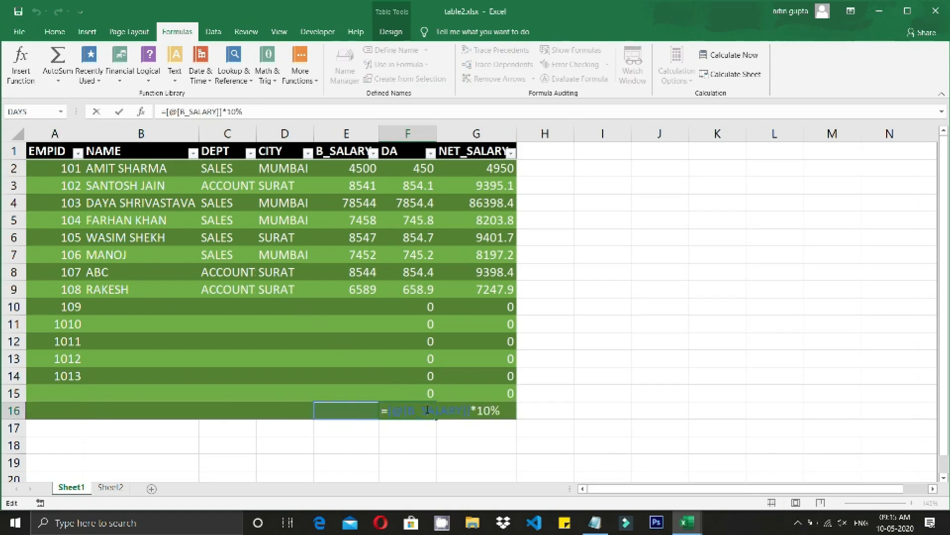
pyautogui.click(493, 411)
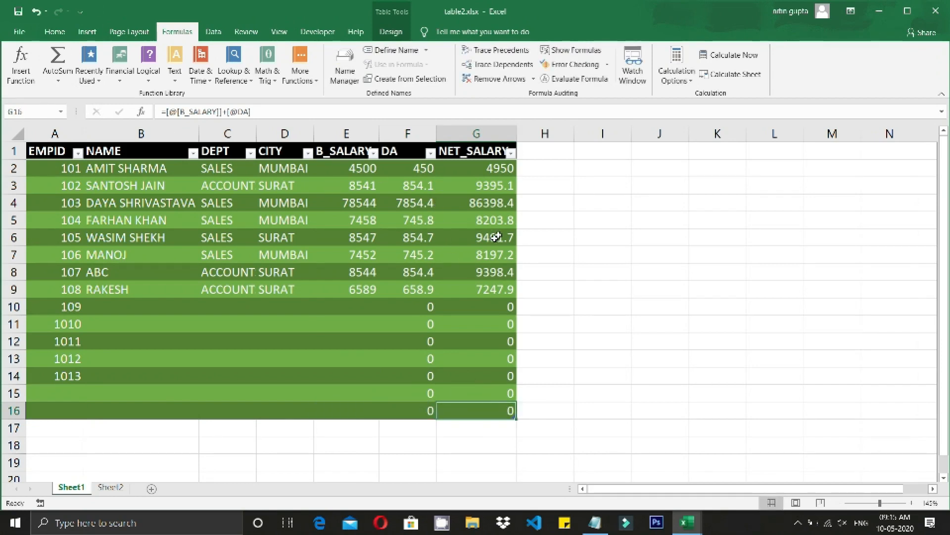
pyautogui.click(474, 169)
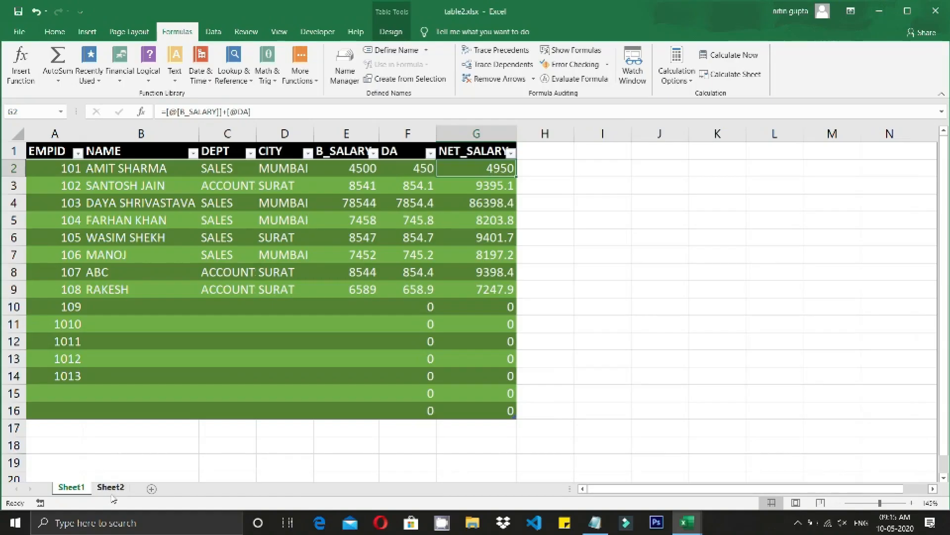
# - Switch to Sheet2 and select NET_SALARY cells G2 to G12
pyautogui.click(111, 489)
pyautogui.moveTo(636, 181); pyautogui.dragTo(661, 406)
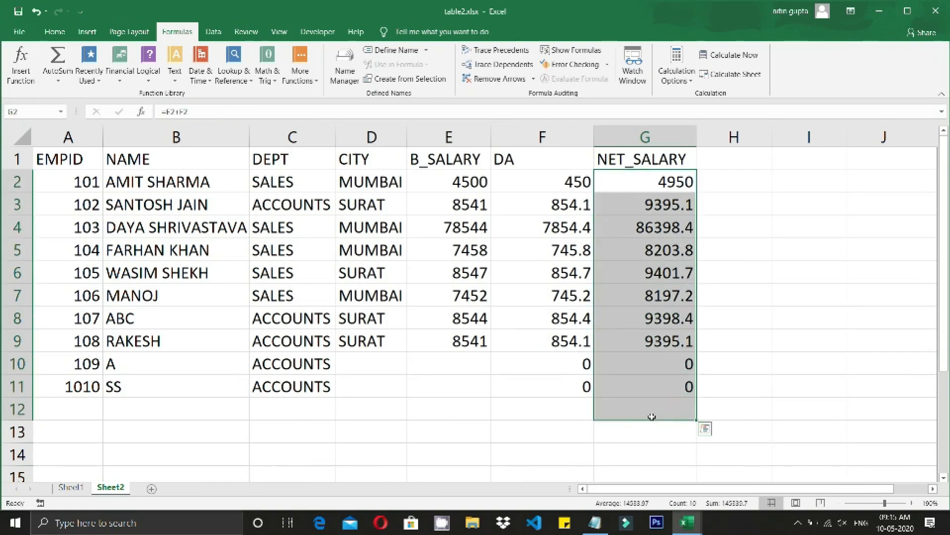
pyautogui.click(651, 411)
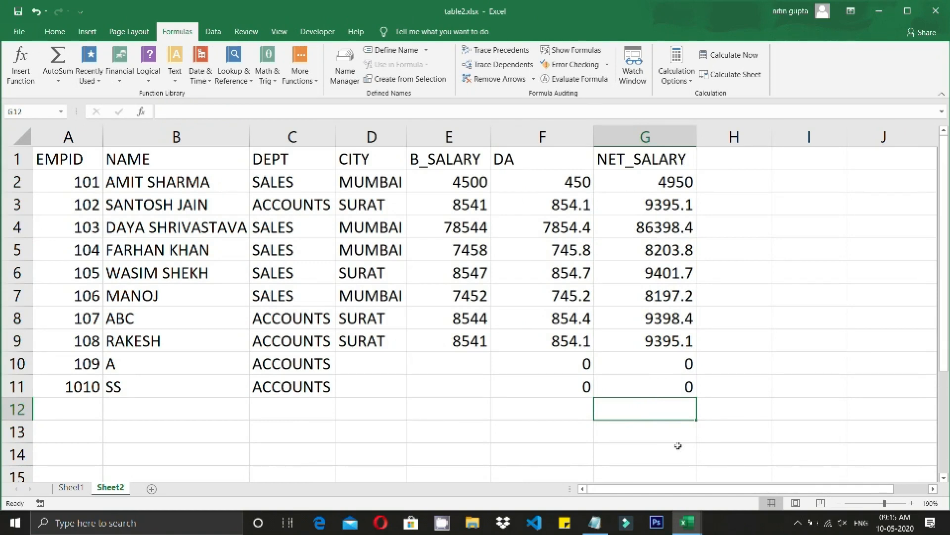
pyautogui.write('=SUM')
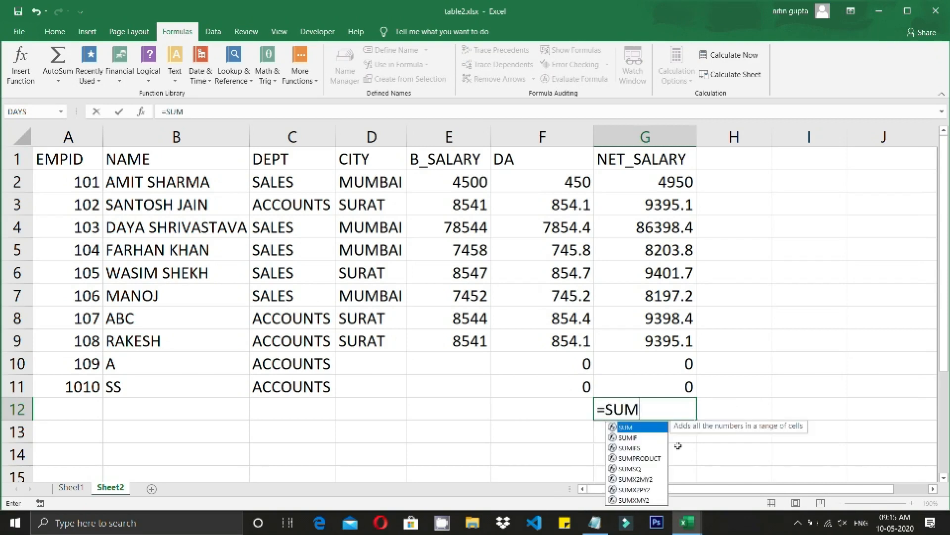
pyautogui.press('Escape')
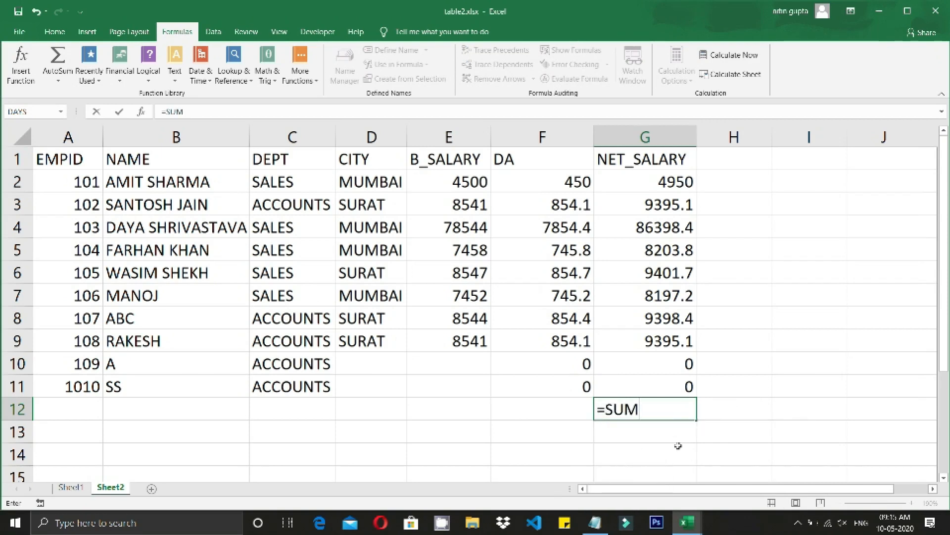
pyautogui.press('Escape')
# - Total the NET_SALARY column in G12 by applying AutoSum to G2:G12, and check the formula there
pyautogui.moveTo(673, 181); pyautogui.dragTo(655, 409)
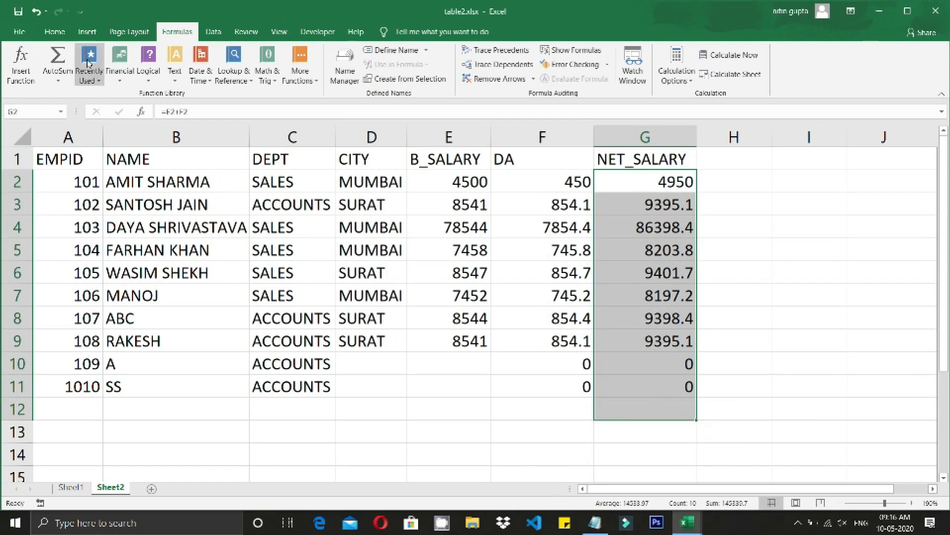
pyautogui.click(57, 36)
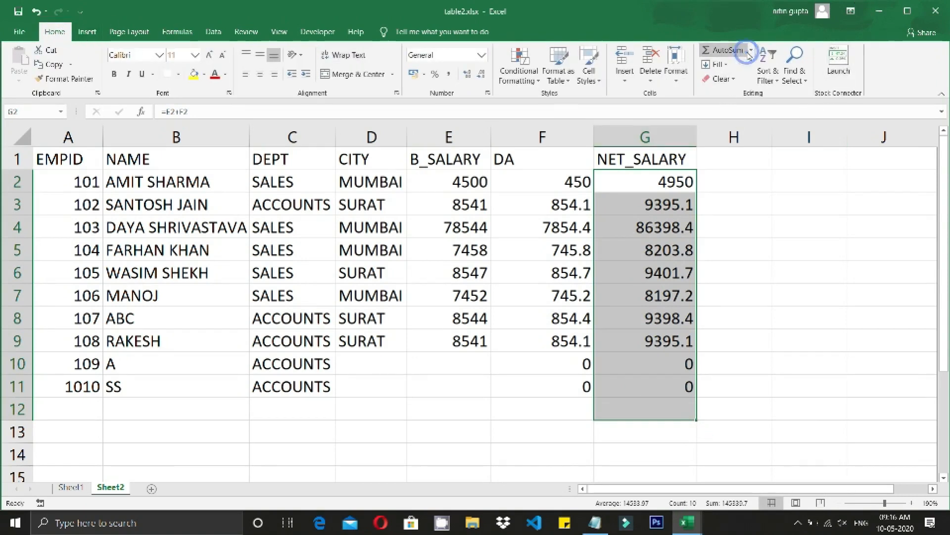
pyautogui.click(724, 50)
pyautogui.click(632, 415)
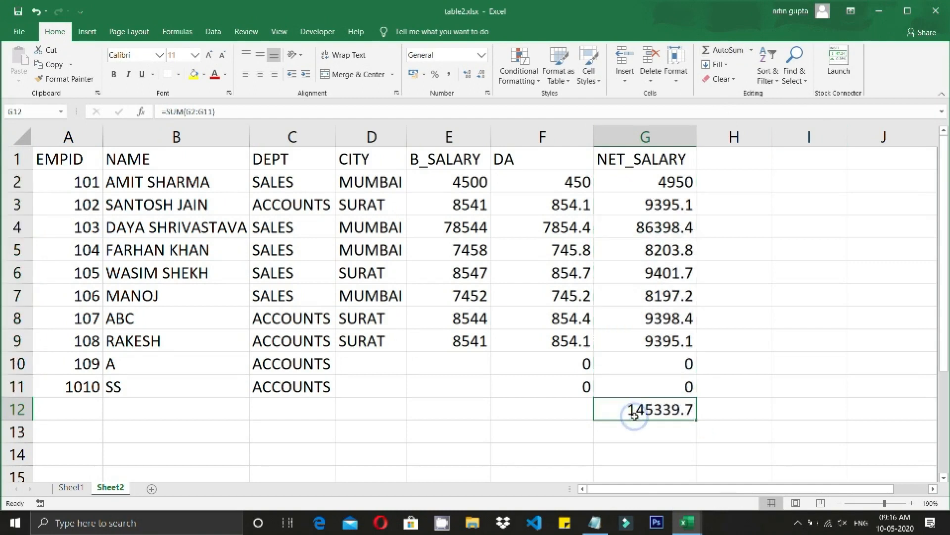
# - Insert a blank row at row 12 of Sheet2, above the NET_SALARY total, and check cell G12
pyautogui.click(673, 389)
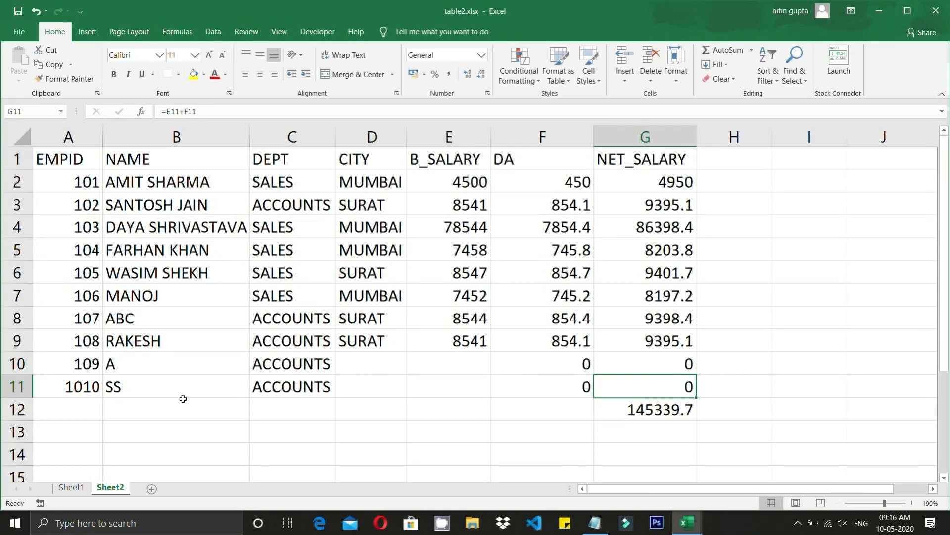
pyautogui.click(17, 386)
pyautogui.click(20, 408)
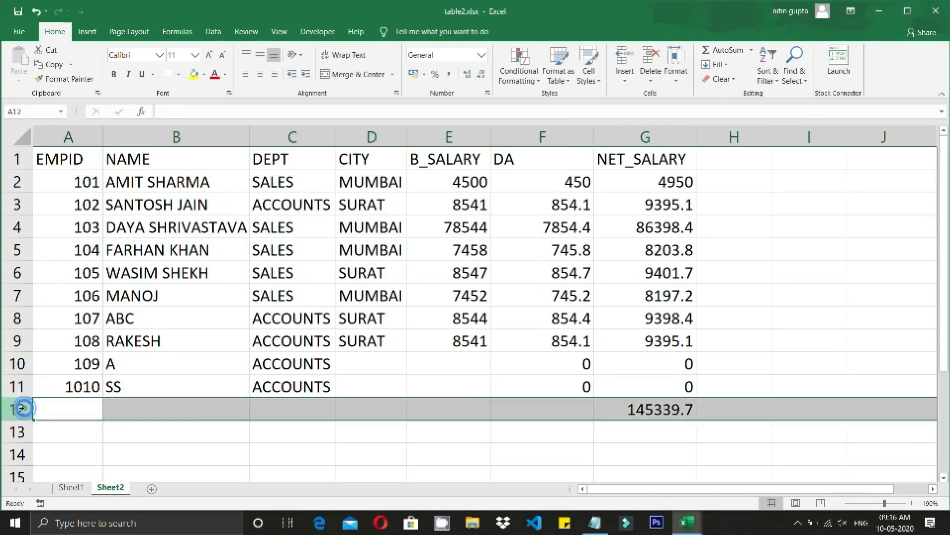
pyautogui.rightClick(19, 408)
pyautogui.click(68, 312)
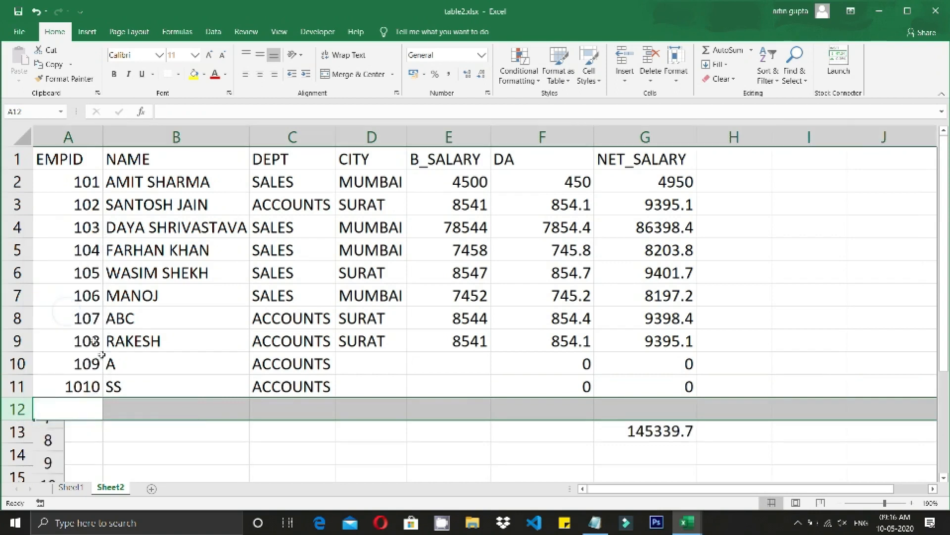
pyautogui.click(651, 402)
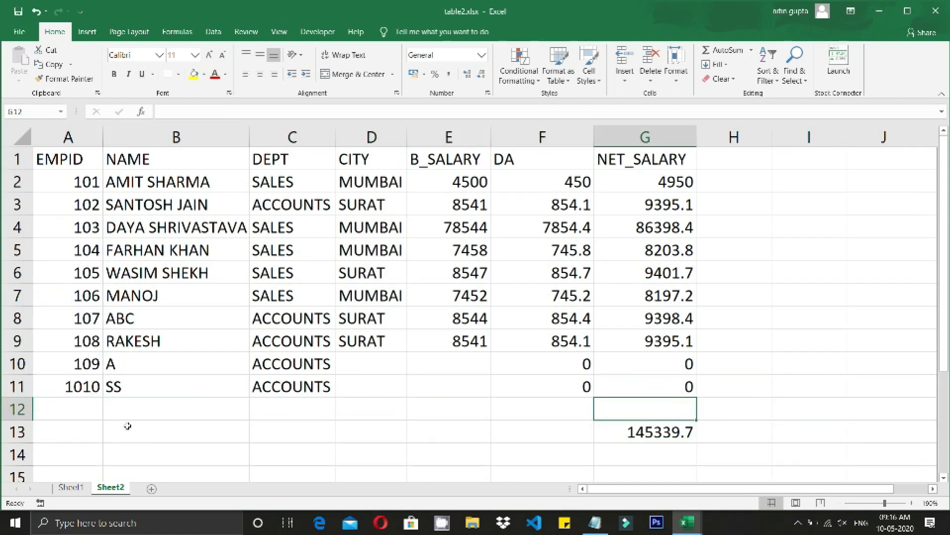
# - Fill in row 12 of Sheet2 with EMPID 1011, NAME A and DEPT SALES
pyautogui.click(93, 411)
pyautogui.write('1010')
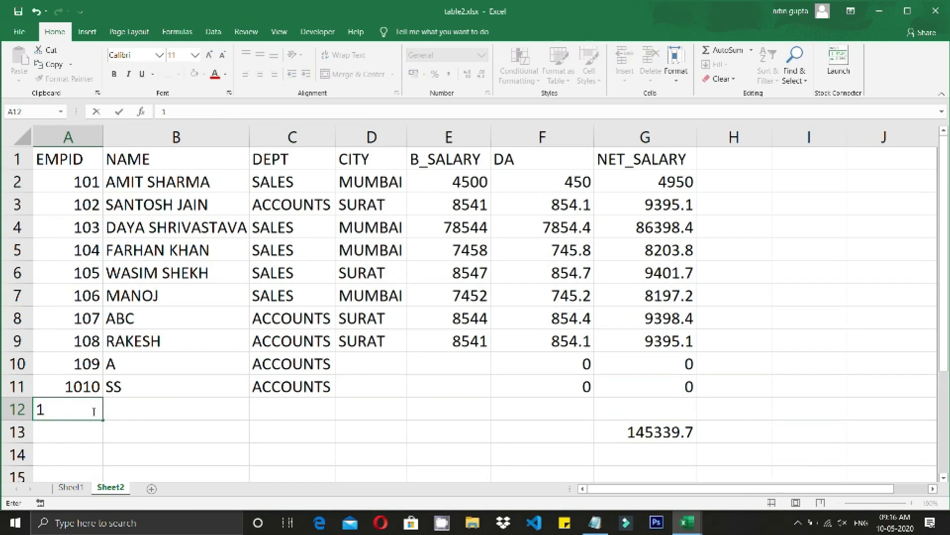
pyautogui.press('BackSpace')
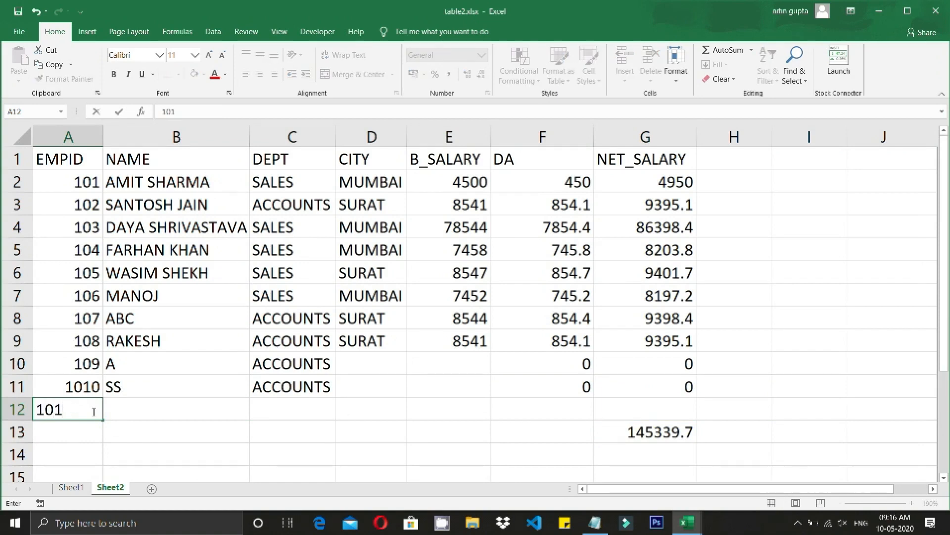
pyautogui.write('1')
pyautogui.press('Tab')
pyautogui.write('A')
pyautogui.press('Tab')
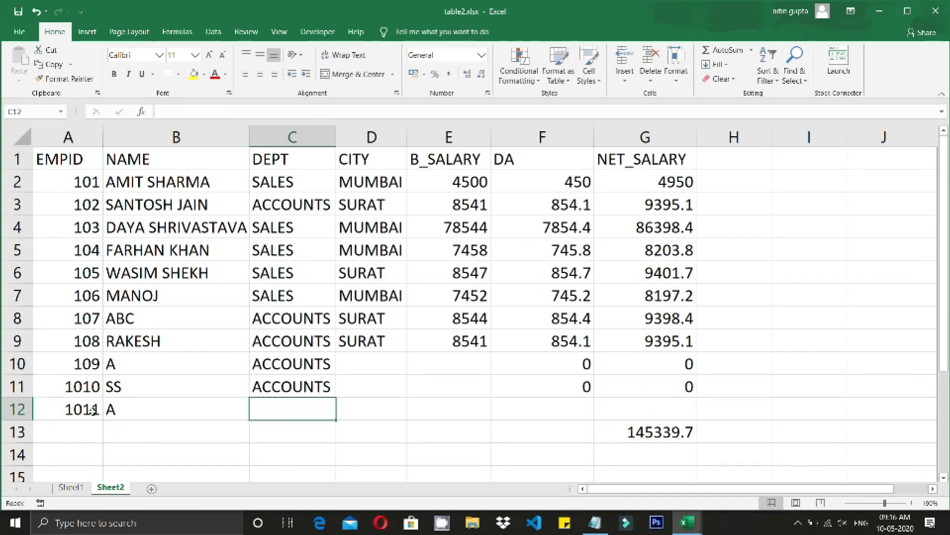
pyautogui.write('S')
# - Leave CITY blank in row 12 and set its B_SALARY in E12 to 7412
pyautogui.press('Tab')
pyautogui.press('Tab')
pyautogui.press('Tab')
pyautogui.press('Tab')
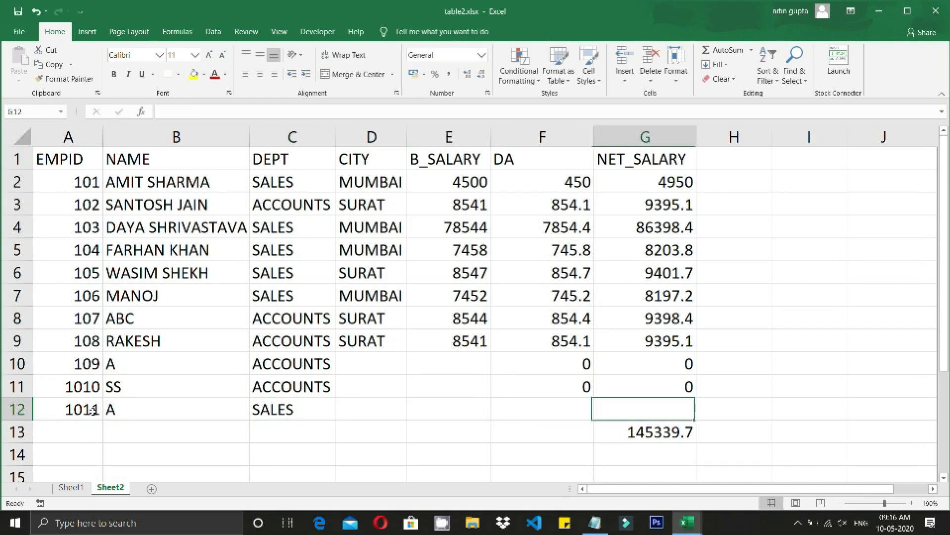
pyautogui.press('Left')
pyautogui.press('Left')
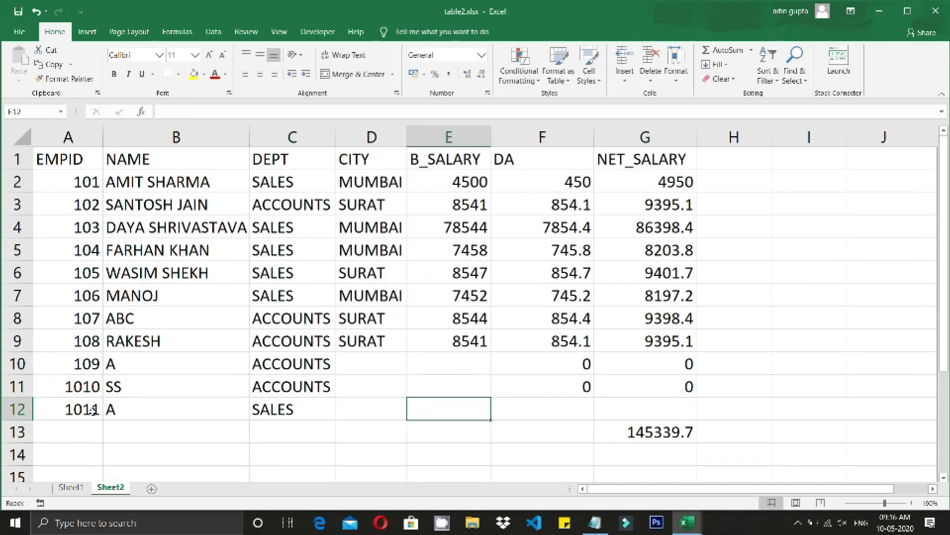
pyautogui.write('7412')
pyautogui.press('Tab')
# - Enter a trial DA of 854 in F12 and clear it again
pyautogui.write('854')
pyautogui.press('Down')
pyautogui.press('Right')
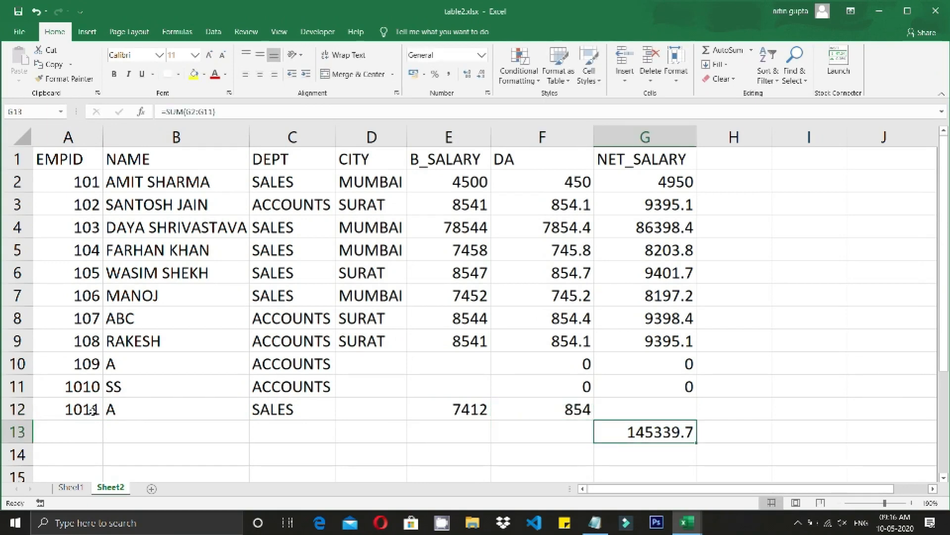
pyautogui.press('Up')
pyautogui.press('Left')
pyautogui.press('Delete')
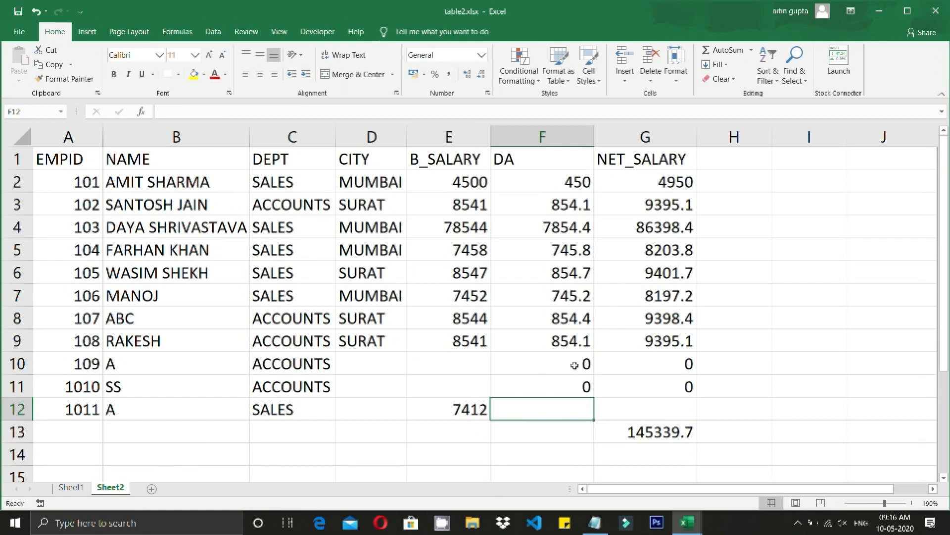
# - Examine the range covered by the NET_SALARY total's SUM formula in G13 against the new row 12
pyautogui.click(651, 412)
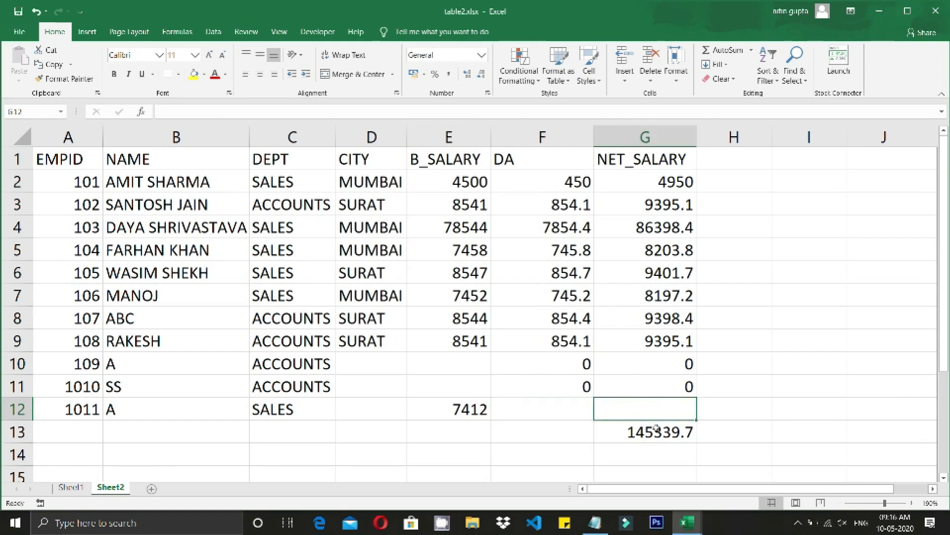
pyautogui.doubleClick(654, 435)
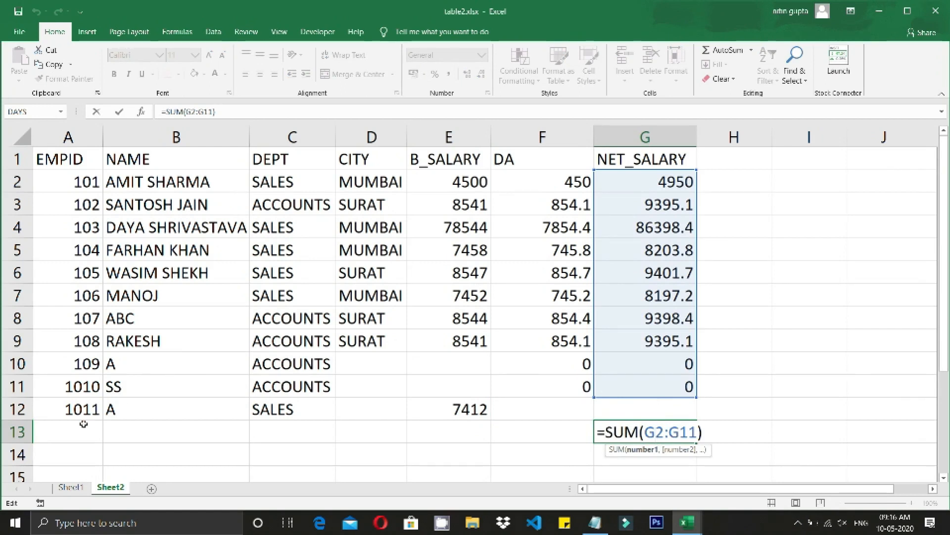
# - Switch to Sheet1 and turn on the Total Row for the employee table
pyautogui.click(70, 487)
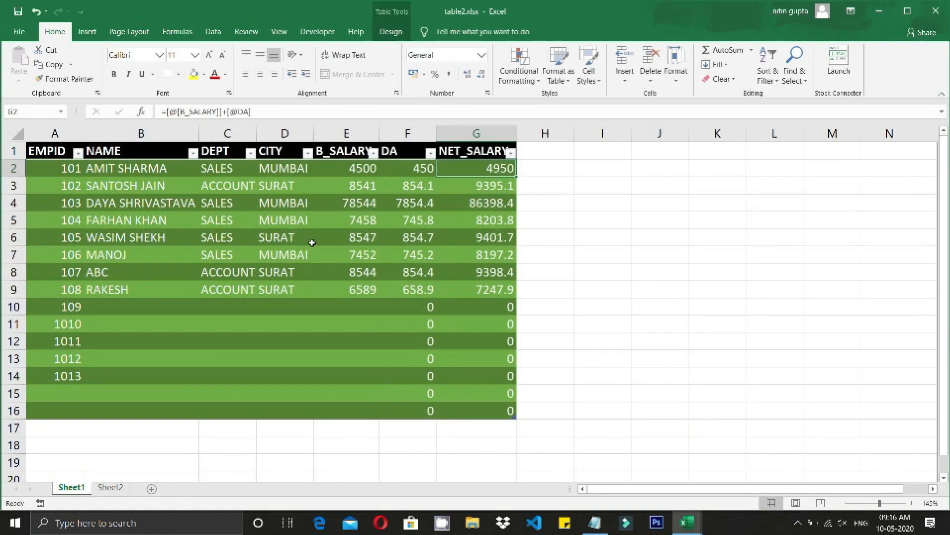
pyautogui.click(499, 325)
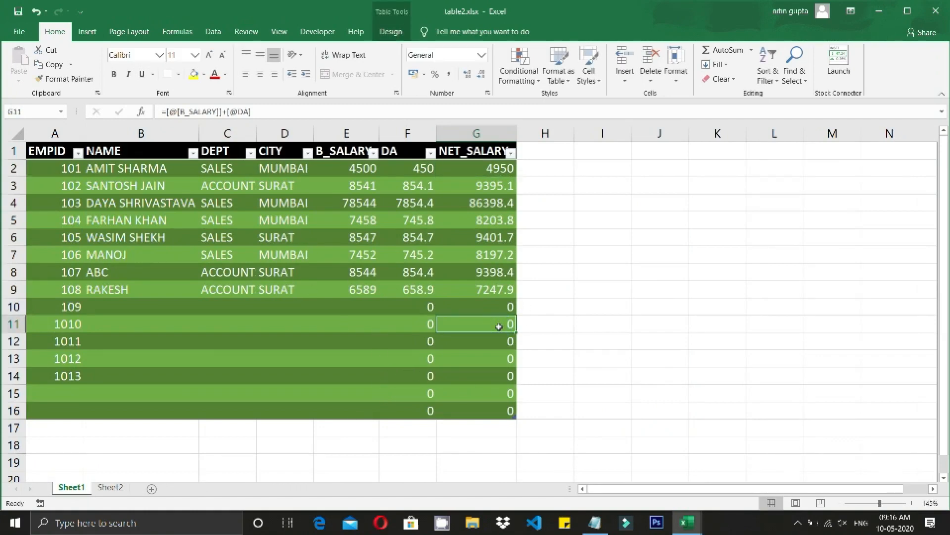
pyautogui.click(390, 32)
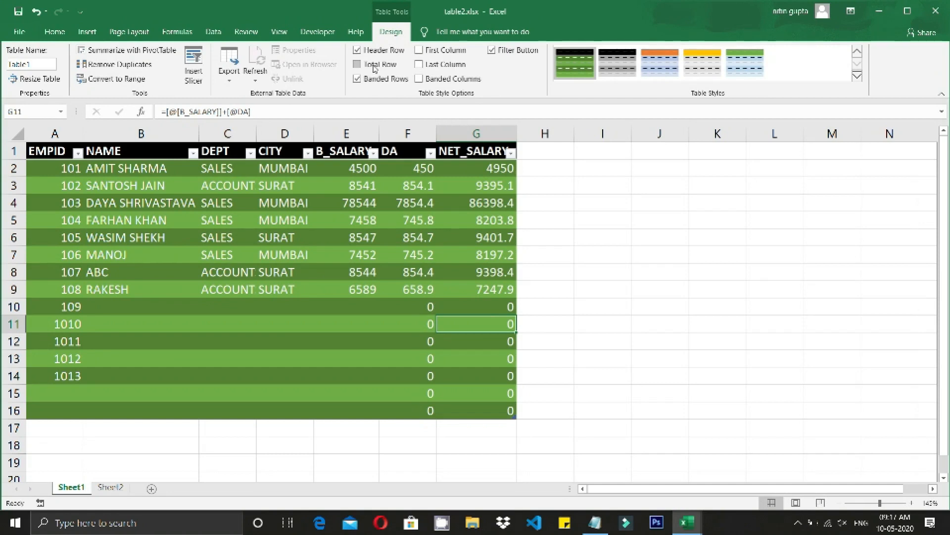
pyautogui.click(374, 66)
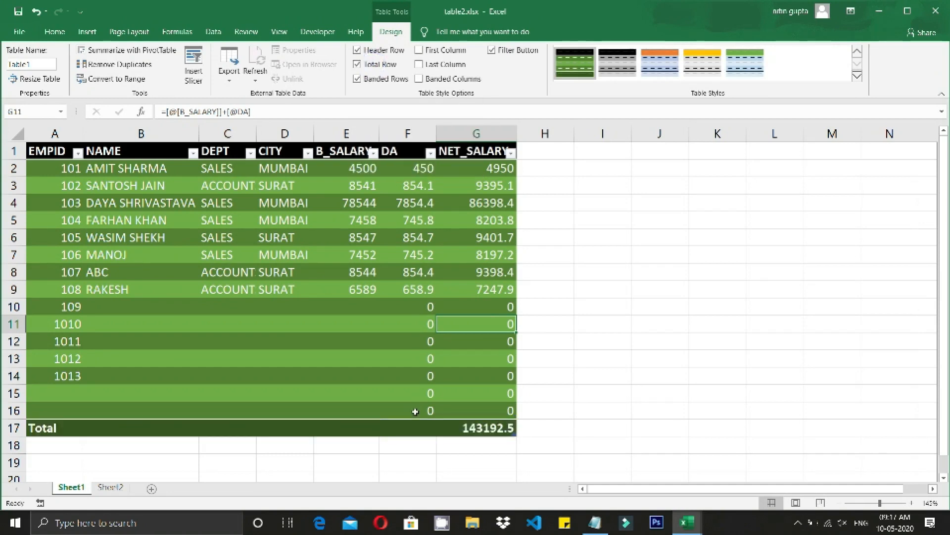
# - Examine the NET_SALARY total's formula in G17 and the summary functions offered for it
pyautogui.click(478, 429)
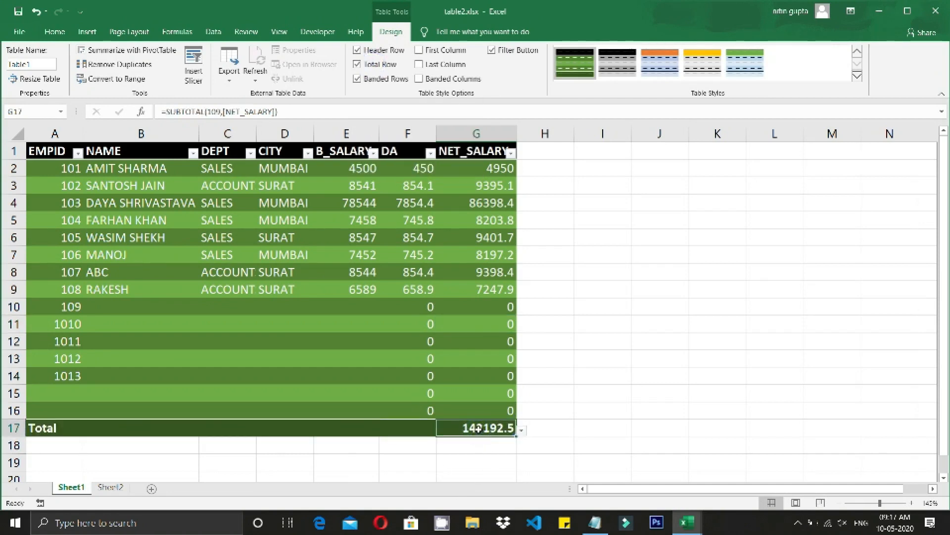
pyautogui.click(522, 431)
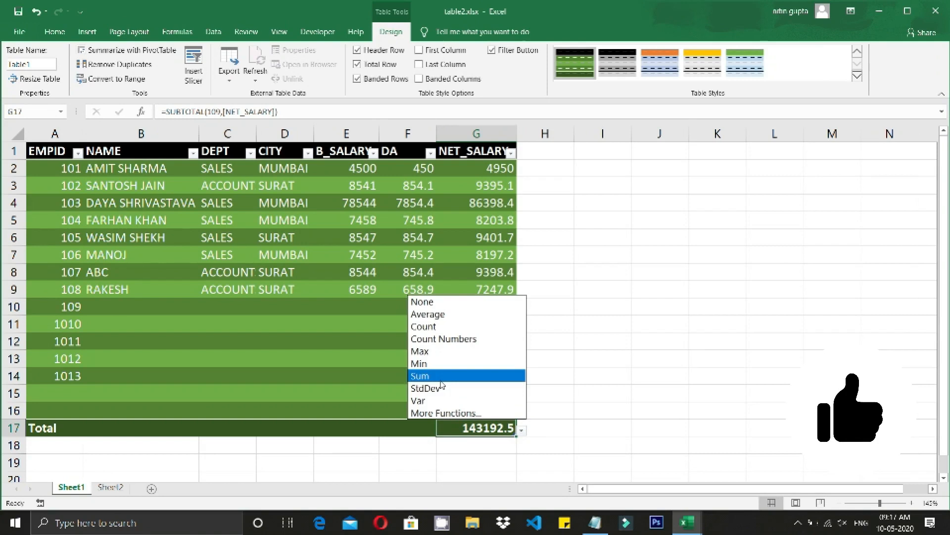
pyautogui.click(488, 444)
# - Set the total of the DA column in F17 to Sum
pyautogui.click(406, 429)
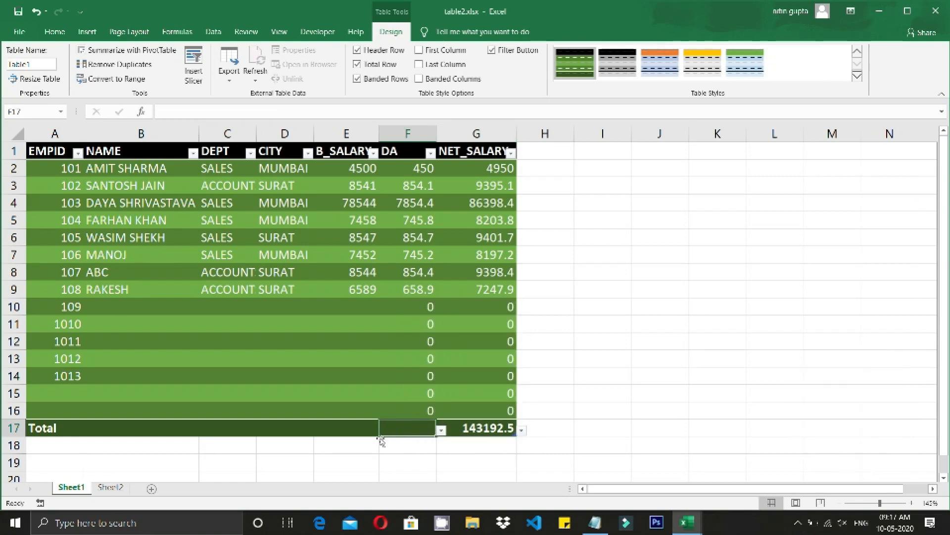
pyautogui.click(350, 428)
pyautogui.click(263, 430)
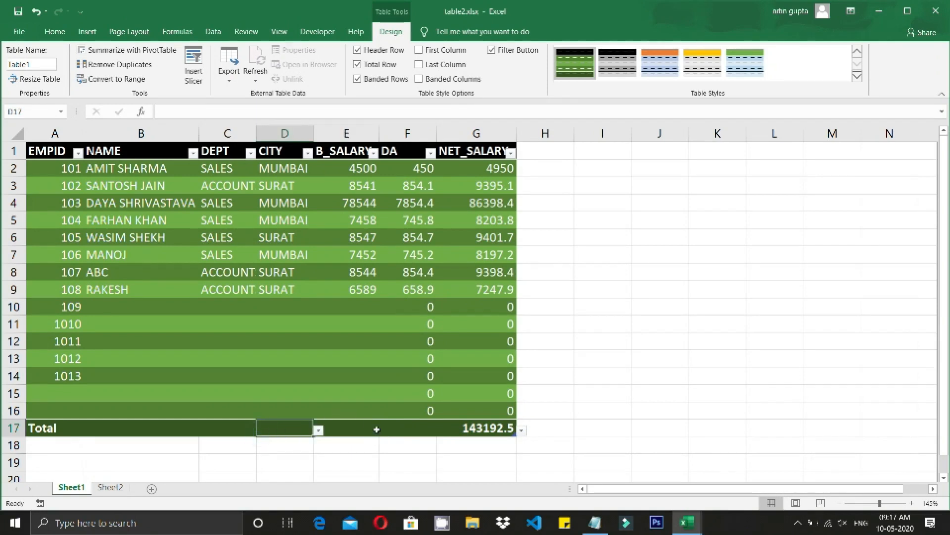
pyautogui.click(392, 430)
pyautogui.click(441, 429)
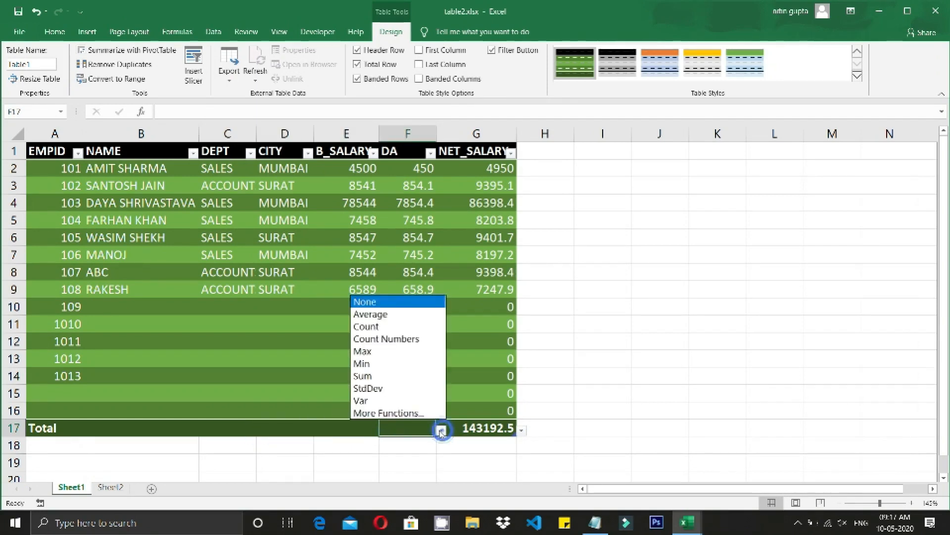
pyautogui.click(384, 376)
# - Set the total of the B_SALARY column in E17 to Sum
pyautogui.click(348, 430)
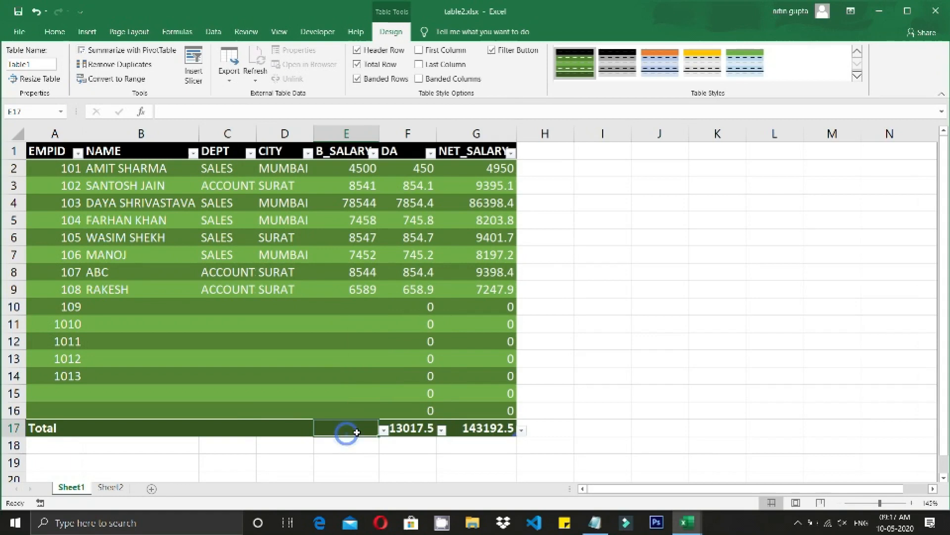
pyautogui.click(383, 430)
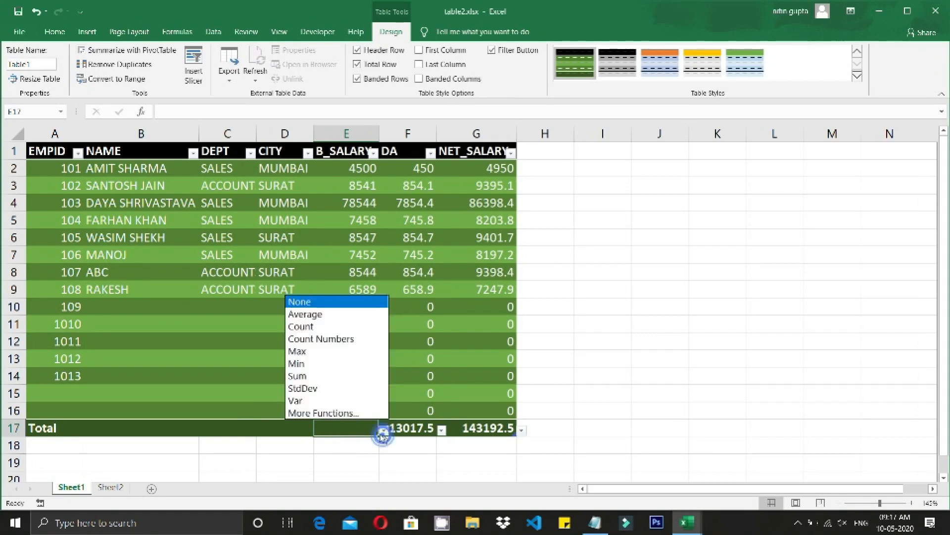
pyautogui.click(332, 376)
pyautogui.click(356, 476)
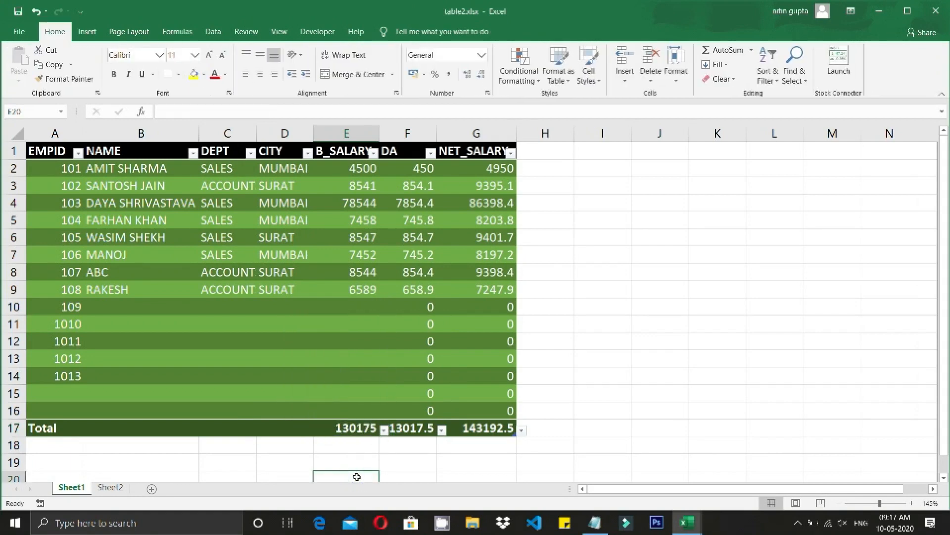
# - Add a new table row above the Total row and enter 8954 as its B_SALARY in E17
pyautogui.click(463, 412)
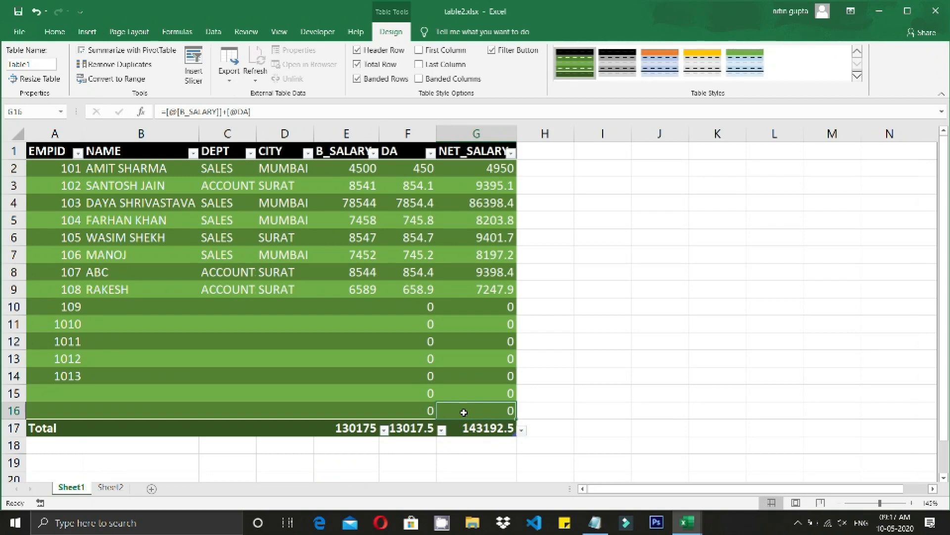
pyautogui.press('Tab')
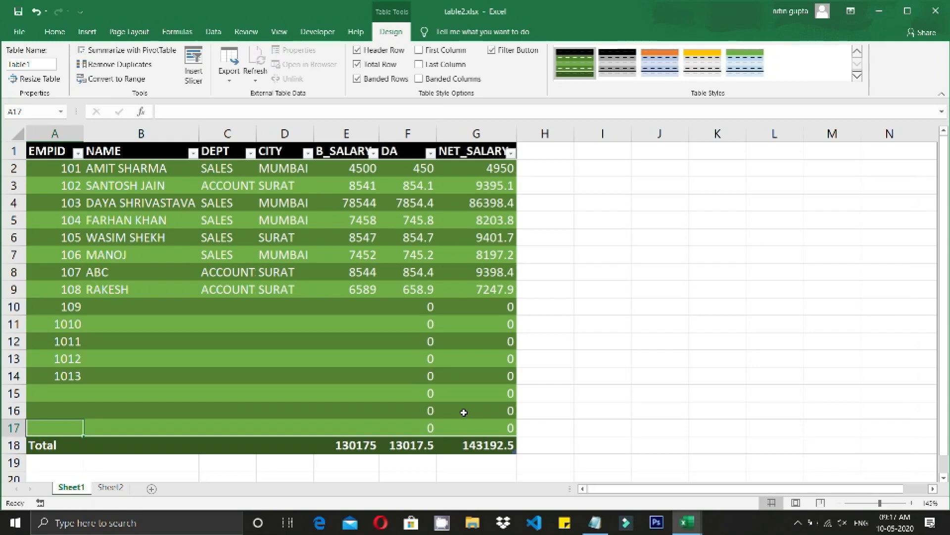
pyautogui.click(339, 425)
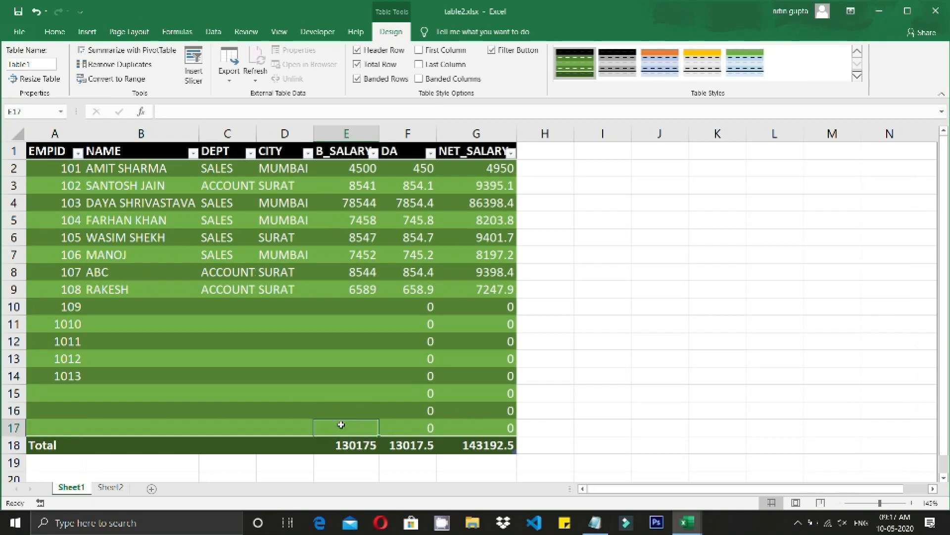
pyautogui.write('8954')
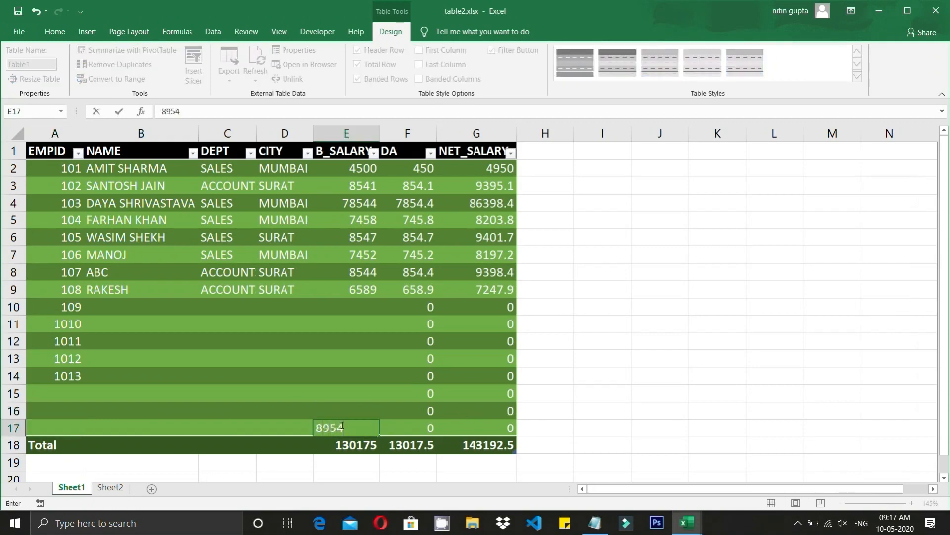
pyautogui.press('Return')
# - Examine the DA and NET_SALARY cells of the new row 17 and the column totals in row 18
pyautogui.press('Right')
pyautogui.press('Up')
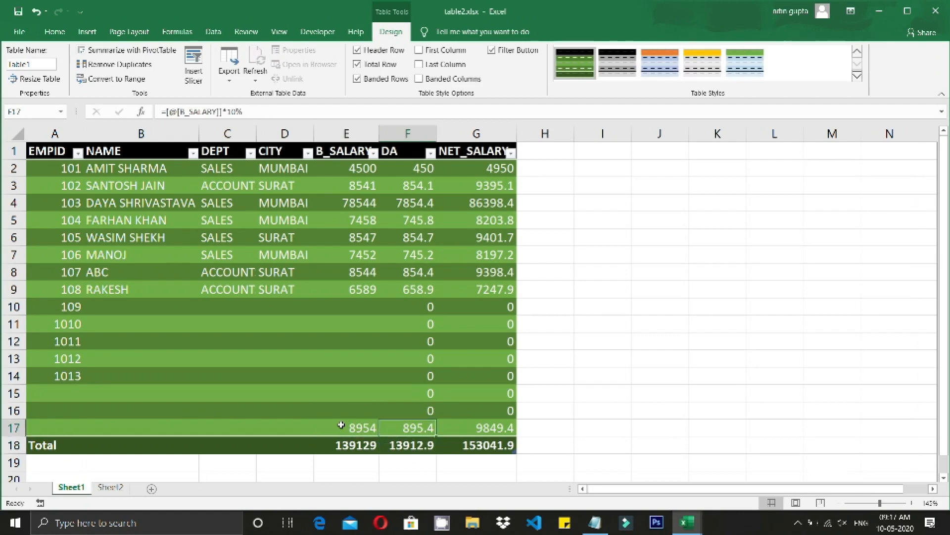
pyautogui.press('Right')
pyautogui.press('Down')
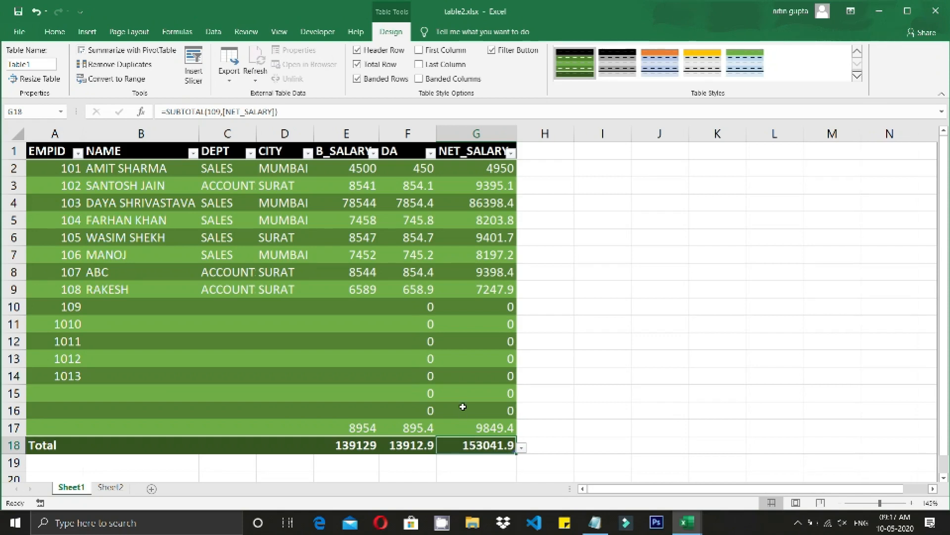
pyautogui.click(470, 425)
pyautogui.click(476, 448)
pyautogui.click(409, 447)
pyautogui.click(363, 448)
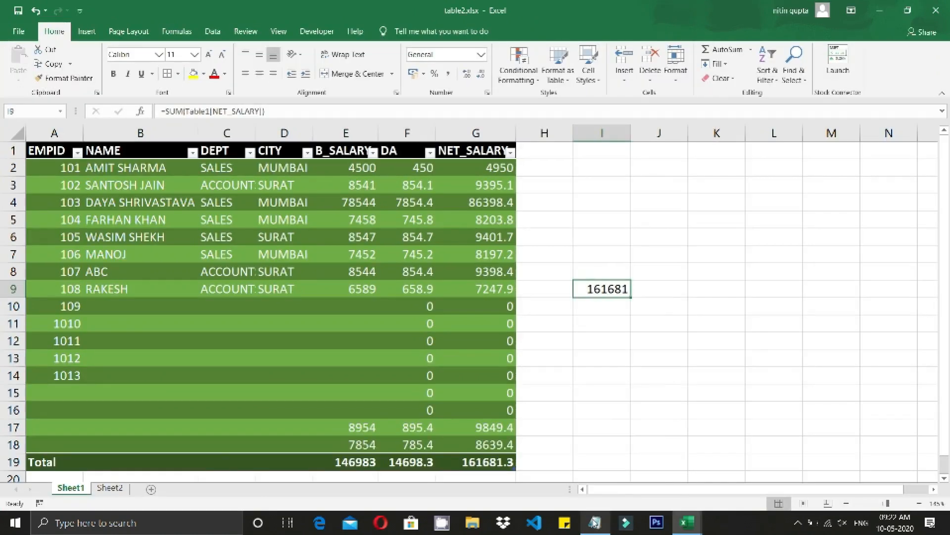
# - Switch to the TABLE1.xlsx workbook with the PRODUCTION table and chart
pyautogui.moveTo(594, 523)
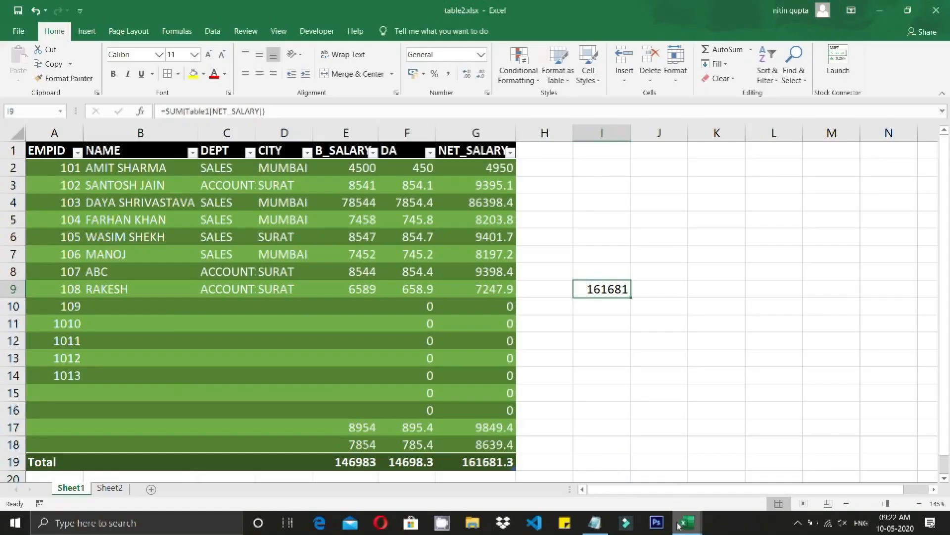
pyautogui.moveTo(682, 524)
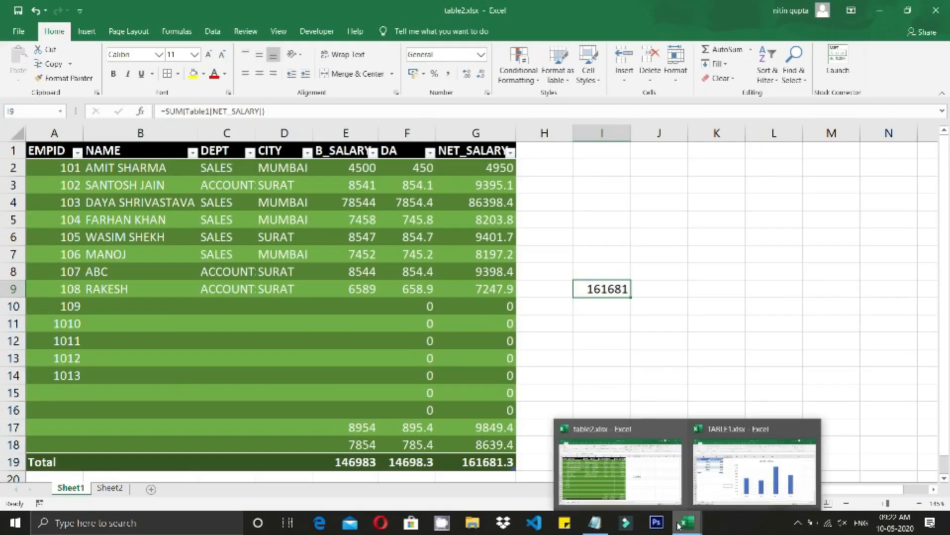
pyautogui.click(734, 470)
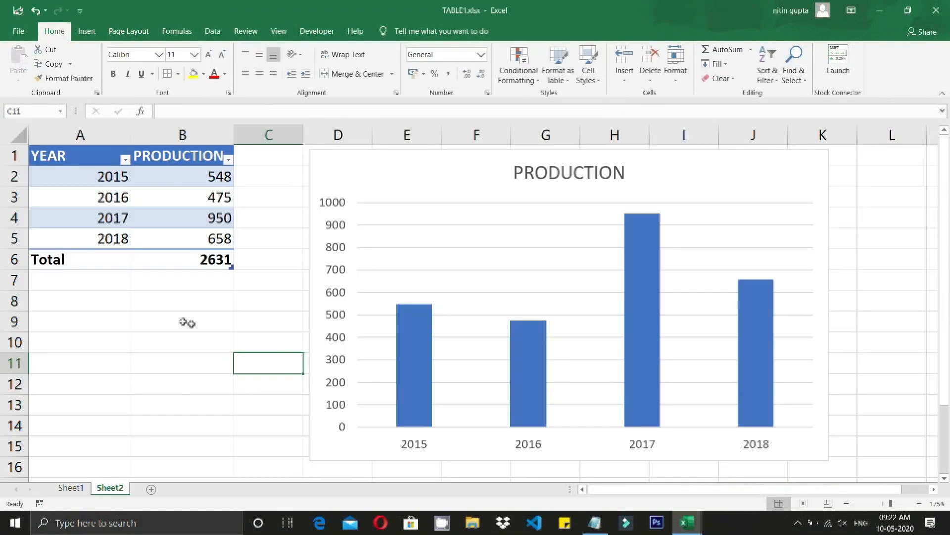
# - Examine the YEAR and PRODUCTION table in A1:B6 and its table design options
pyautogui.click(86, 159)
pyautogui.click(150, 157)
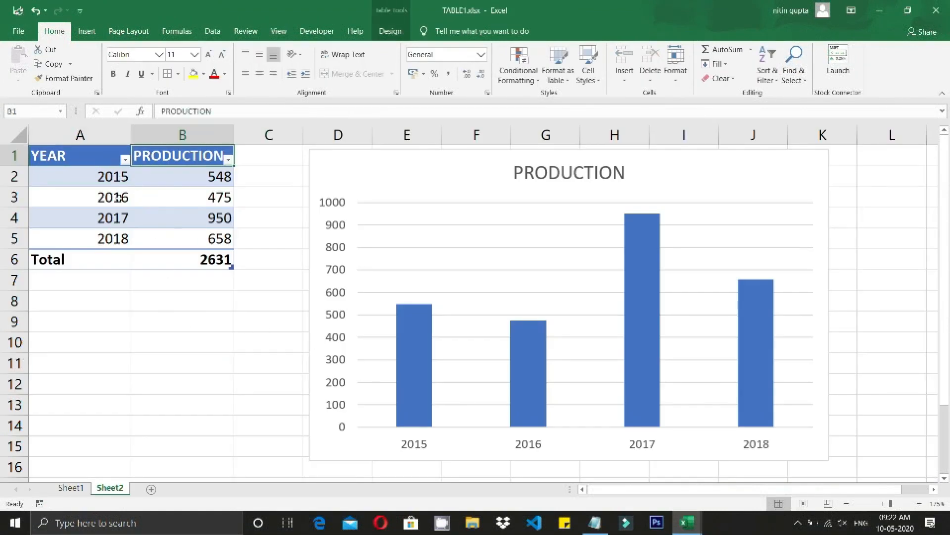
pyautogui.click(111, 182)
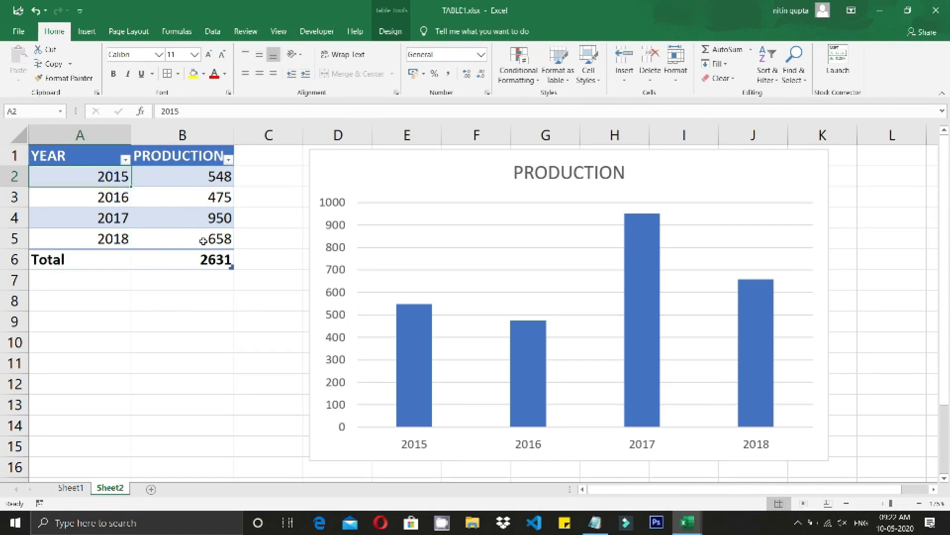
pyautogui.moveTo(81, 158); pyautogui.dragTo(191, 261)
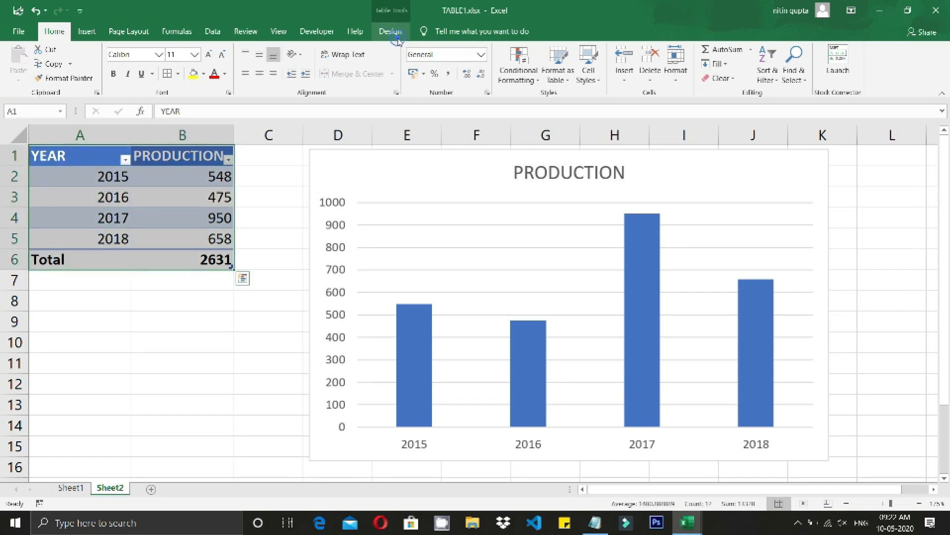
pyautogui.click(391, 31)
pyautogui.click(154, 200)
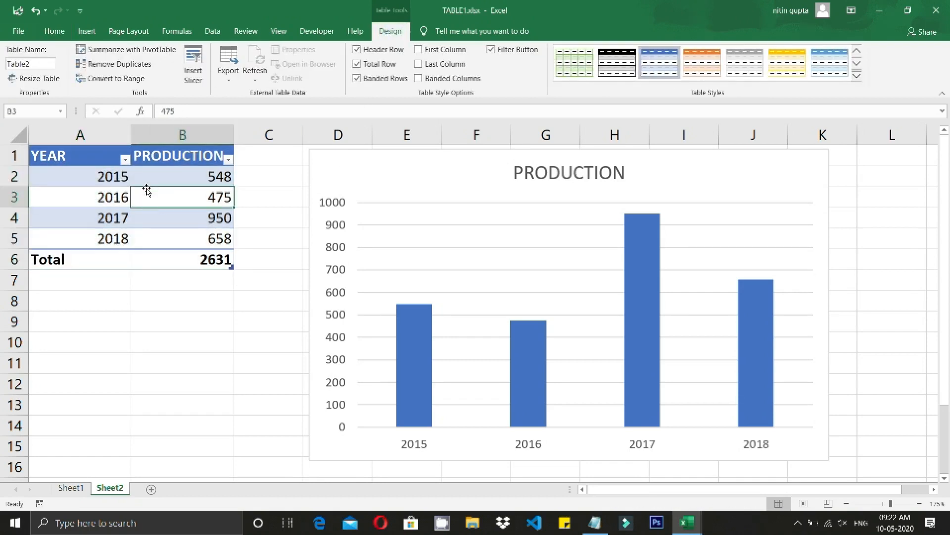
# - Examine the YEAR and PRODUCTION data in A1:B5 that feeds the column chart
pyautogui.click(148, 177)
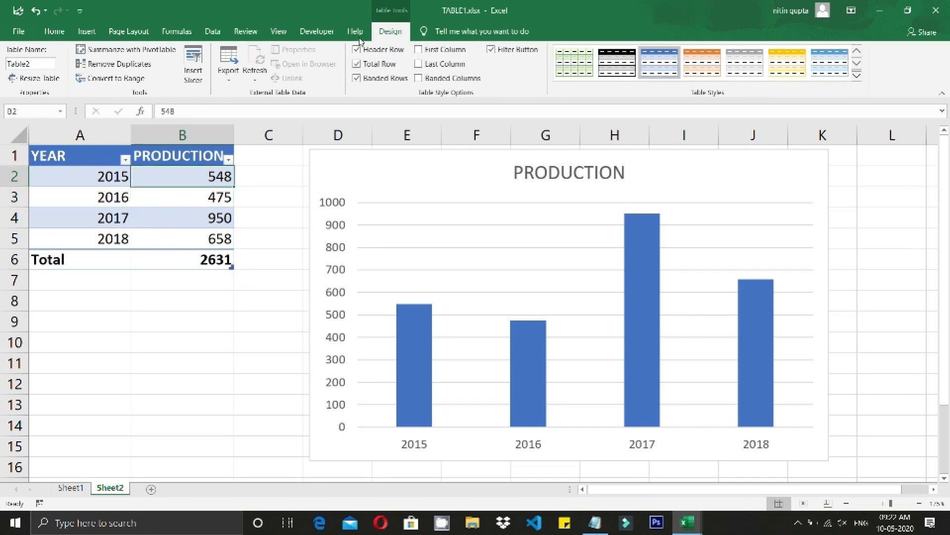
pyautogui.click(279, 155)
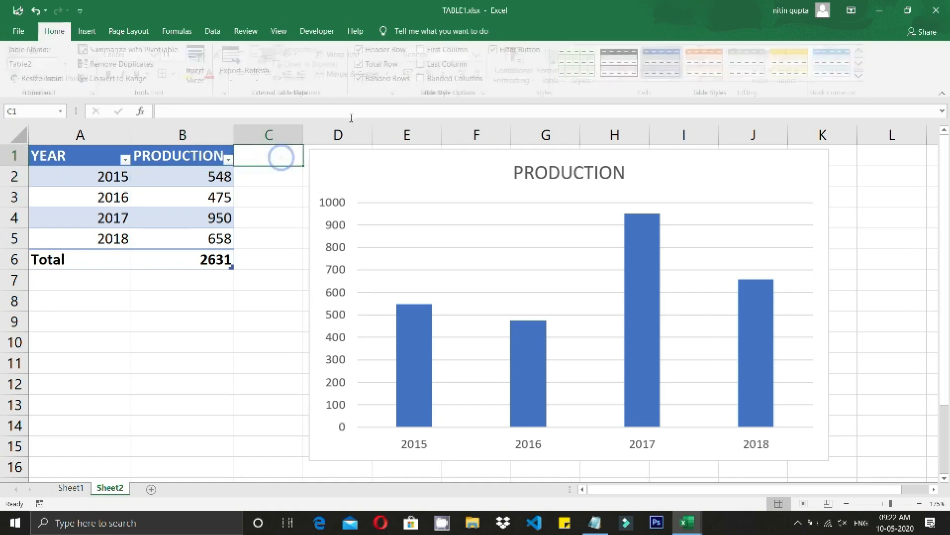
pyautogui.moveTo(69, 156); pyautogui.dragTo(174, 238)
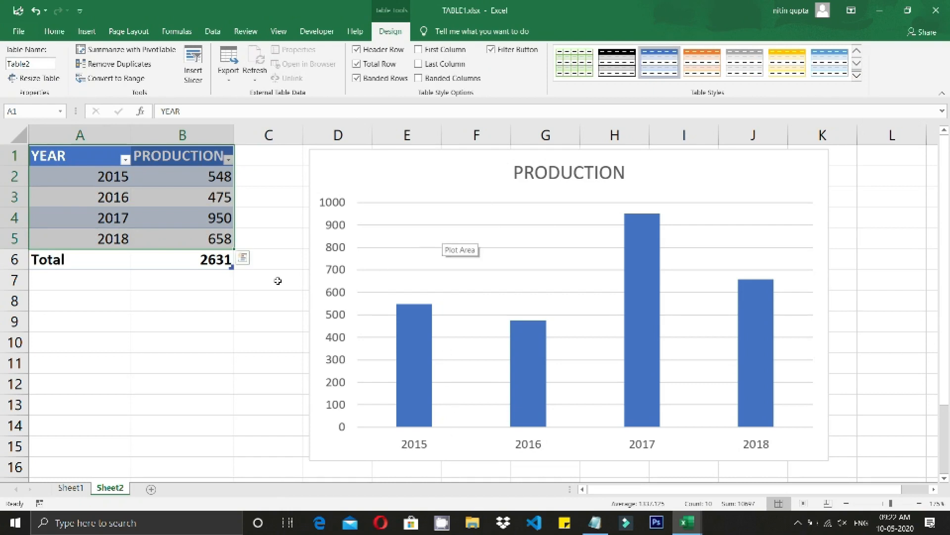
pyautogui.click(141, 301)
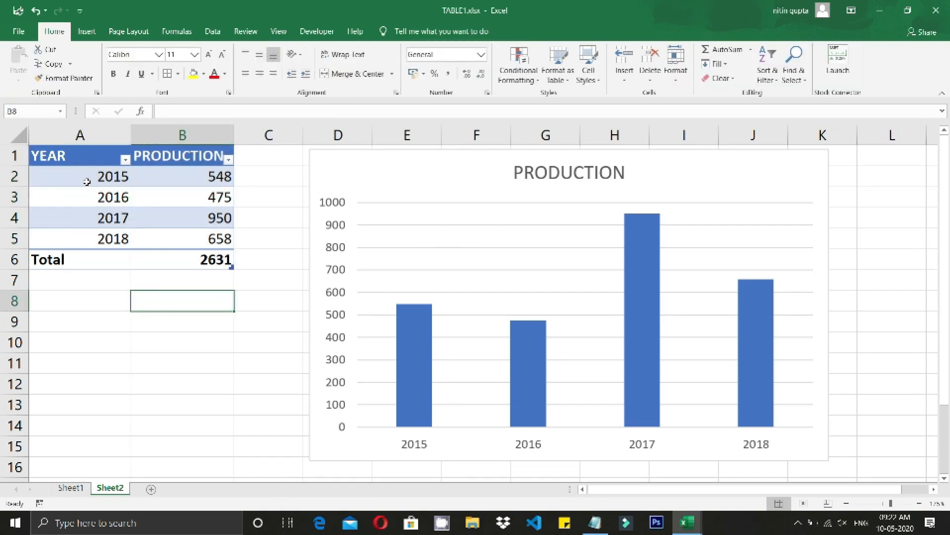
# - Add a table row above the Total row with YEAR 2019 in A6 and PRODUCTION 800 in B6
pyautogui.click(192, 240)
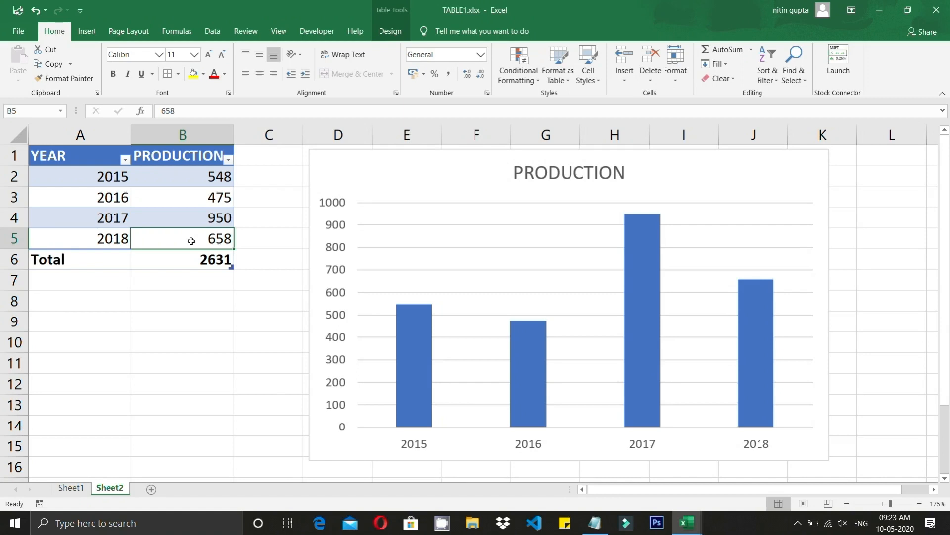
pyautogui.click(115, 242)
pyautogui.click(158, 250)
pyautogui.press('Tab')
pyautogui.click(112, 257)
pyautogui.write('201')
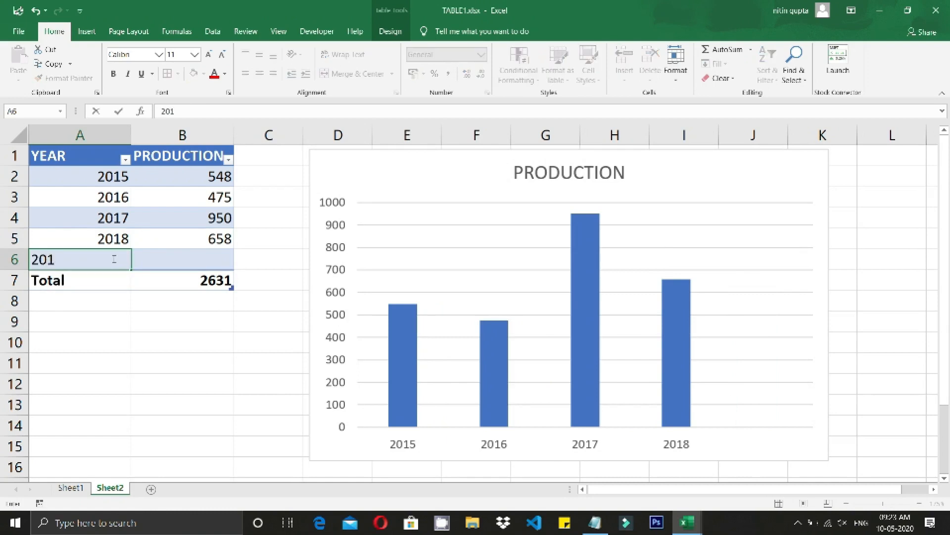
pyautogui.write('9')
pyautogui.press('Tab')
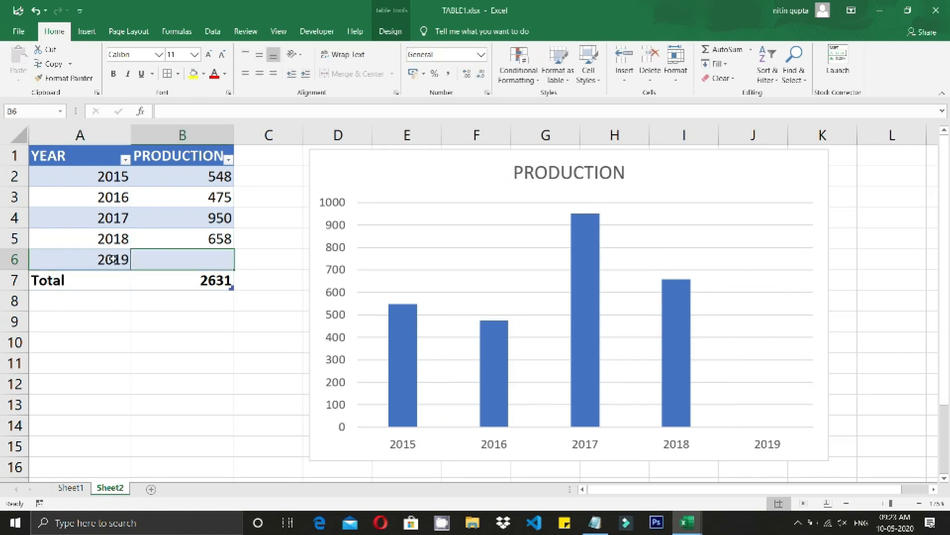
pyautogui.write('800')
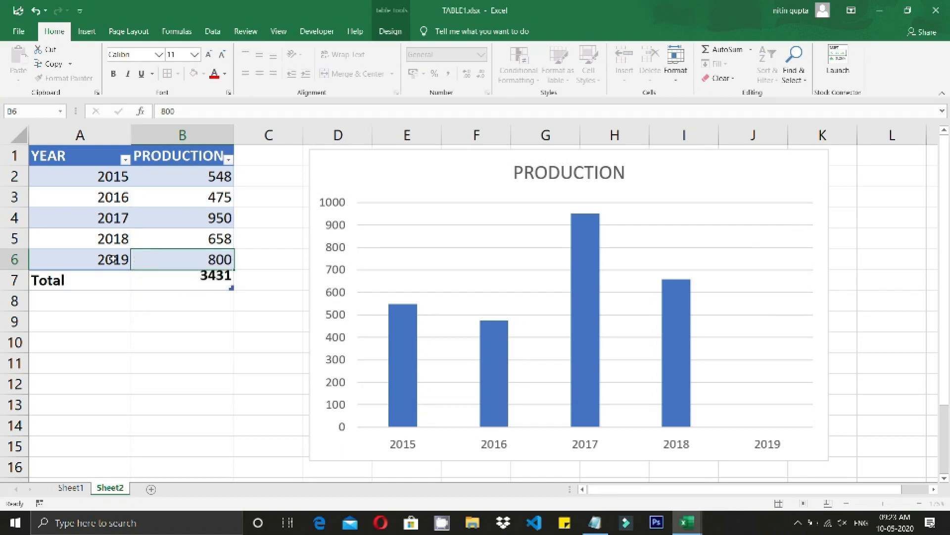
pyautogui.press('Return')
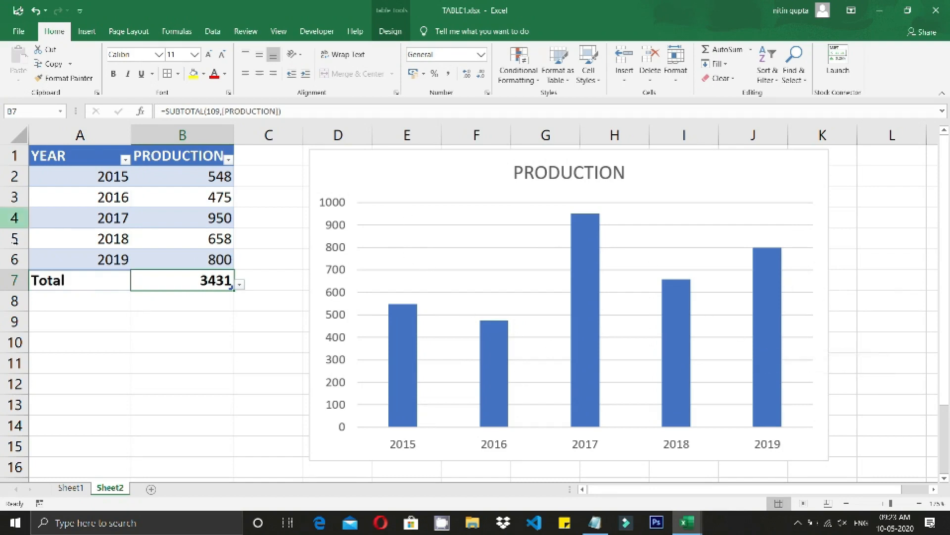
# - Compare the YEAR entries in A2:A6 with the categories shown in the PRODUCTION chart
pyautogui.click(124, 259)
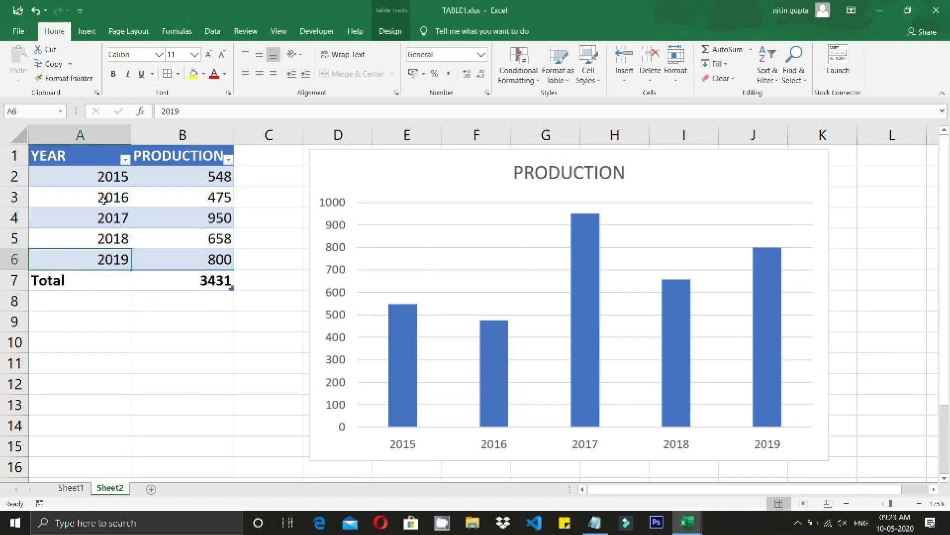
pyautogui.moveTo(102, 176); pyautogui.dragTo(109, 243)
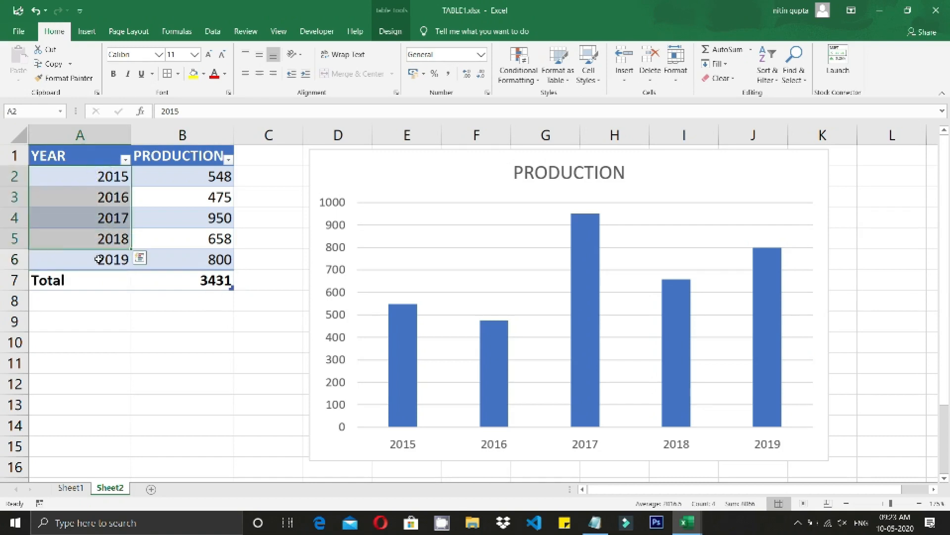
pyautogui.click(68, 259)
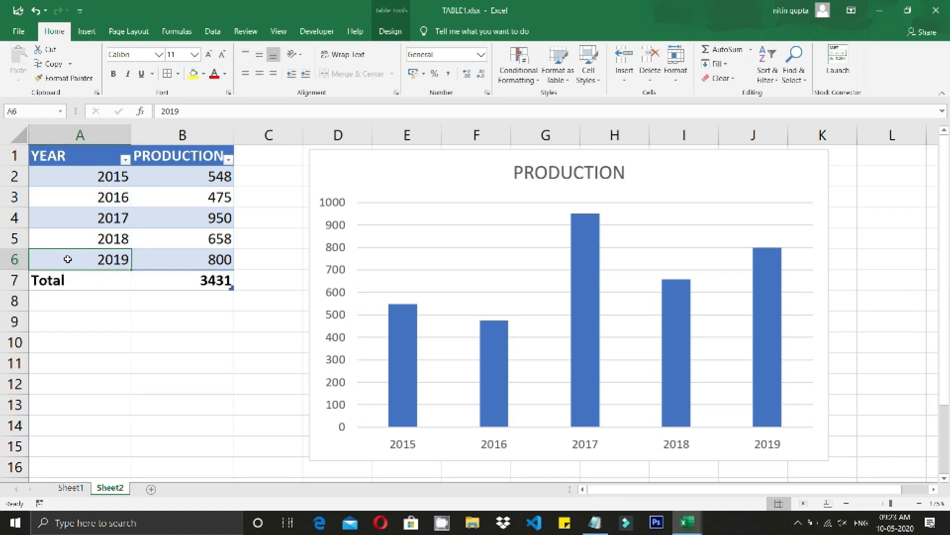
pyautogui.click(168, 313)
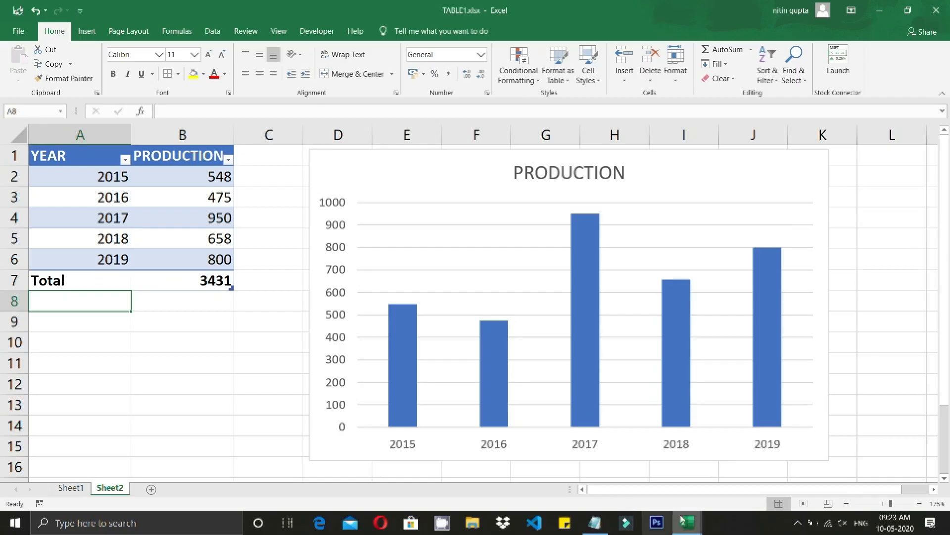
# - Switch to the table2.xlsx workbook and check the B_SALARY and DA filter options of the Sheet1 table
pyautogui.moveTo(686, 521)
pyautogui.click(633, 497)
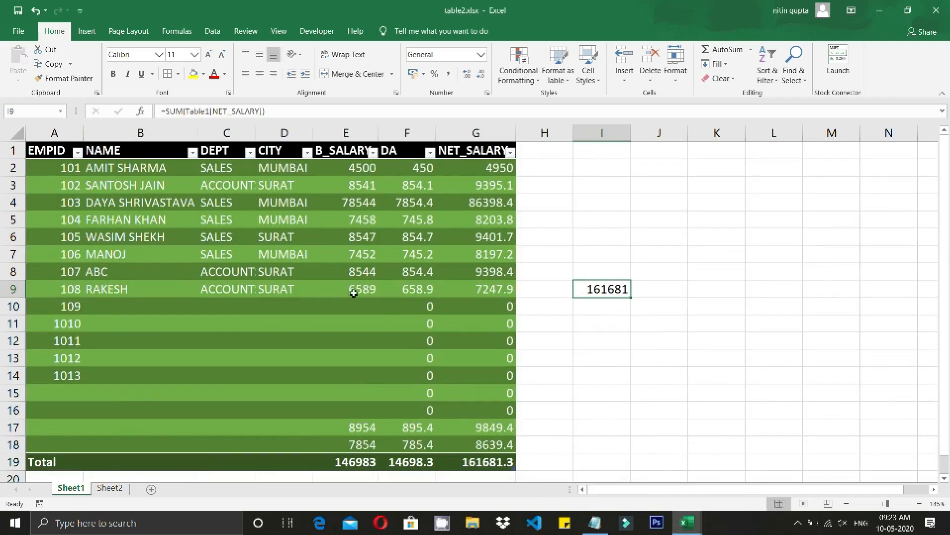
pyautogui.click(373, 152)
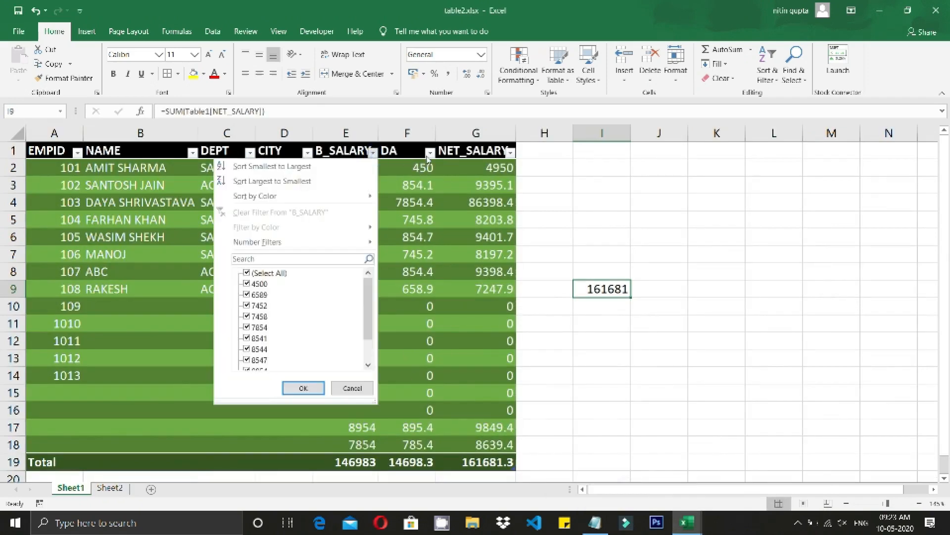
pyautogui.click(423, 153)
# - Turn on filtering for the header row of the plain range on Sheet2 and check the CITY filter
pyautogui.click(109, 488)
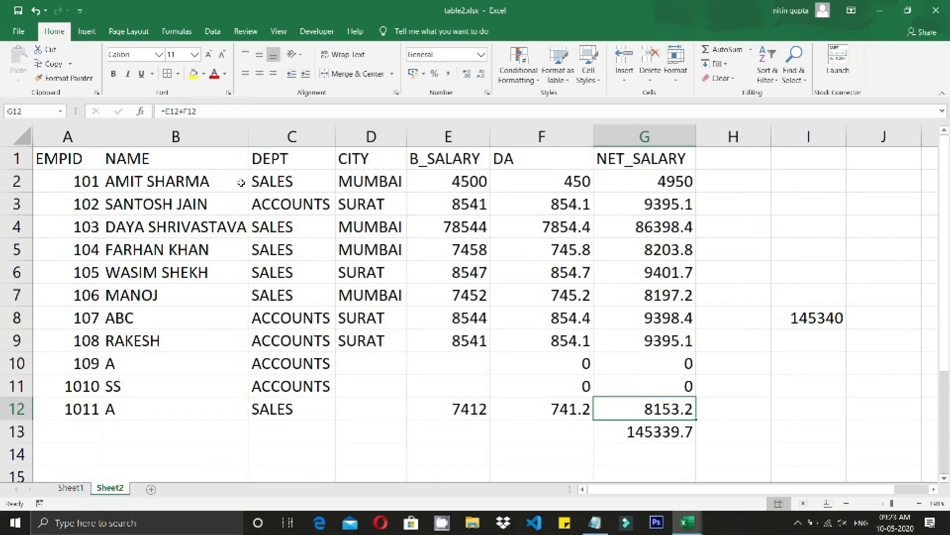
pyautogui.click(98, 162)
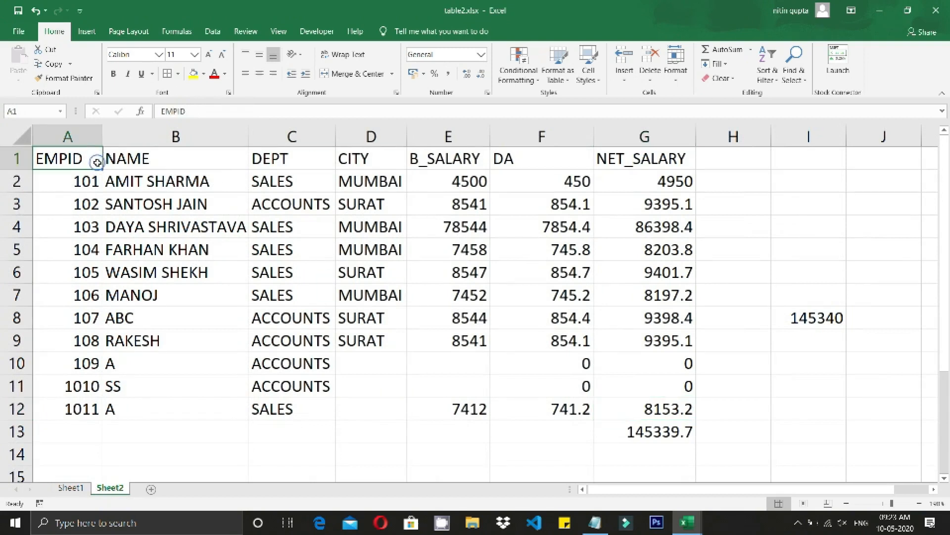
pyautogui.click(281, 29)
pyautogui.click(213, 31)
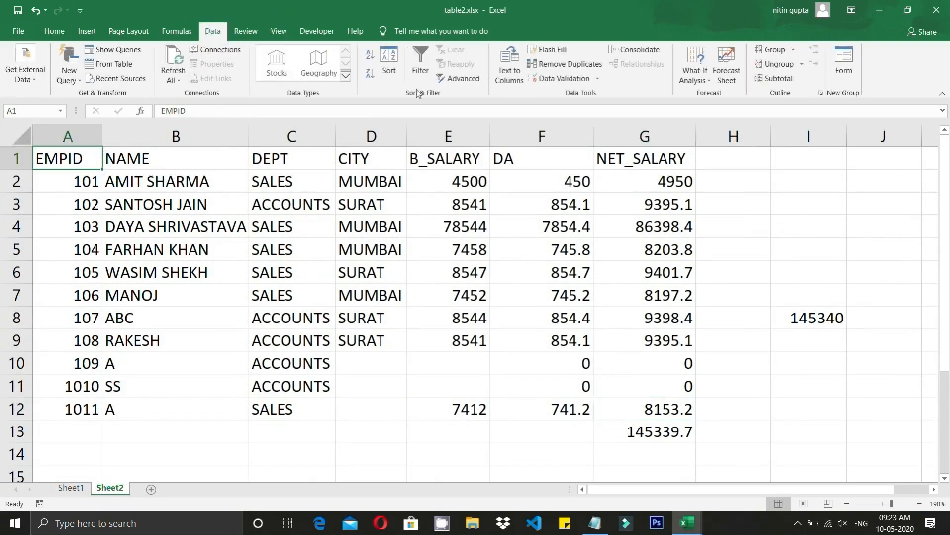
pyautogui.click(427, 69)
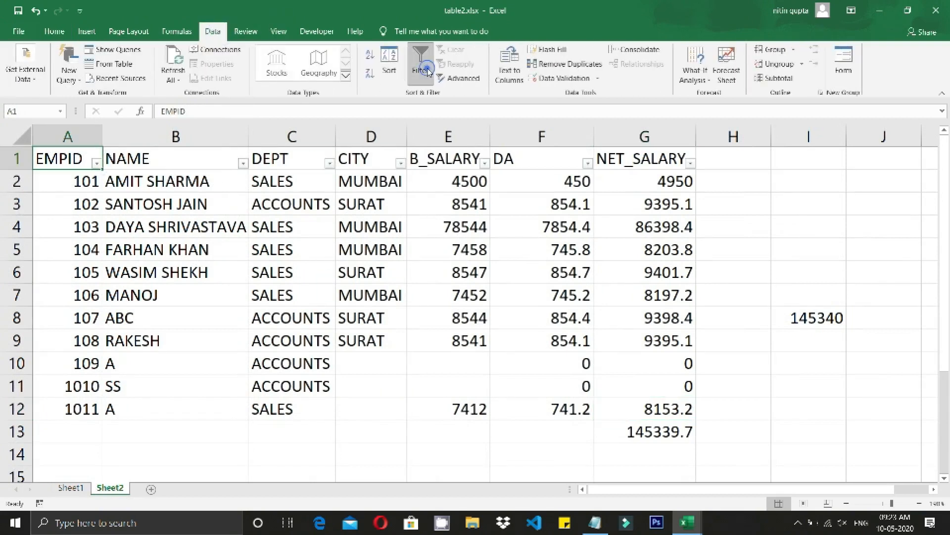
pyautogui.click(402, 164)
pyautogui.click(402, 163)
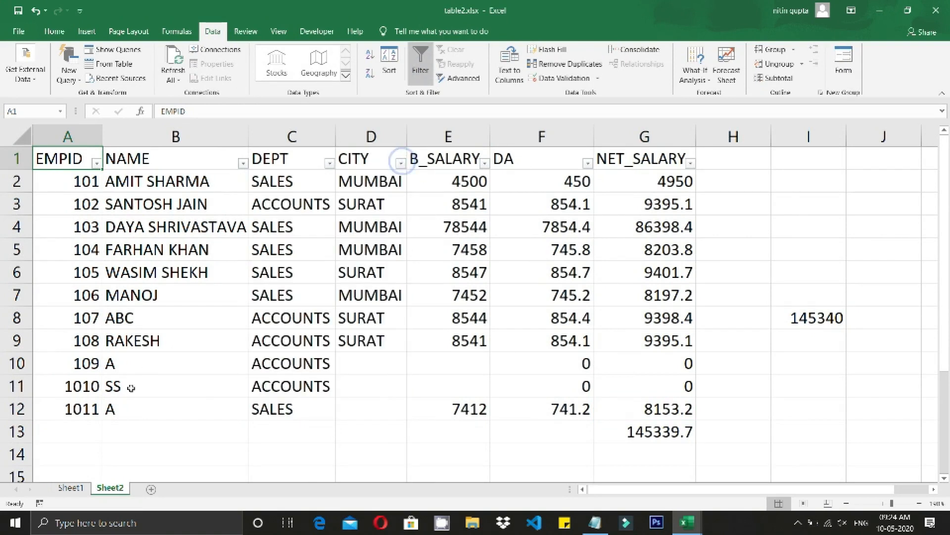
# - Insert DEPT and CITY slicers for the Sheet1 table and place them side by side over the empty columns beside the table
pyautogui.click(70, 487)
pyautogui.click(205, 271)
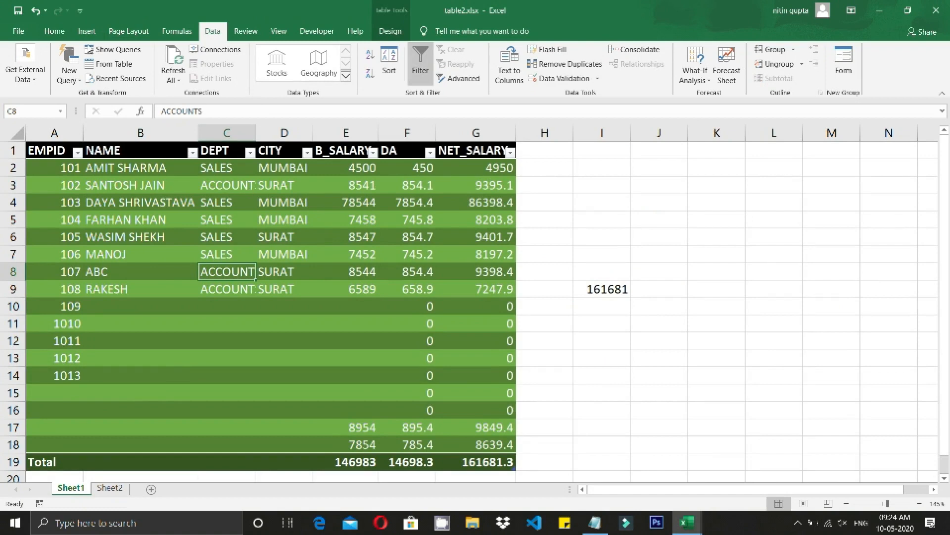
pyautogui.click(80, 32)
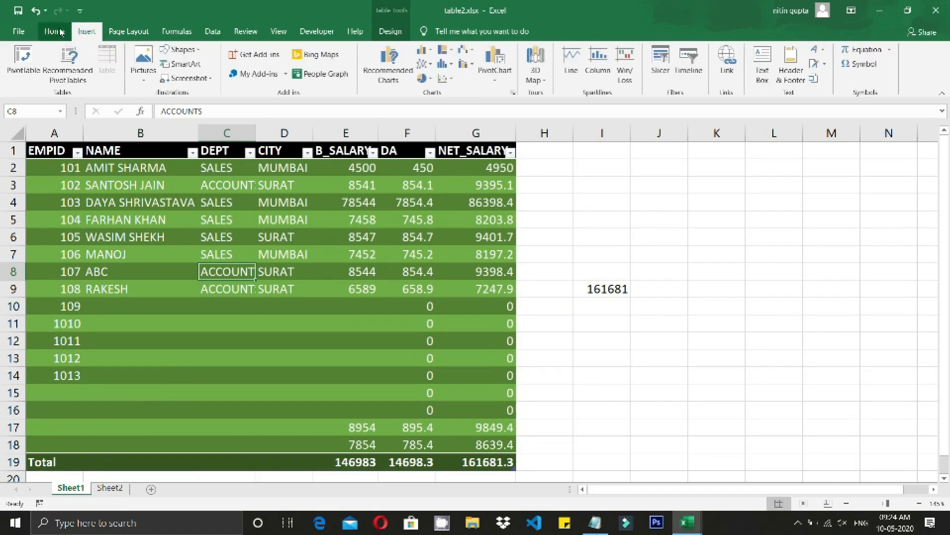
pyautogui.click(55, 31)
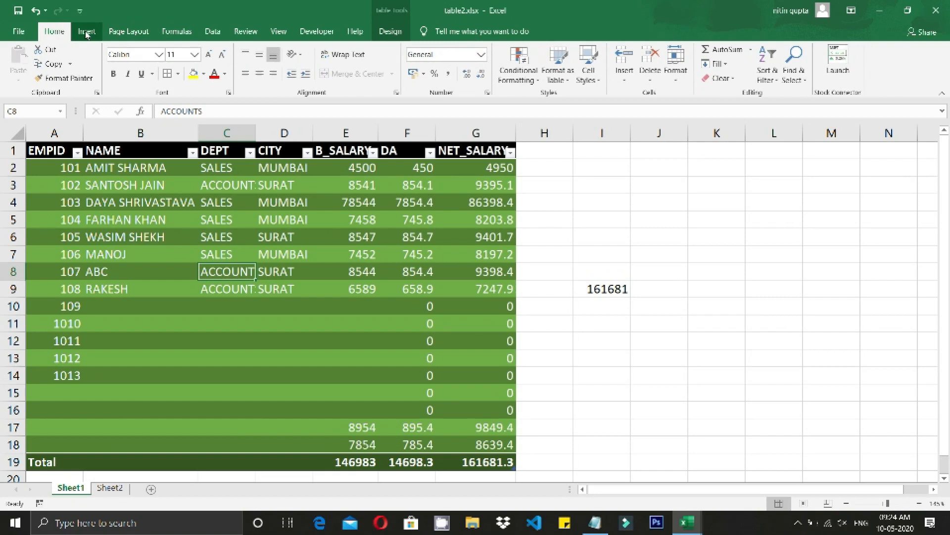
pyautogui.click(86, 32)
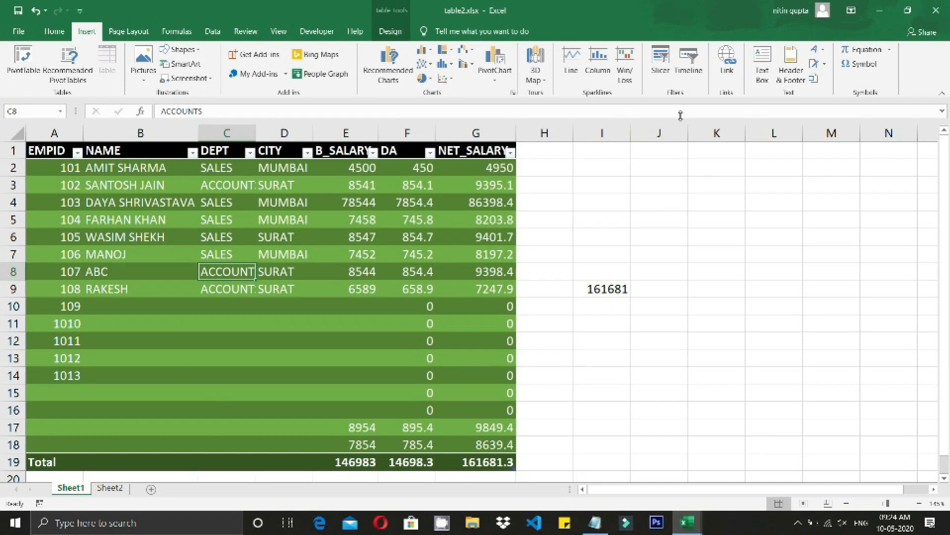
pyautogui.click(660, 75)
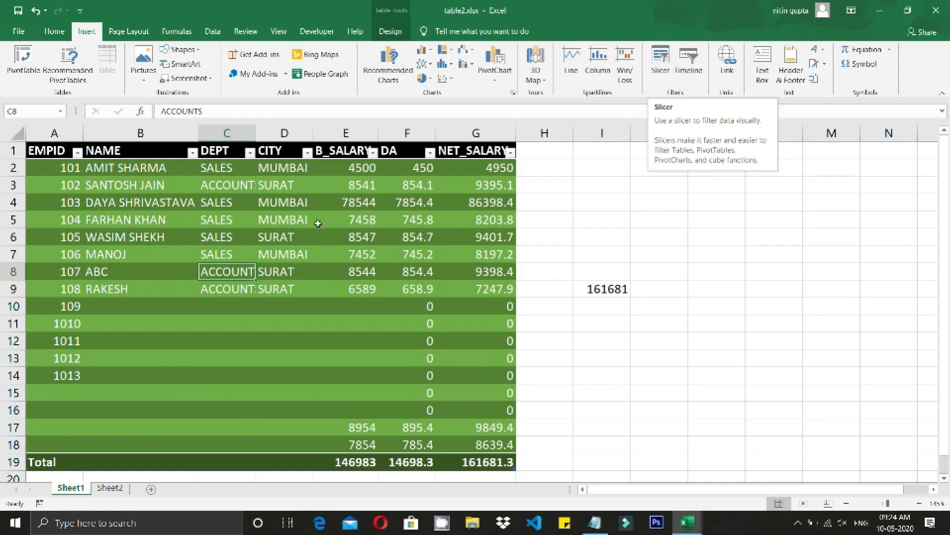
pyautogui.click(661, 61)
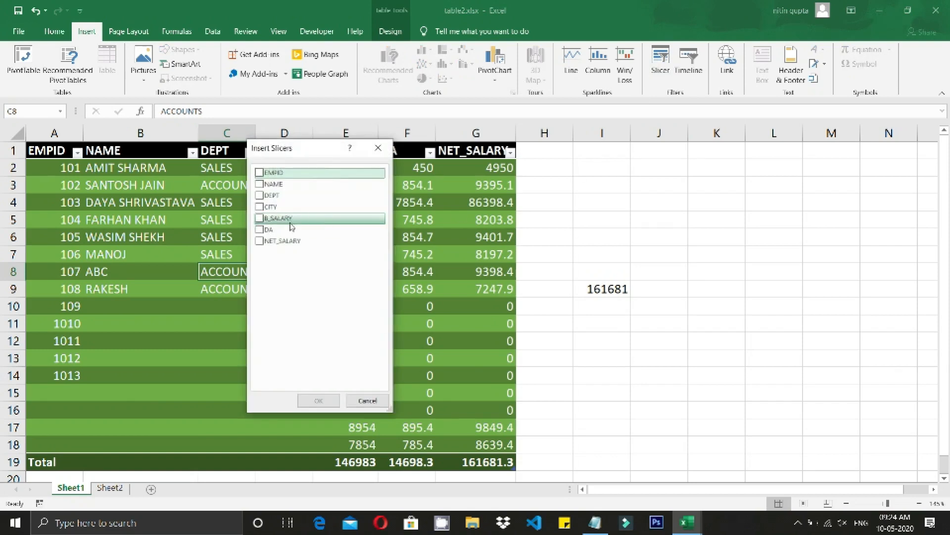
pyautogui.moveTo(305, 152); pyautogui.dragTo(666, 162)
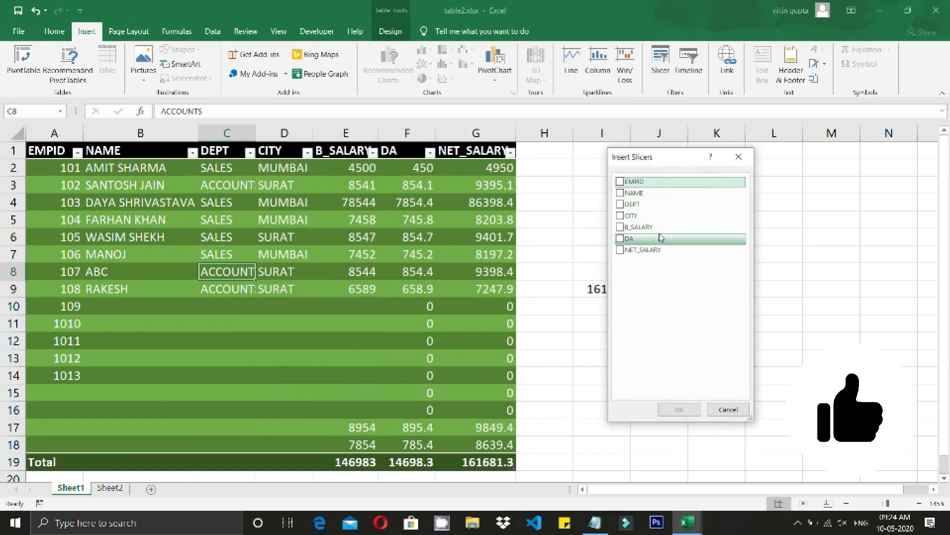
pyautogui.click(620, 205)
pyautogui.click(620, 215)
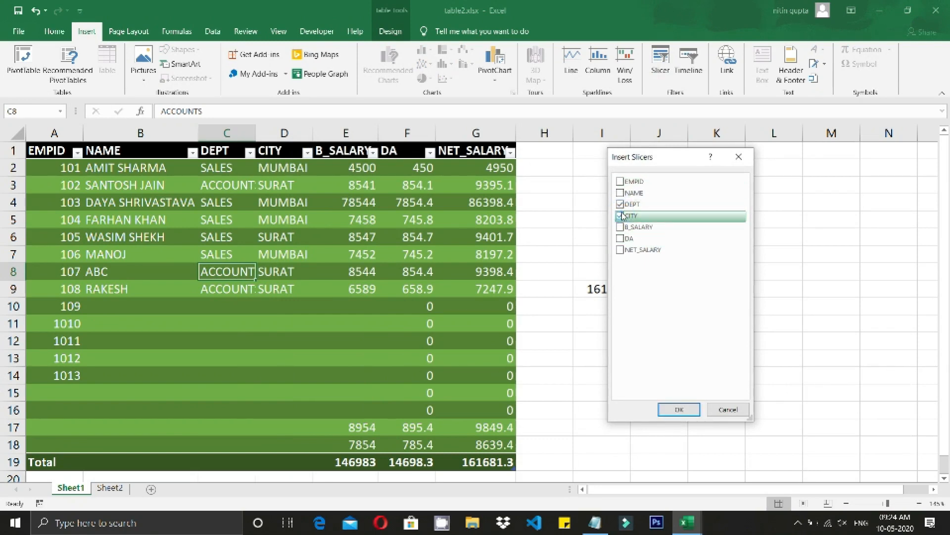
pyautogui.click(679, 407)
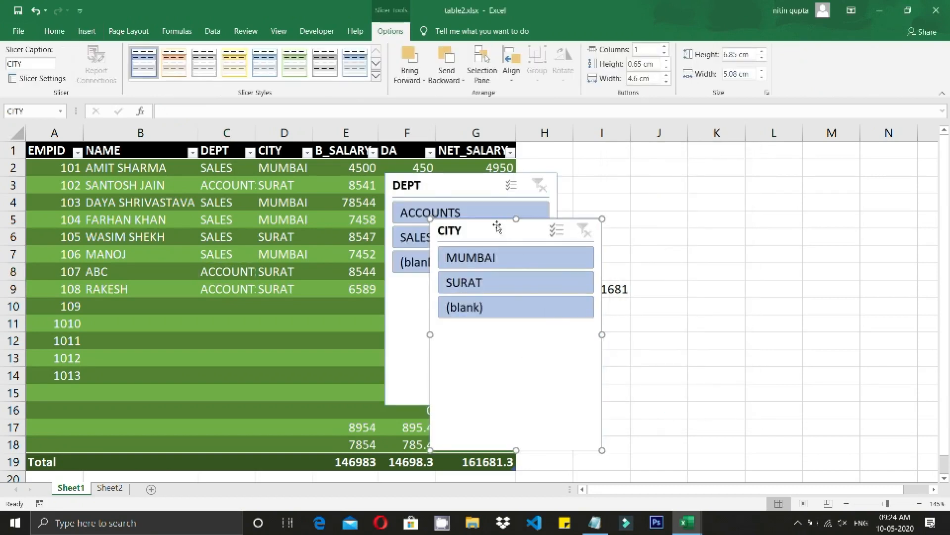
pyautogui.moveTo(676, 197); pyautogui.dragTo(863, 164)
pyautogui.moveTo(438, 185); pyautogui.dragTo(607, 184)
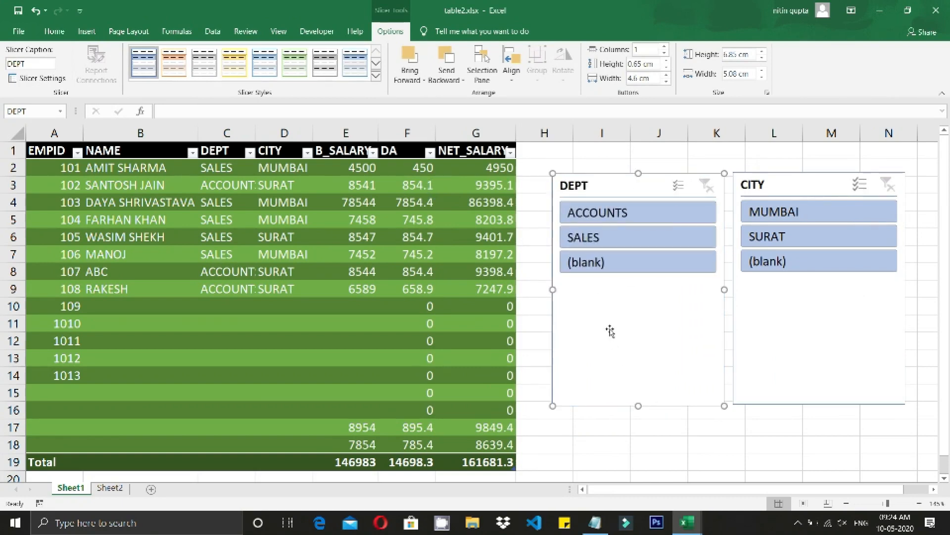
# - Filter the table with the DEPT slicer by SALES, by ACCOUNTS, and by SALES again
pyautogui.click(597, 241)
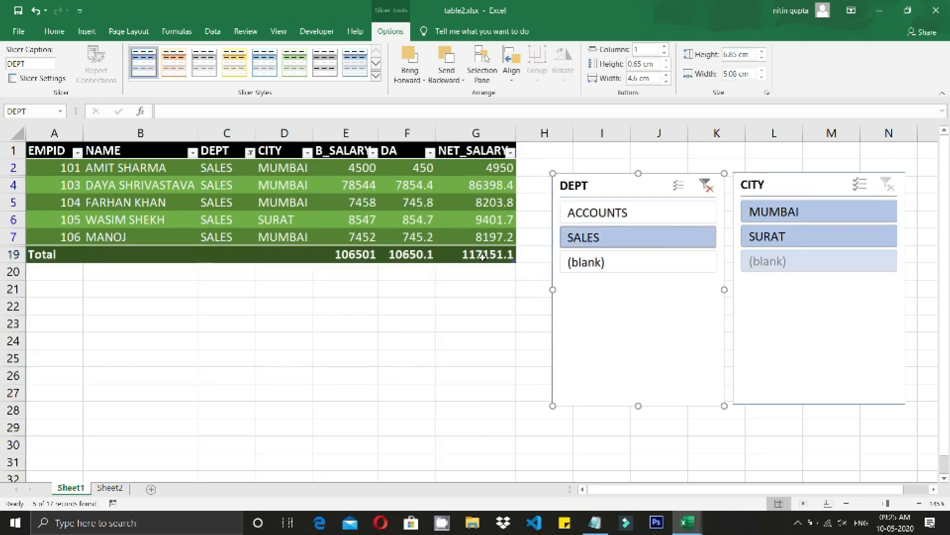
pyautogui.click(617, 222)
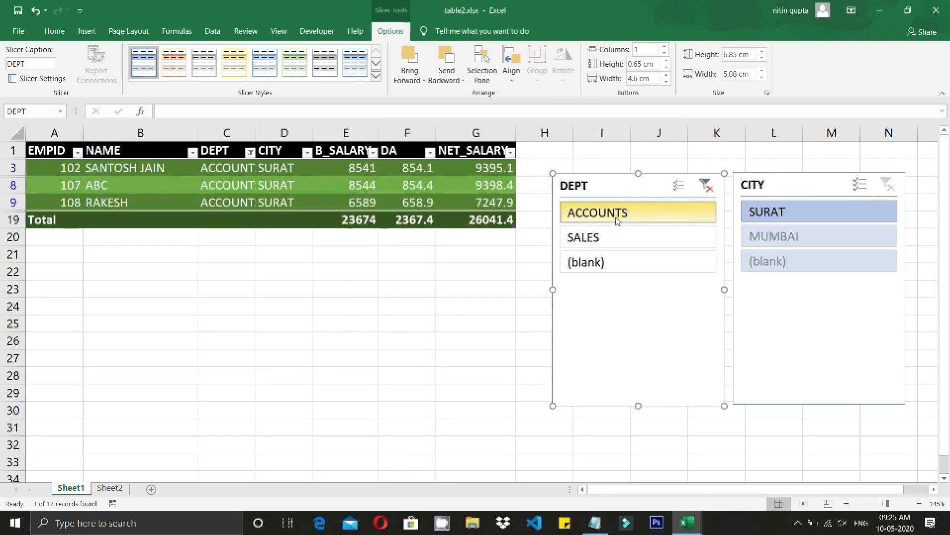
pyautogui.click(596, 237)
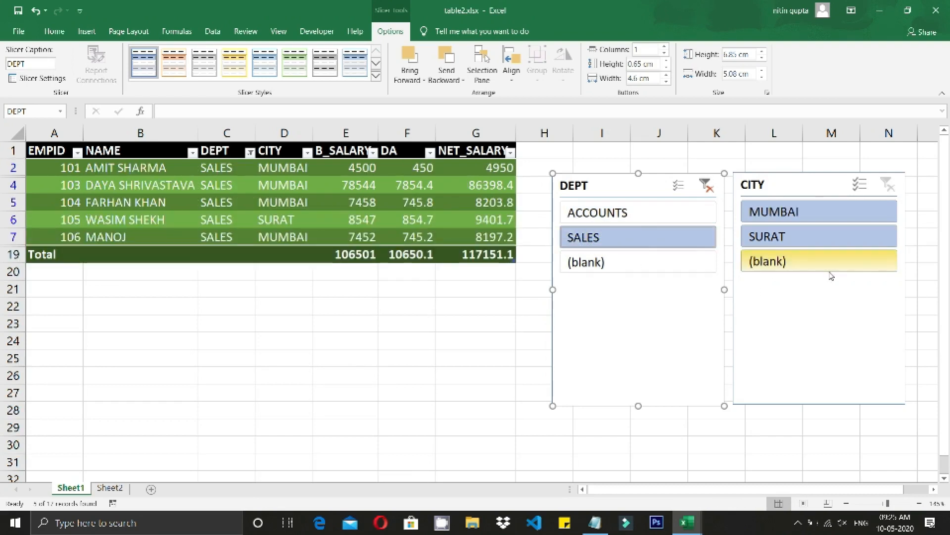
# - Filter the table to SURAT with the CITY slicer and clear the DEPT slicer's filter
pyautogui.click(802, 241)
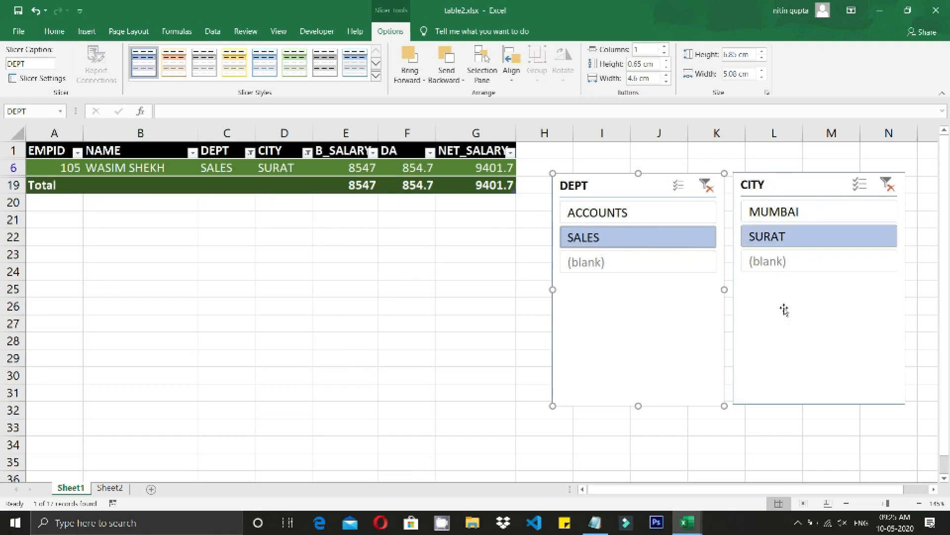
pyautogui.click(708, 188)
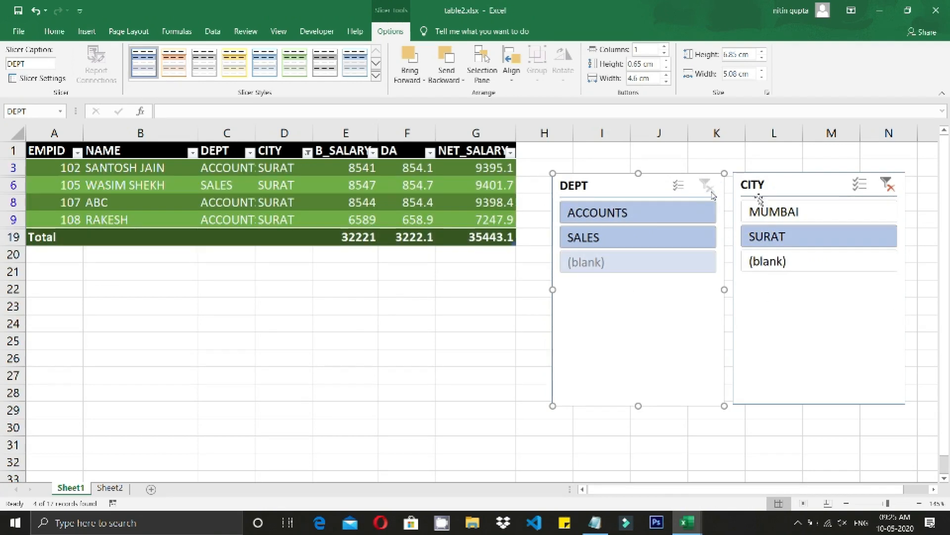
# - Clear the CITY slicer's filter and turn on multi-select in the DEPT slicer to exclude SALES
pyautogui.click(888, 184)
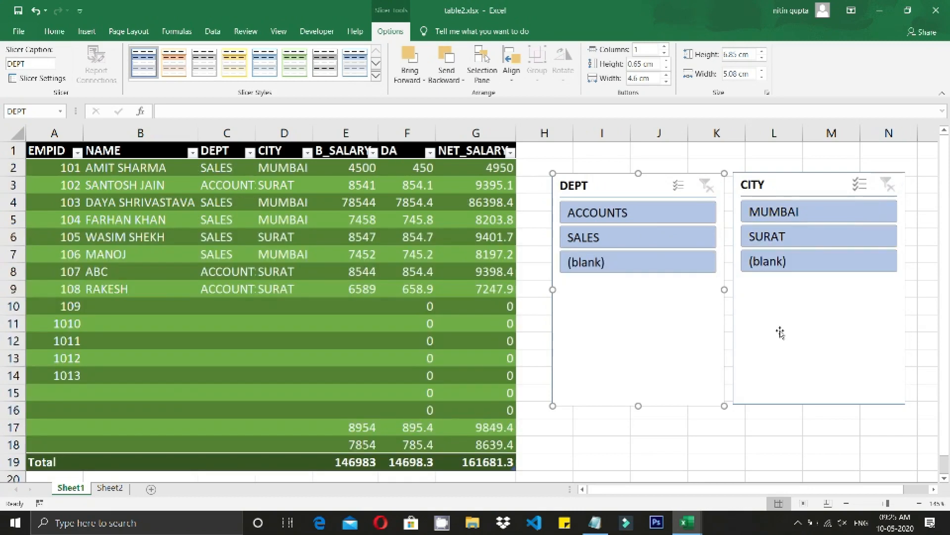
pyautogui.click(682, 192)
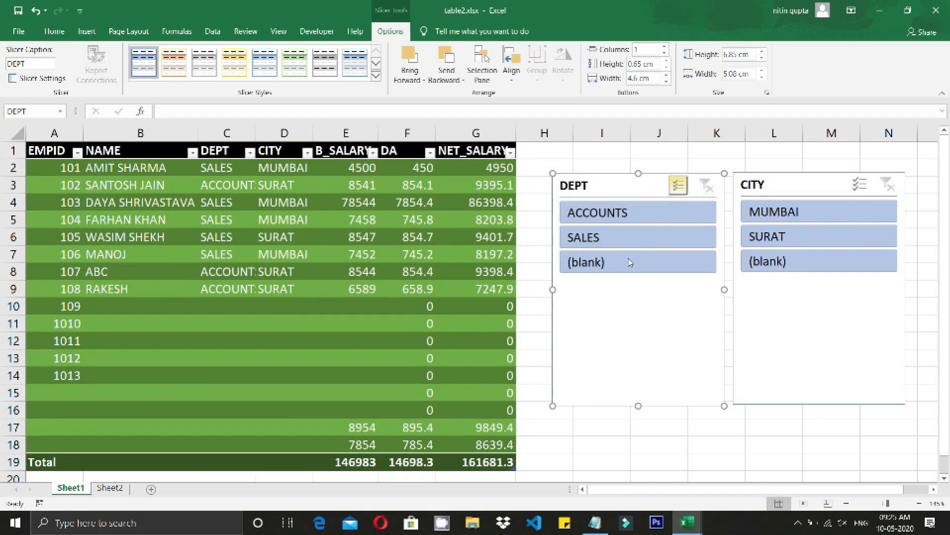
pyautogui.click(638, 239)
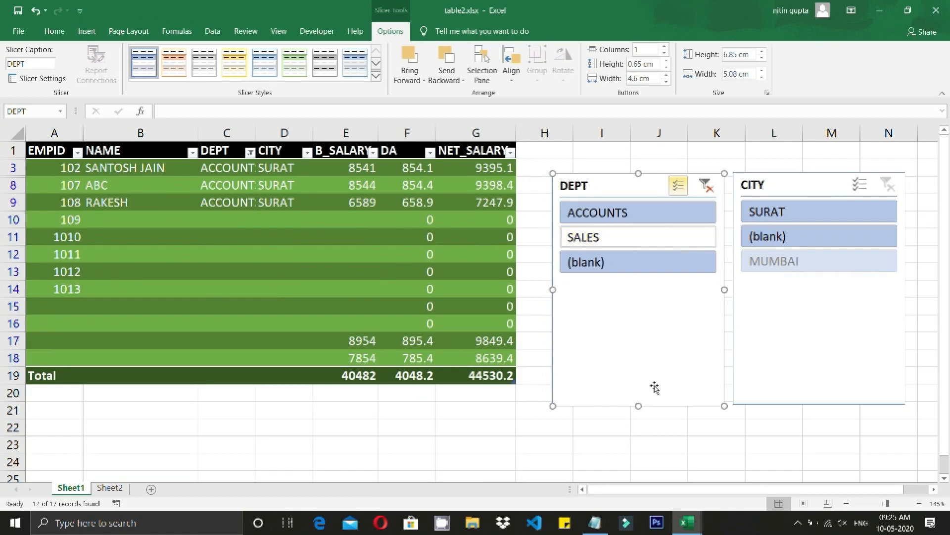
# - Filter the table with the CITY slicer by (blank) and by SURAT, and clear the filters of both slicers
pyautogui.click(780, 236)
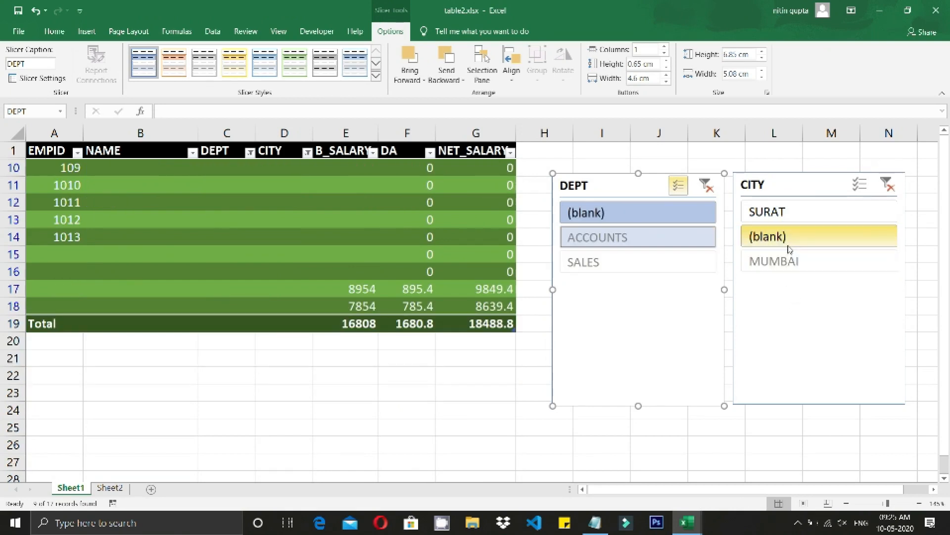
pyautogui.click(788, 218)
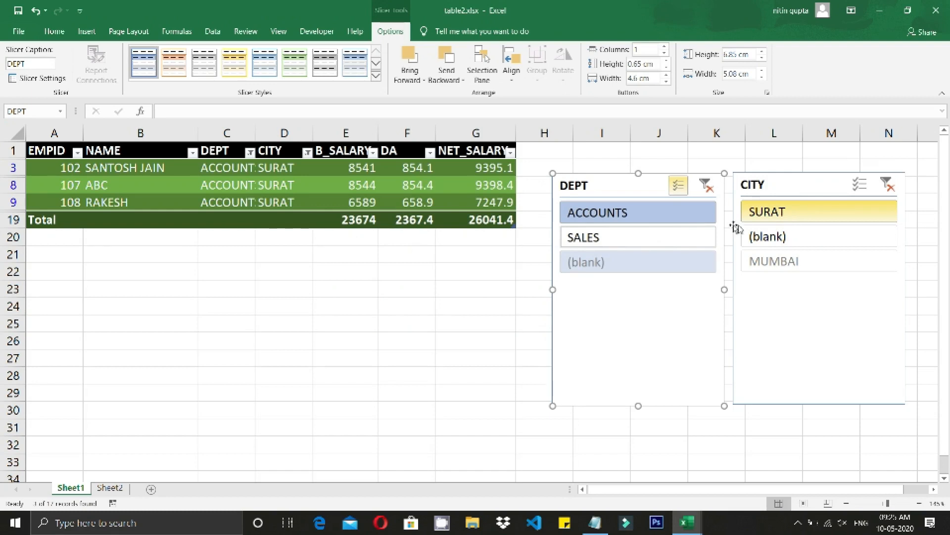
pyautogui.click(703, 189)
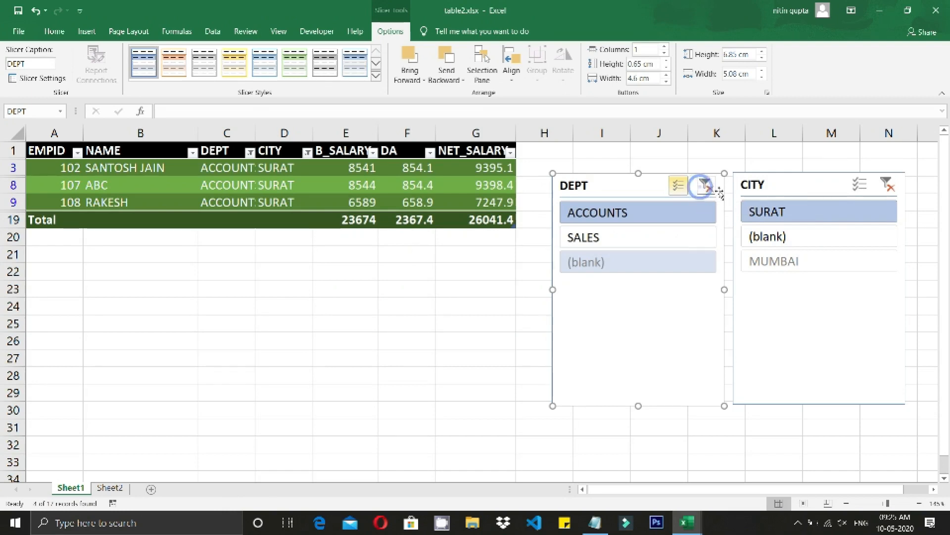
pyautogui.click(887, 184)
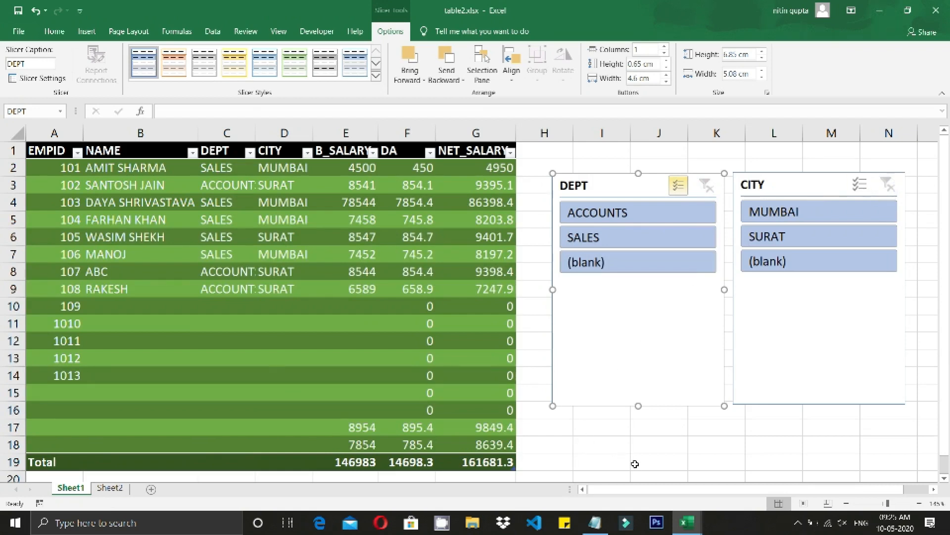
# - Switch to the TABLE1.xlsx workbook and try to insert a slicer with the empty cell below the table selected
pyautogui.moveTo(687, 521)
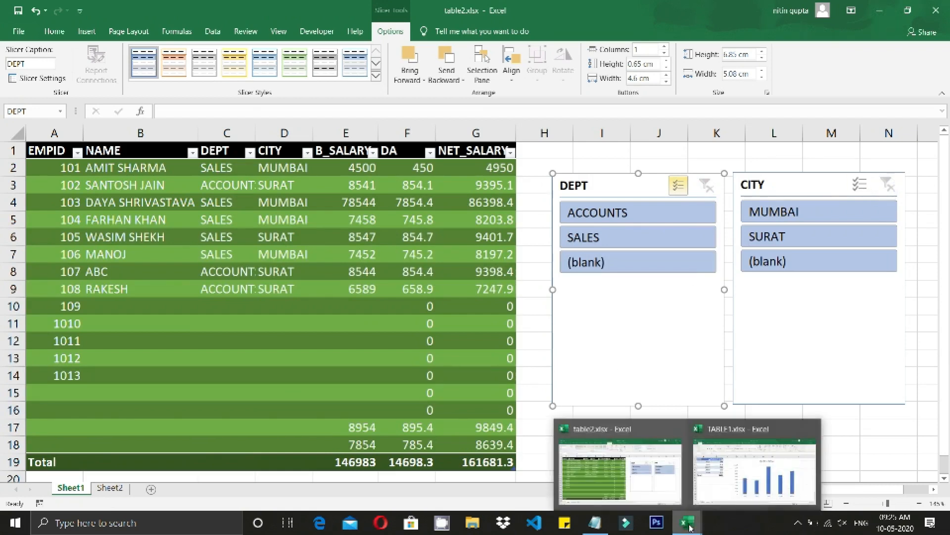
pyautogui.click(721, 455)
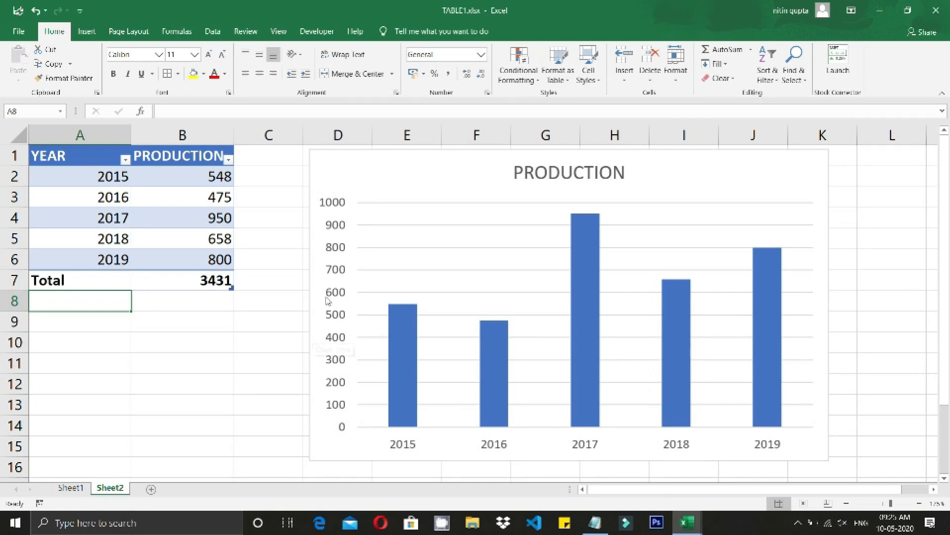
pyautogui.click(87, 32)
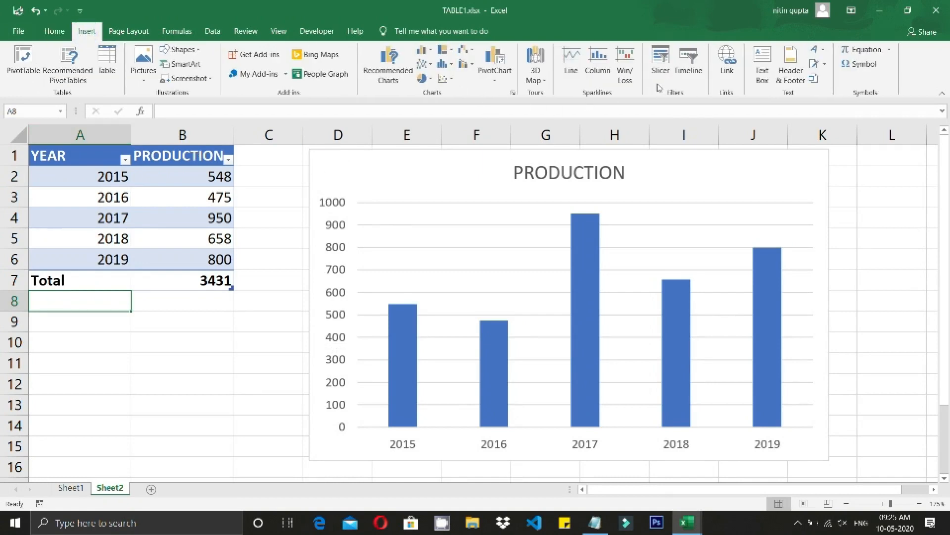
pyautogui.click(662, 75)
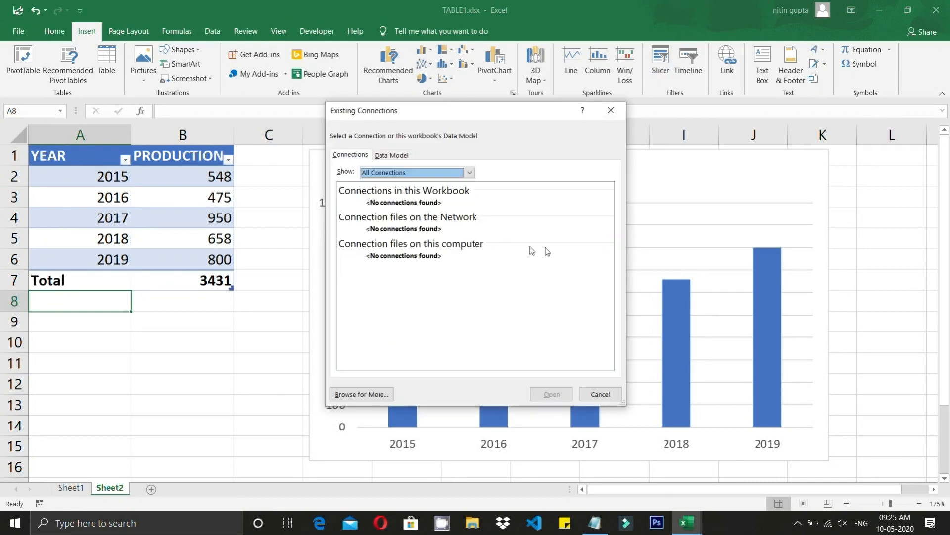
pyautogui.click(614, 111)
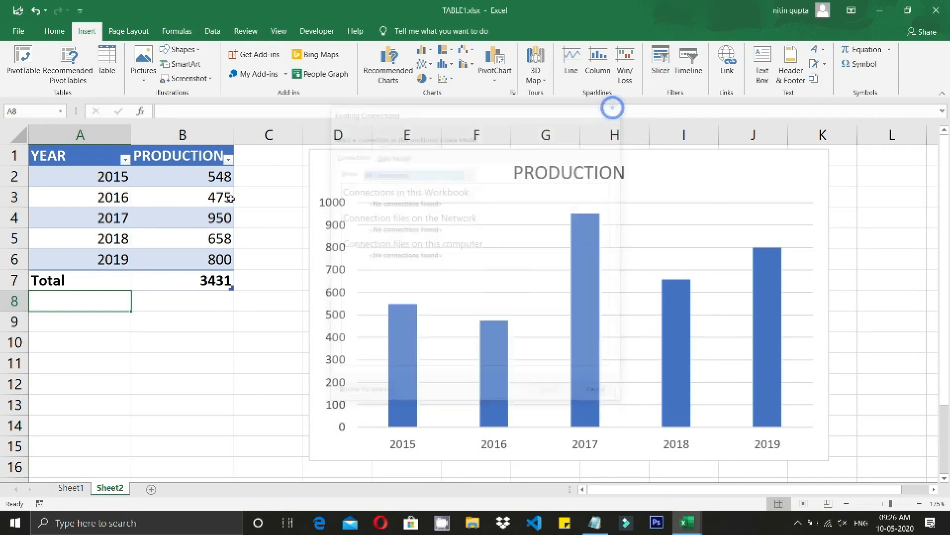
# - Insert a YEAR slicer for the production table and place it directly below the table's total row
pyautogui.click(154, 212)
pyautogui.click(659, 74)
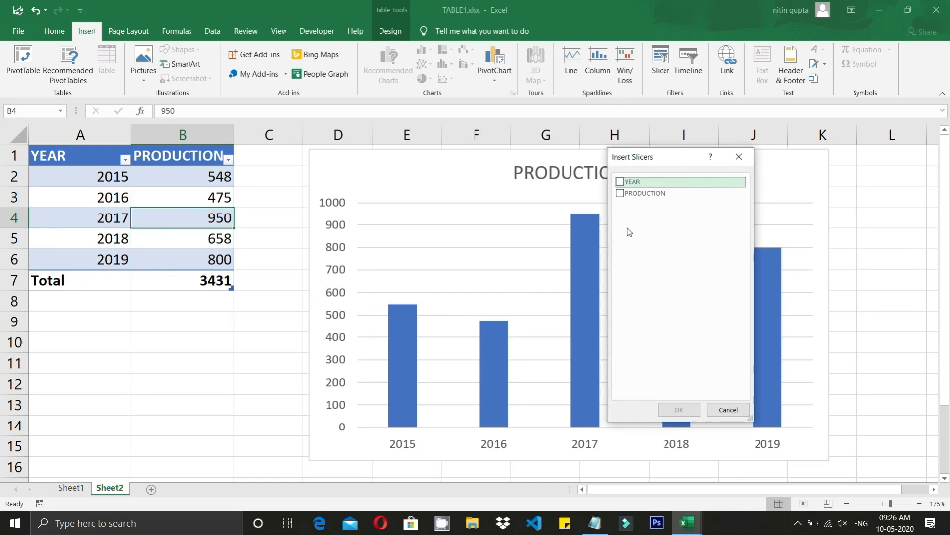
pyautogui.click(621, 182)
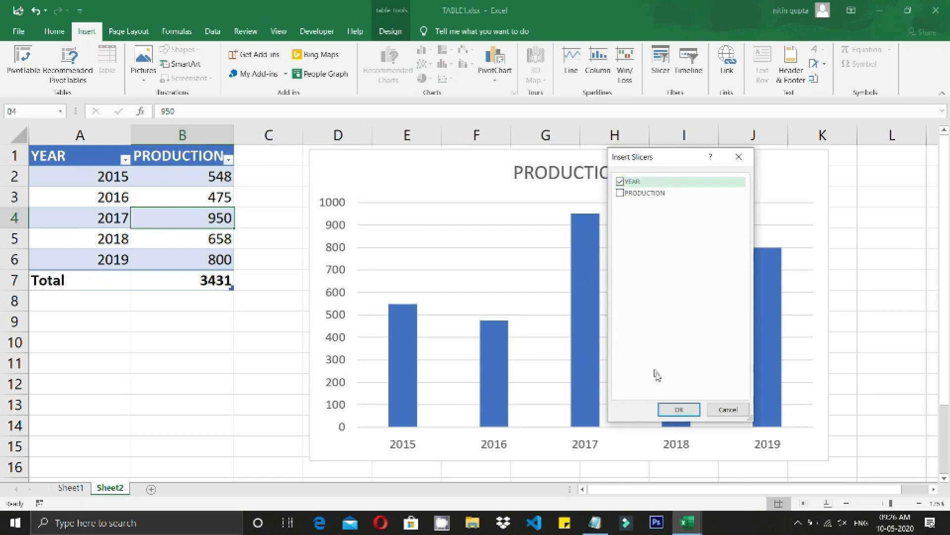
pyautogui.click(678, 409)
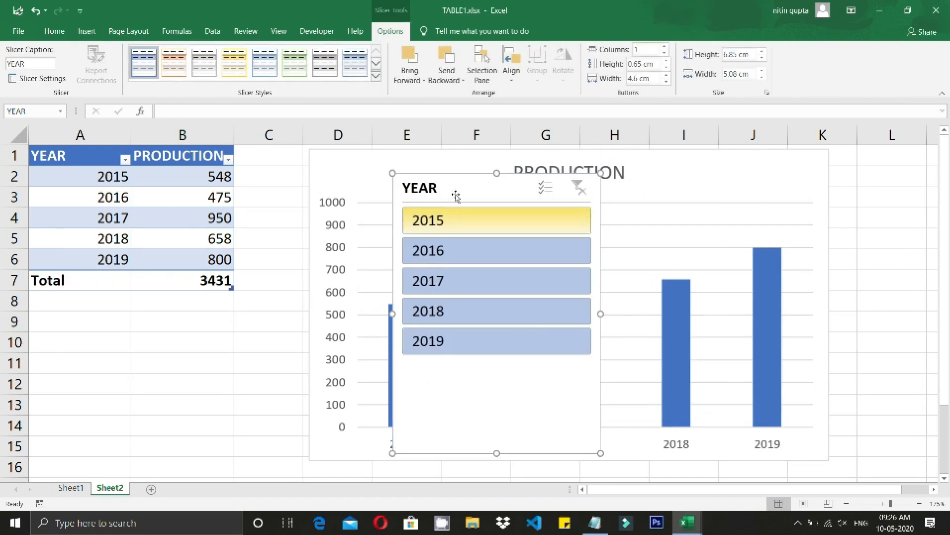
pyautogui.moveTo(456, 196); pyautogui.dragTo(87, 297)
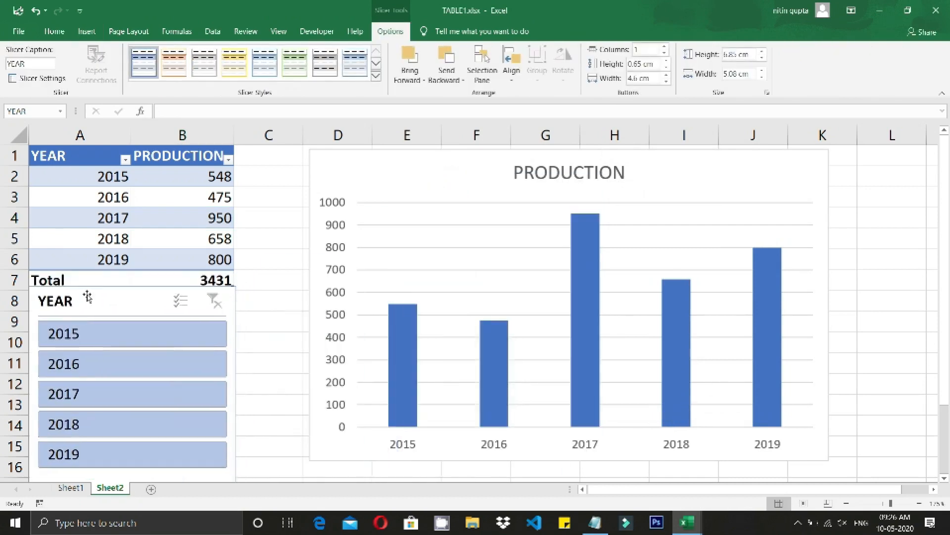
# - Filter the production table and its chart with the YEAR slicer by 2015, by 2016, and with multi-select by 2015, 2016 and 2018
pyautogui.click(74, 336)
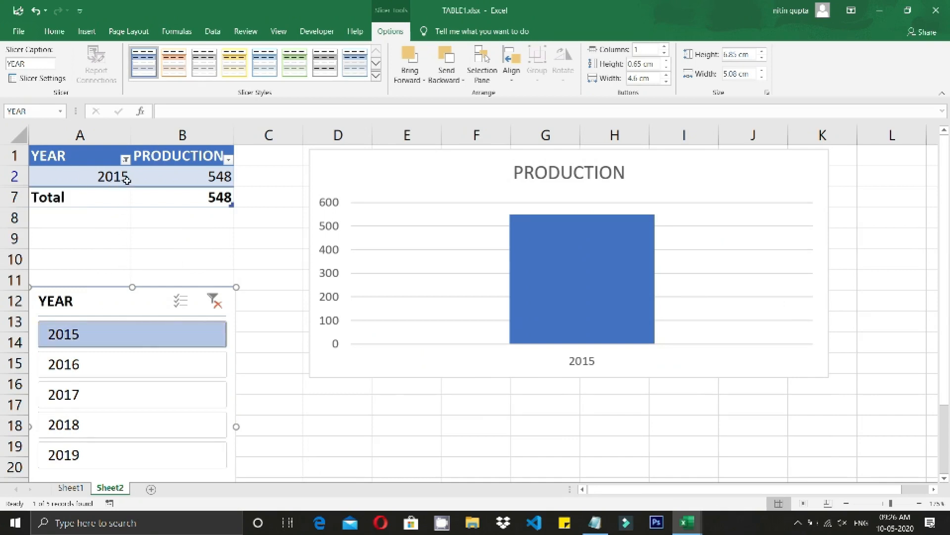
pyautogui.click(106, 368)
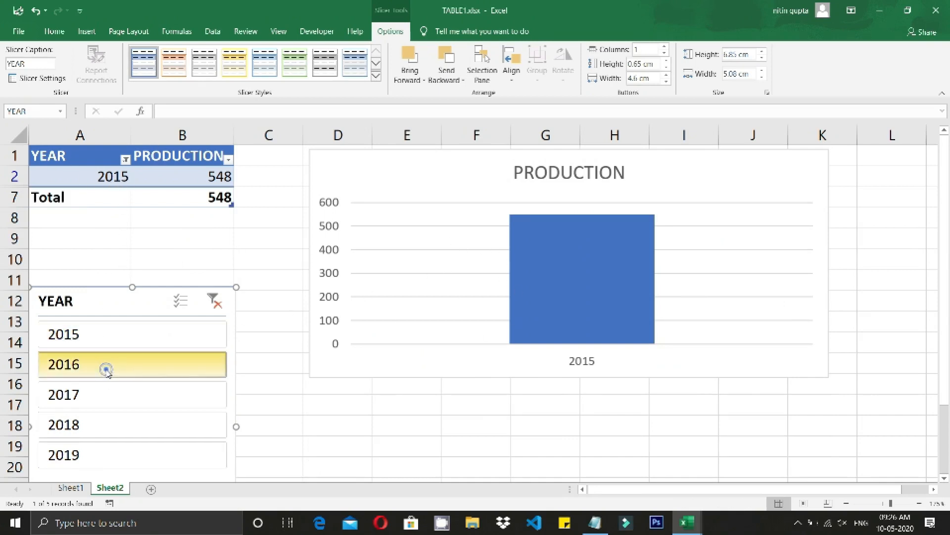
pyautogui.click(181, 300)
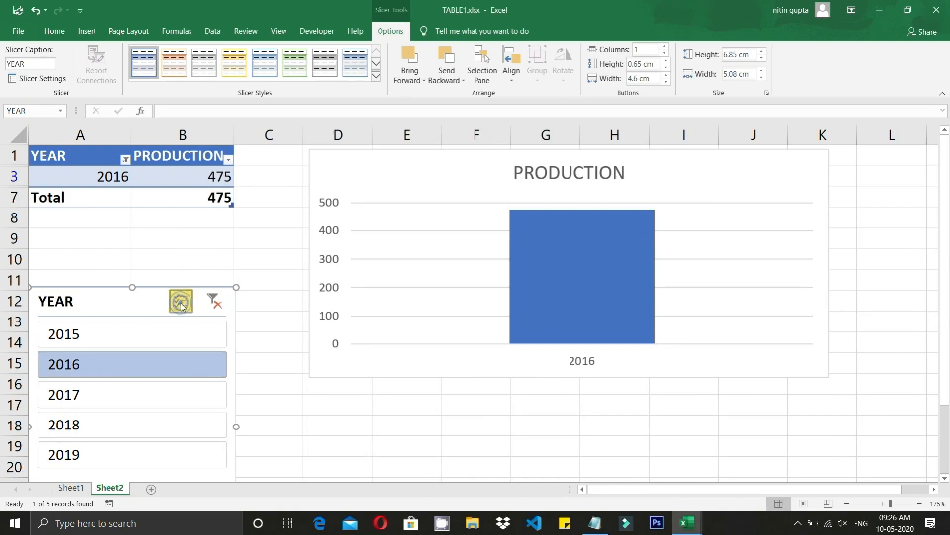
pyautogui.click(171, 339)
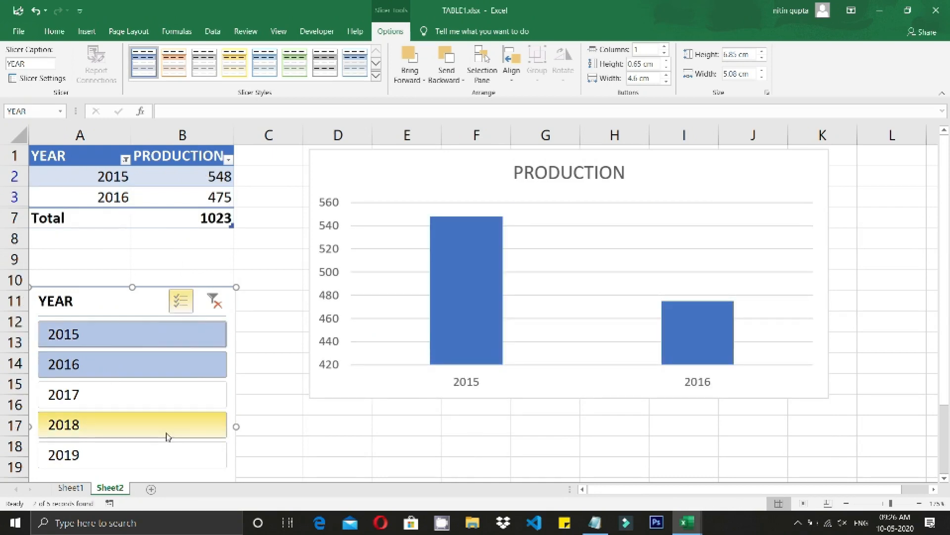
pyautogui.click(75, 425)
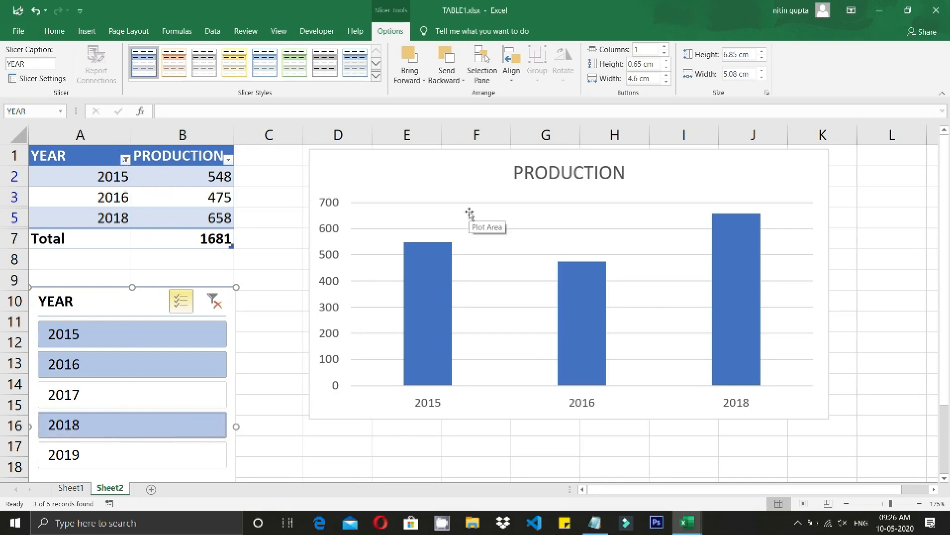
pyautogui.click(278, 430)
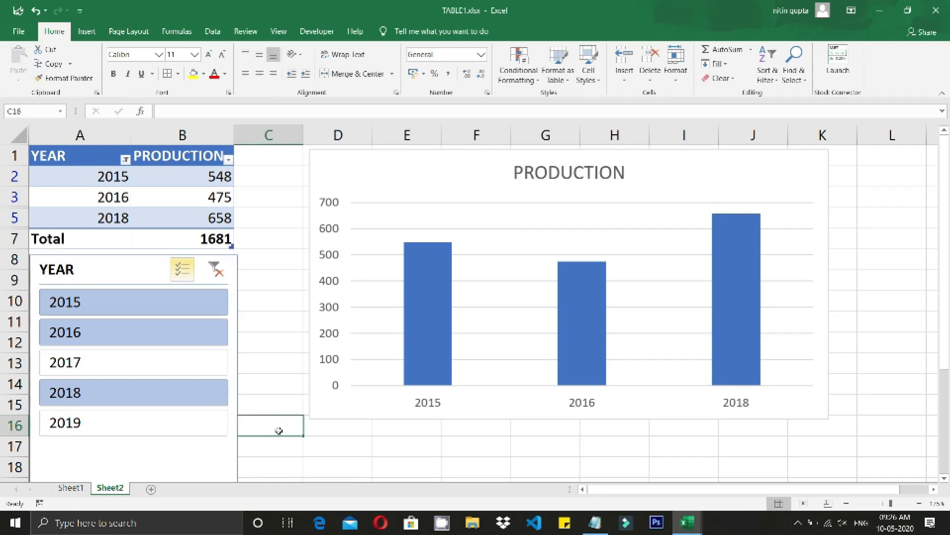